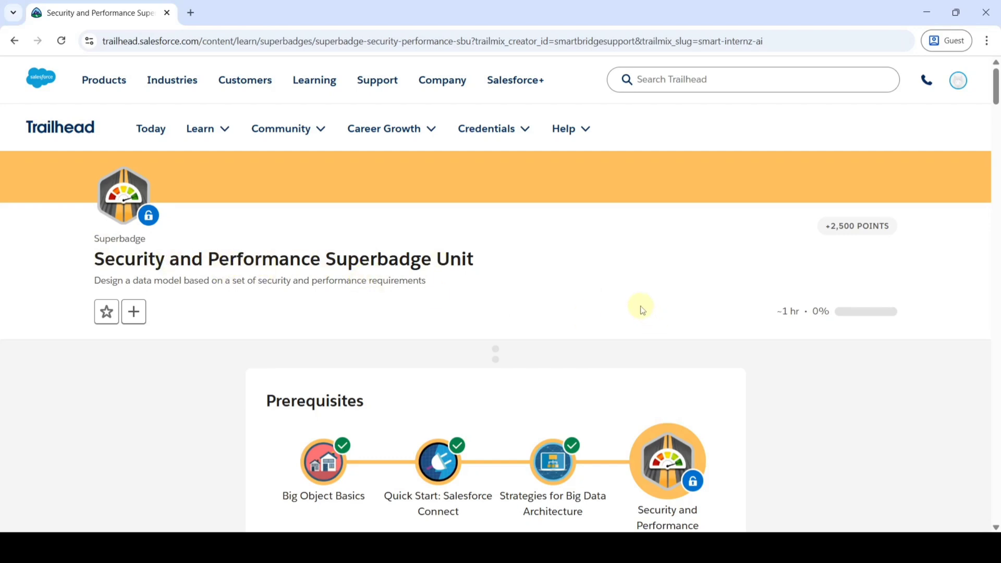
# Open the Developer Edition org signup form and enter the first name, last name and email address.
pyautogui.scroll(-3, 546, 297)
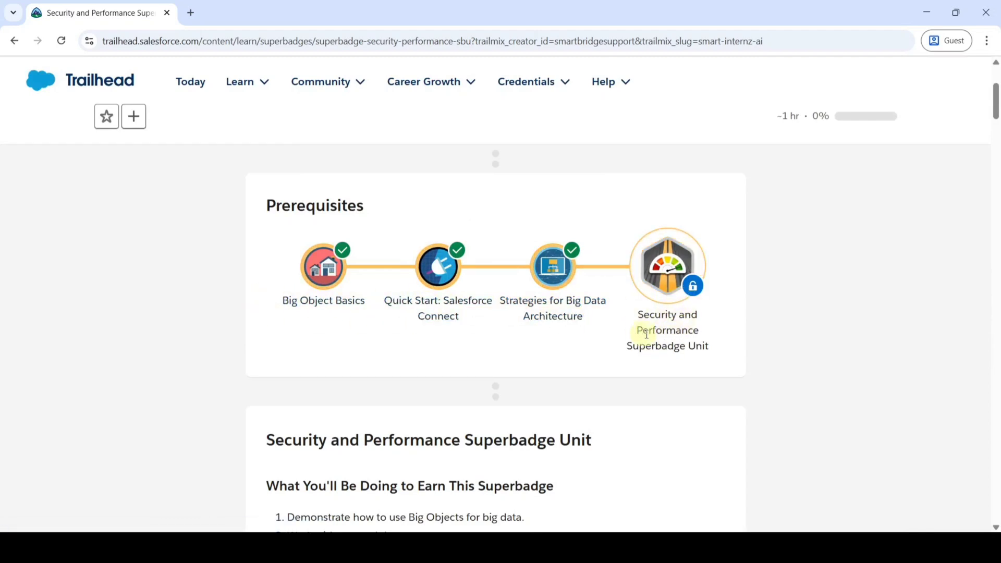
pyautogui.scroll(-8, 500, 370)
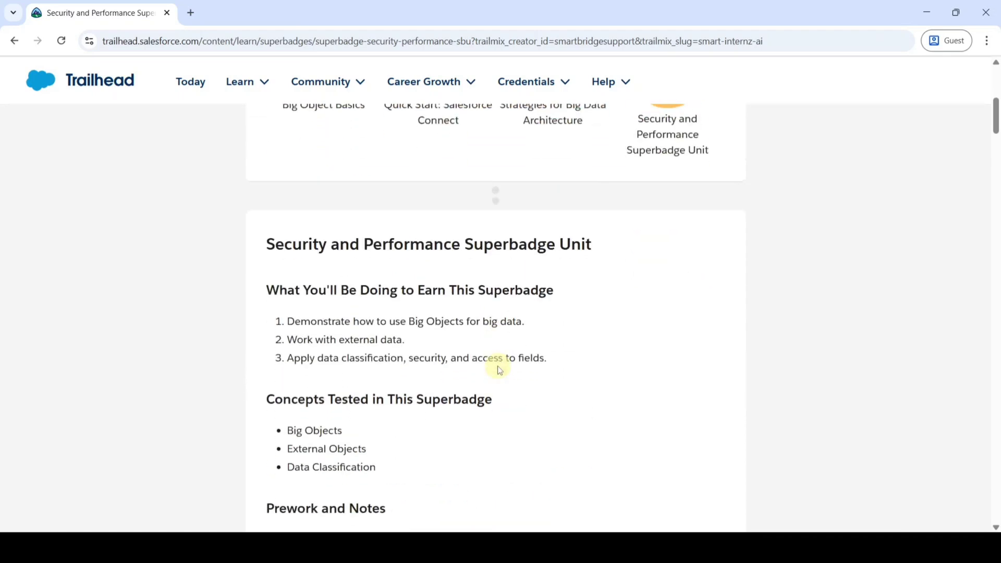
pyautogui.scroll(-2, 500, 370)
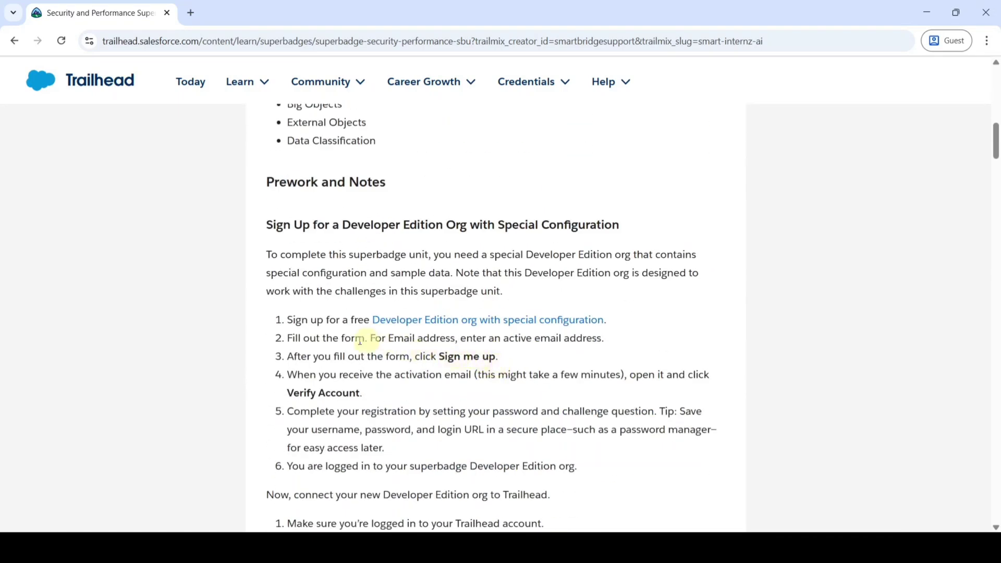
pyautogui.click(457, 319)
pyautogui.scroll(-1, 707, 268)
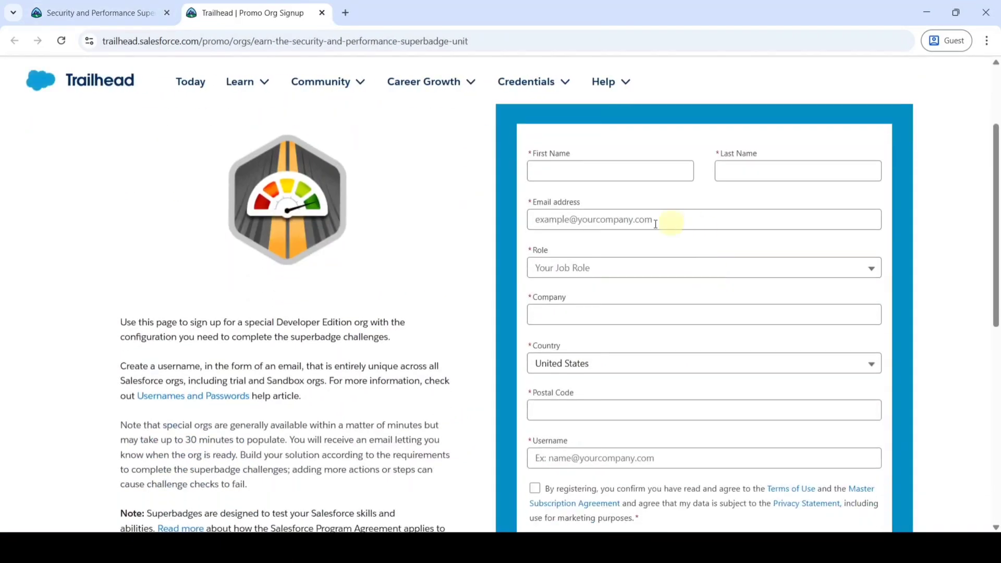
pyautogui.scroll(-2, 684, 308)
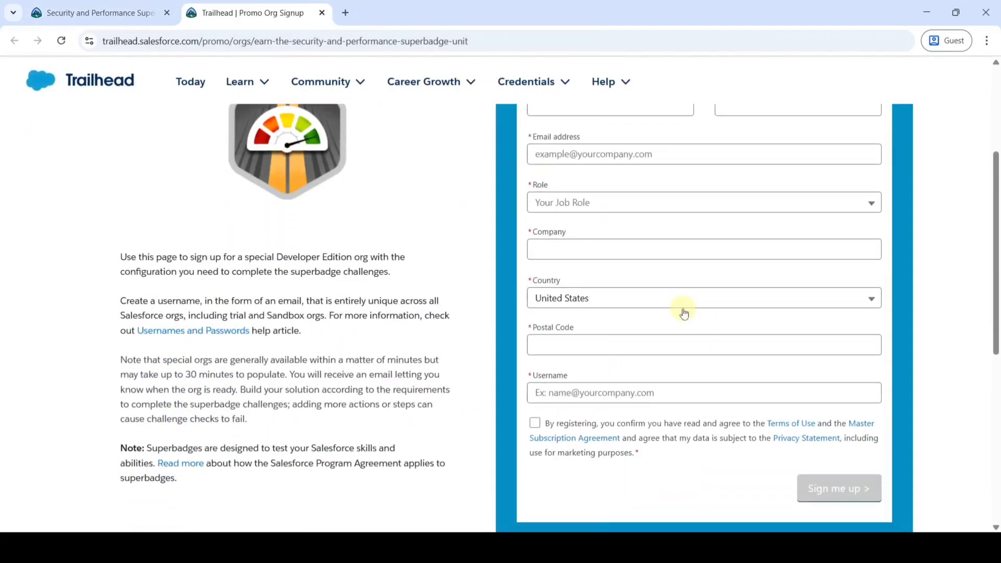
pyautogui.scroll(3, 685, 317)
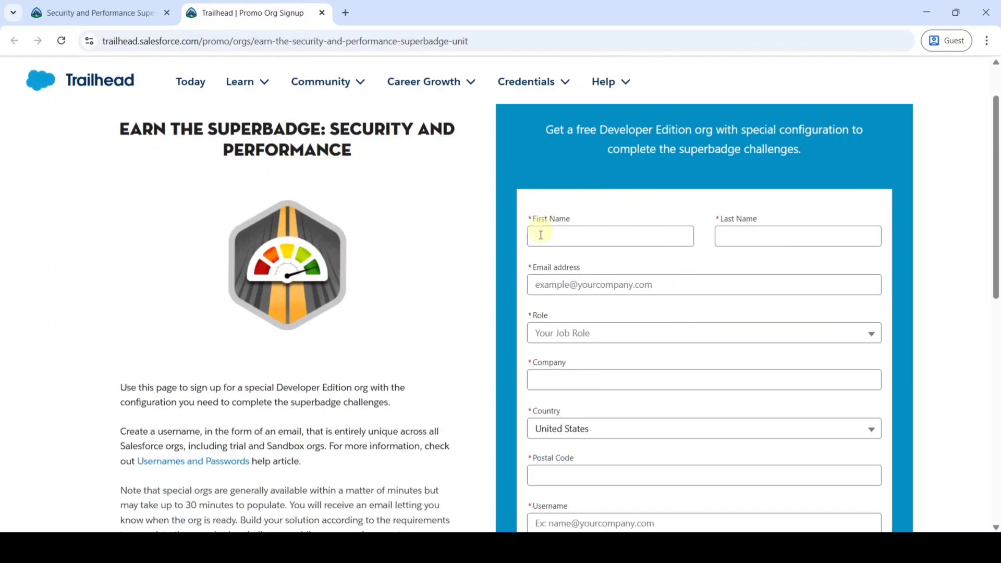
pyautogui.click(559, 237)
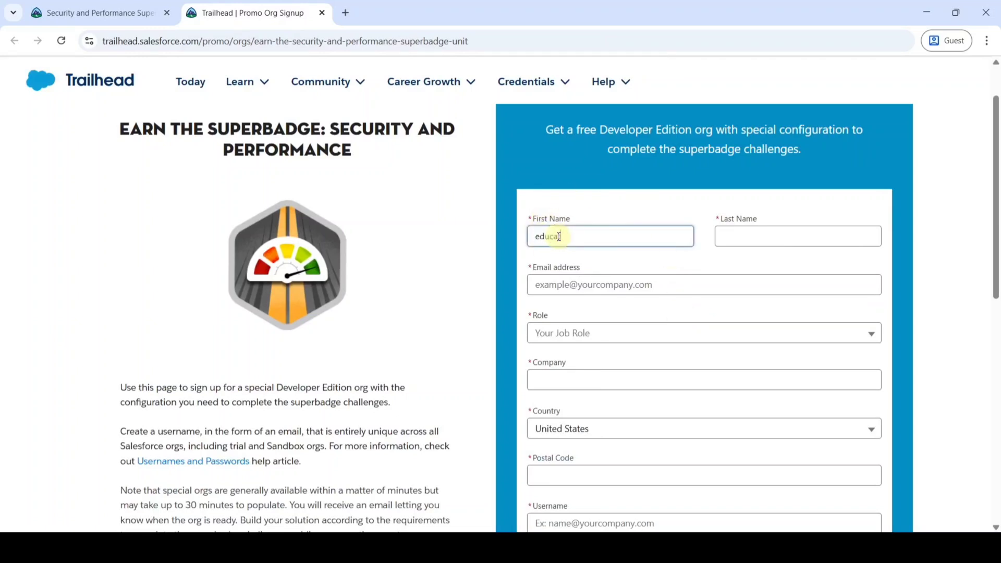
pyautogui.click(733, 235)
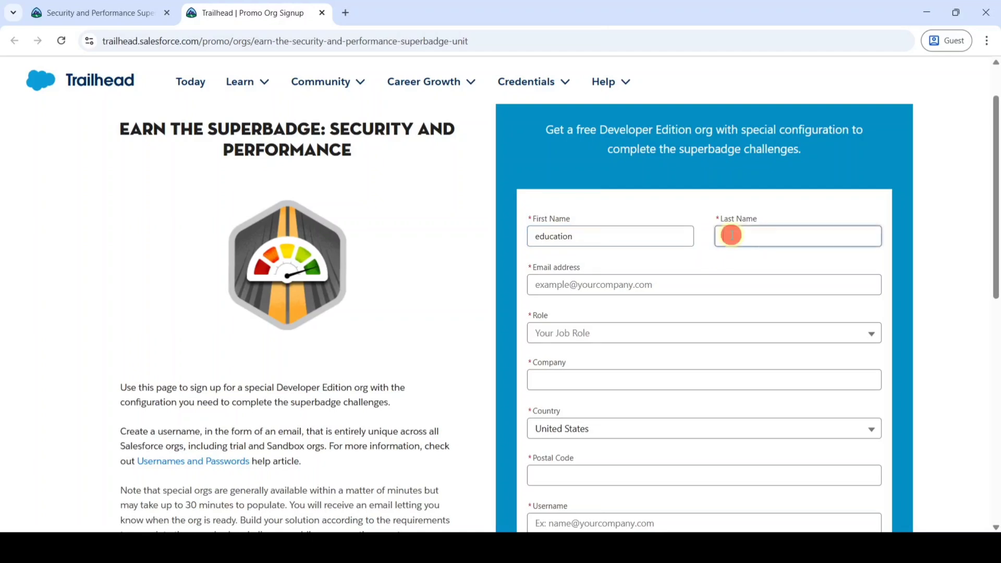
pyautogui.click(561, 287)
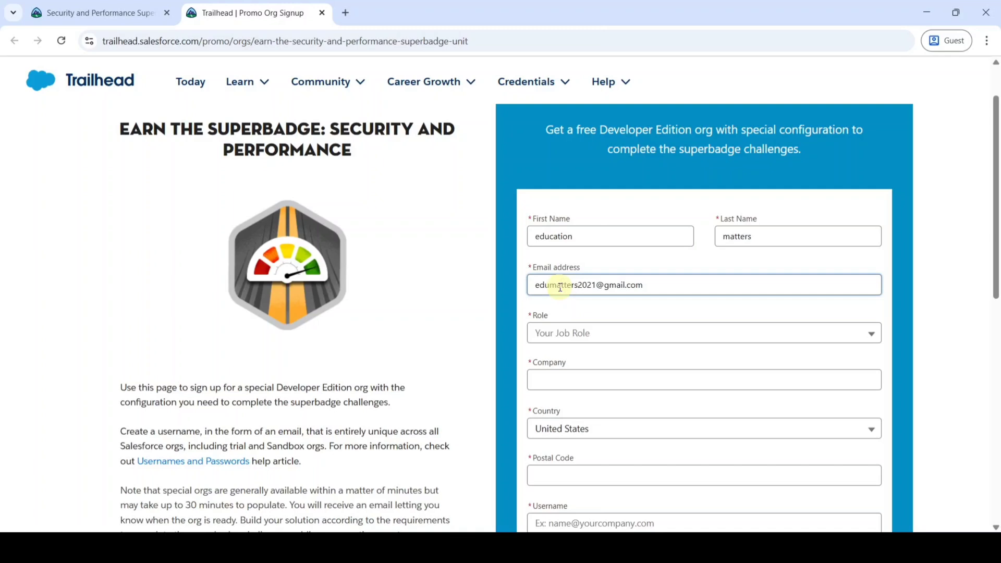
# Set Role to Developer, Company to Salesforce, Country to India, and enter a postal code.
pyautogui.scroll(-1, 560, 287)
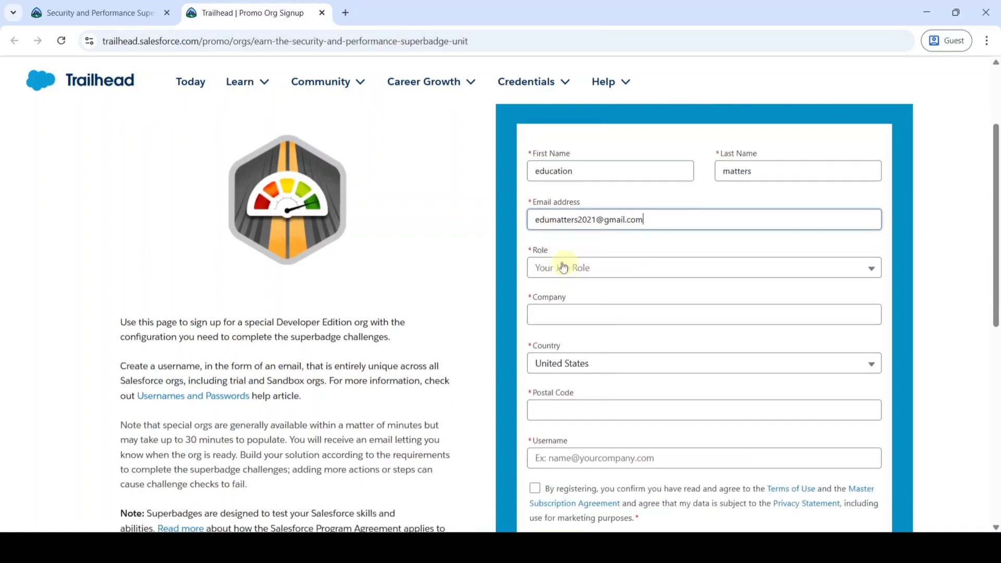
pyautogui.click(574, 264)
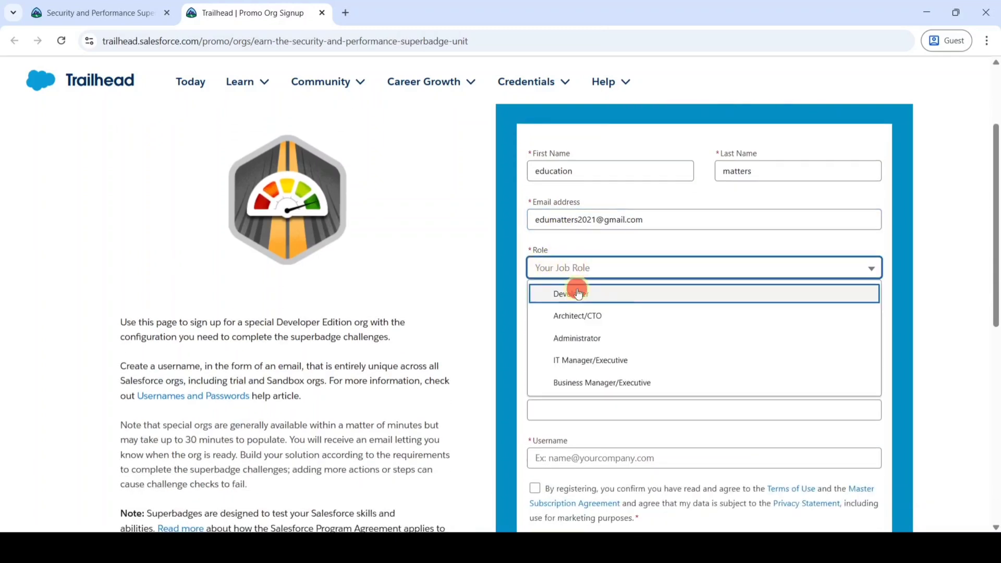
pyautogui.click(578, 294)
pyautogui.scroll(-1, 598, 268)
pyautogui.click(566, 241)
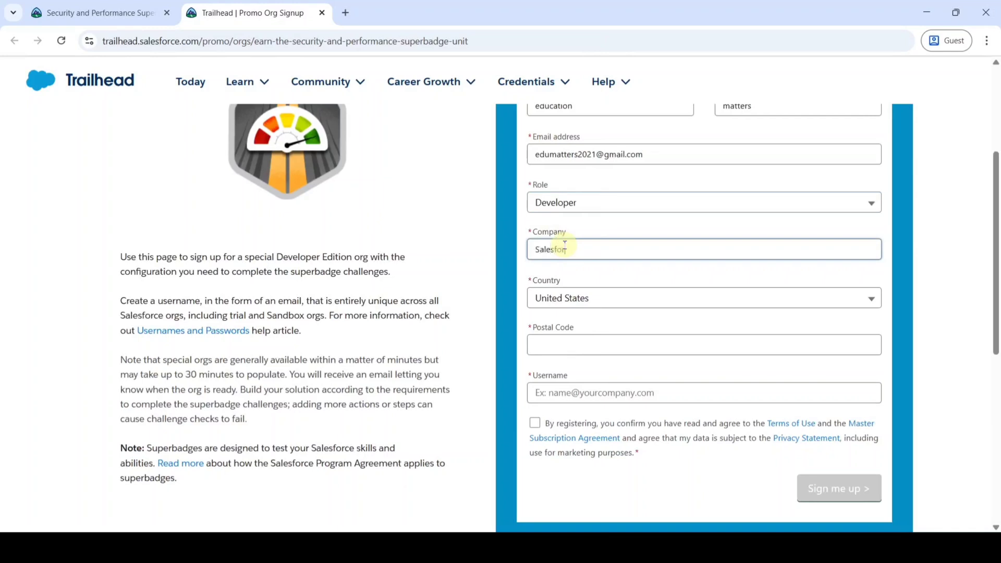
pyautogui.scroll(-1, 565, 245)
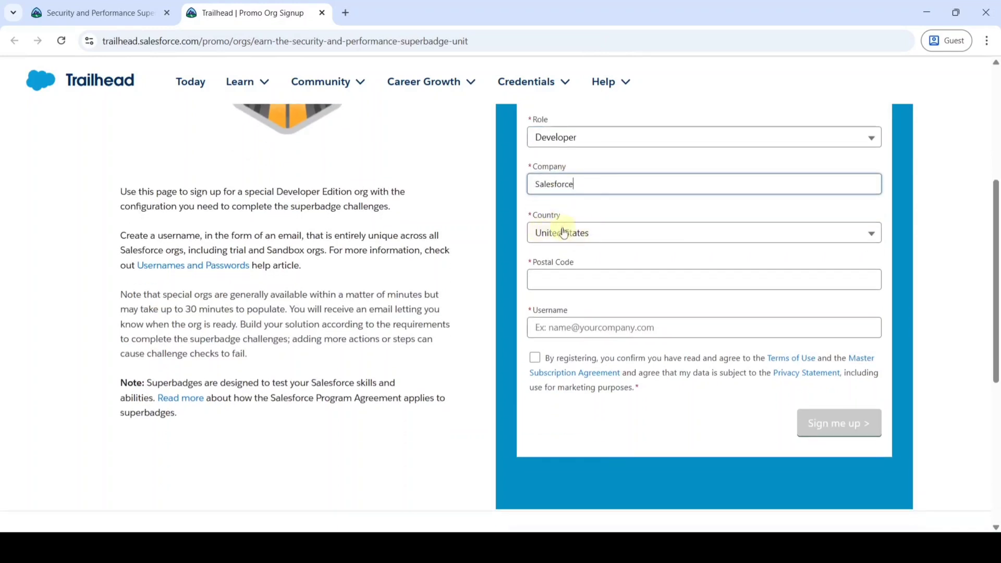
pyautogui.click(554, 235)
pyautogui.scroll(20, 588, 369)
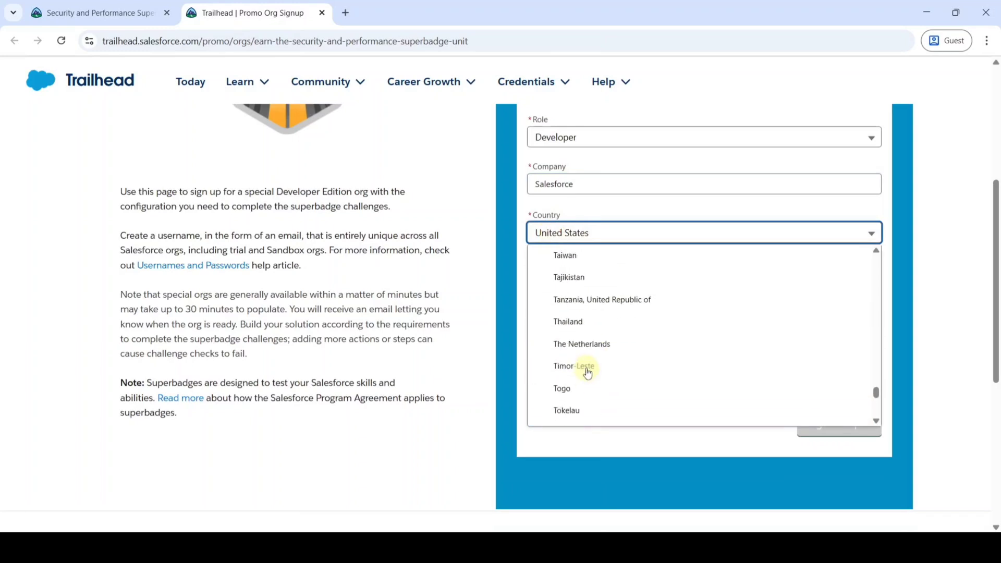
pyautogui.scroll(20, 588, 373)
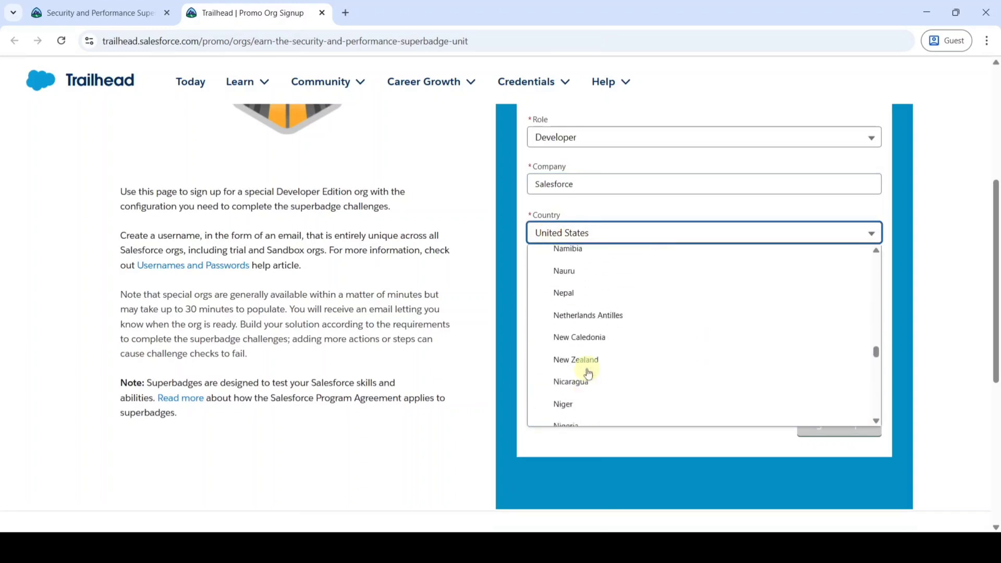
pyautogui.scroll(10, 588, 373)
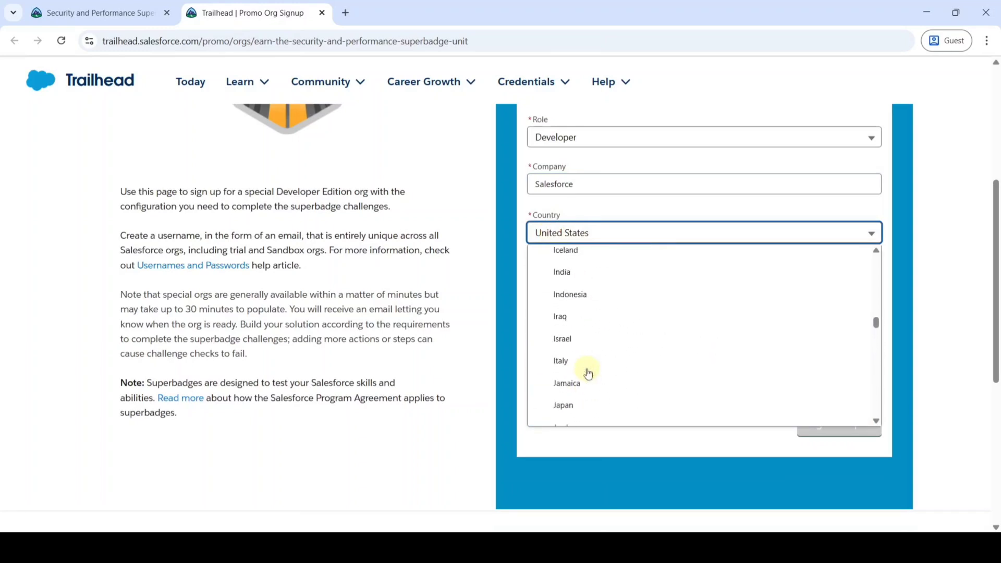
pyautogui.click(553, 268)
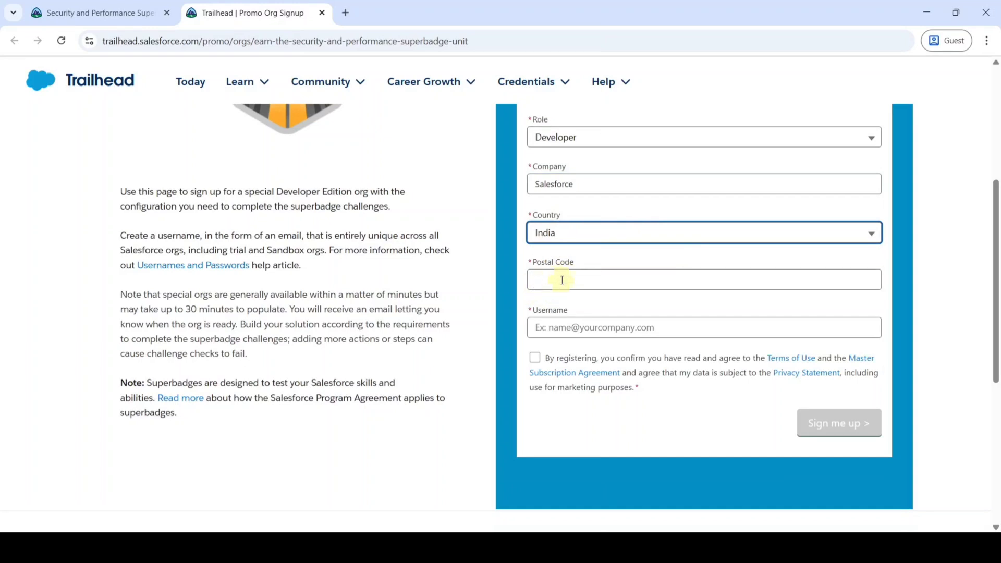
pyautogui.click(555, 272)
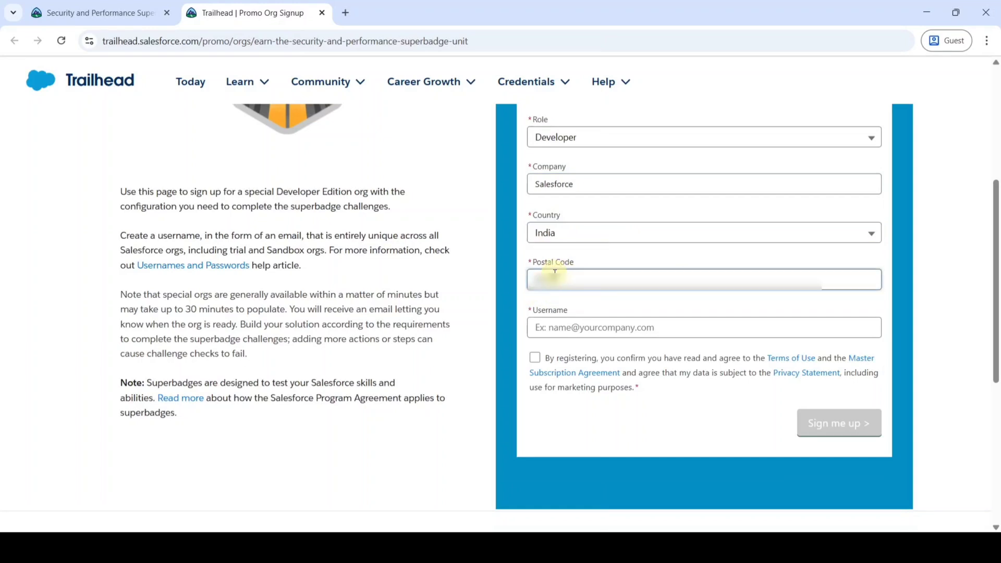
pyautogui.scroll(-1, 556, 267)
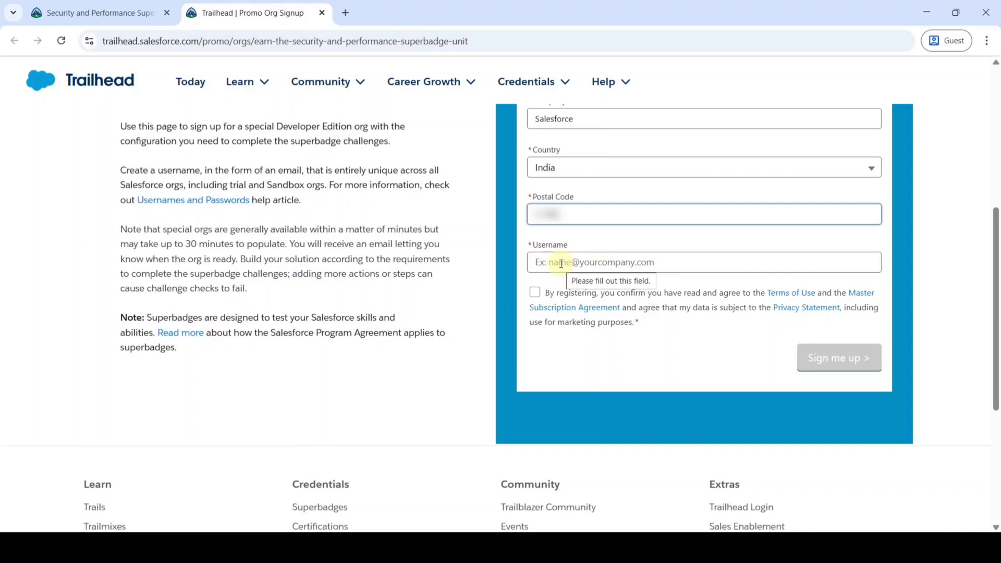
# Enter an org username, add digits after the 'already used' error, and accept the terms.
pyautogui.click(561, 264)
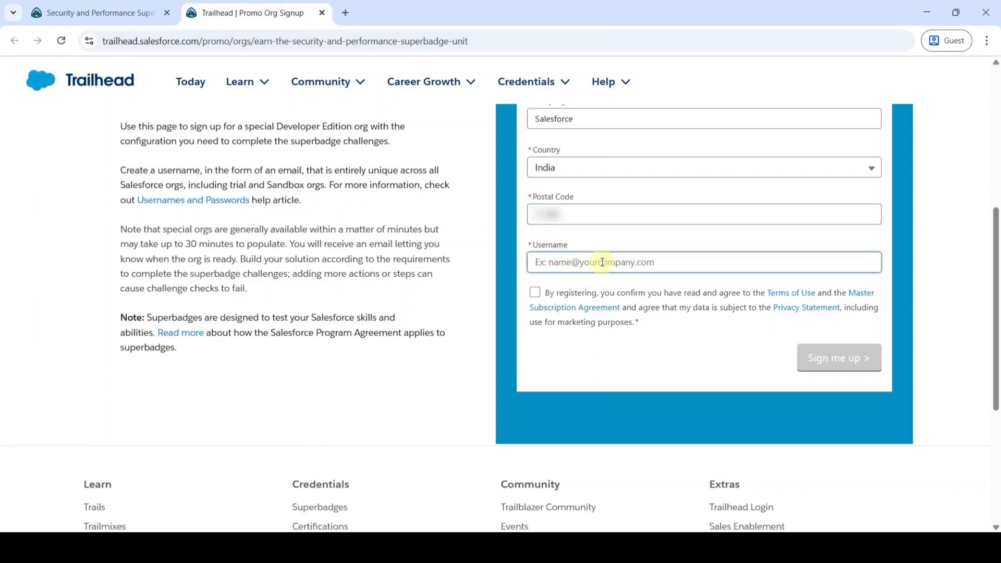
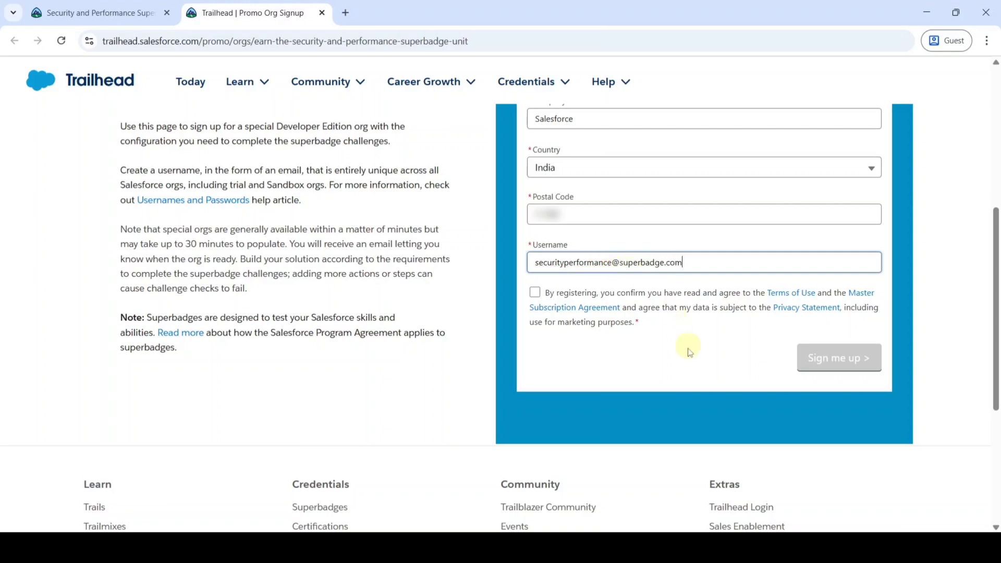
pyautogui.click(674, 357)
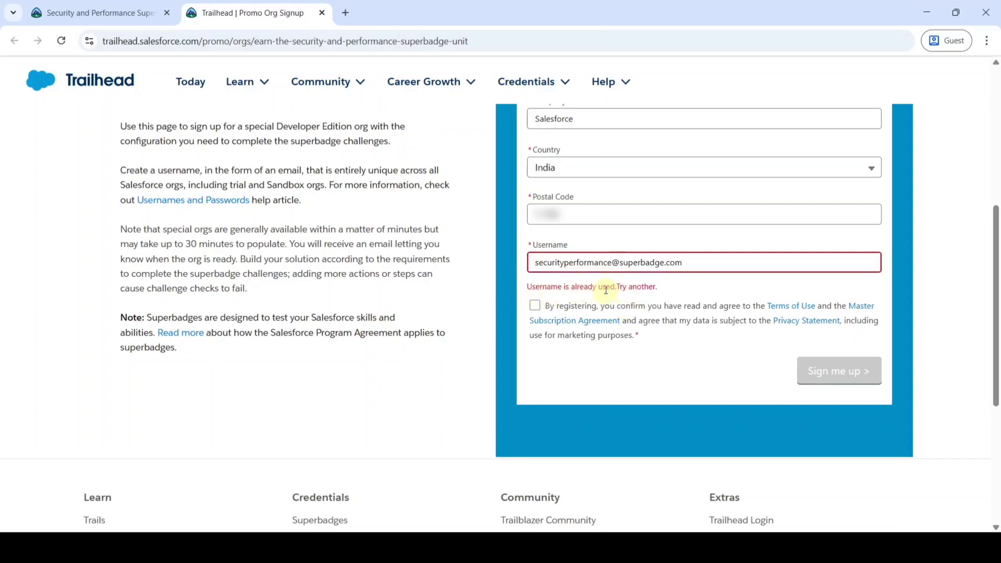
pyautogui.click(612, 261)
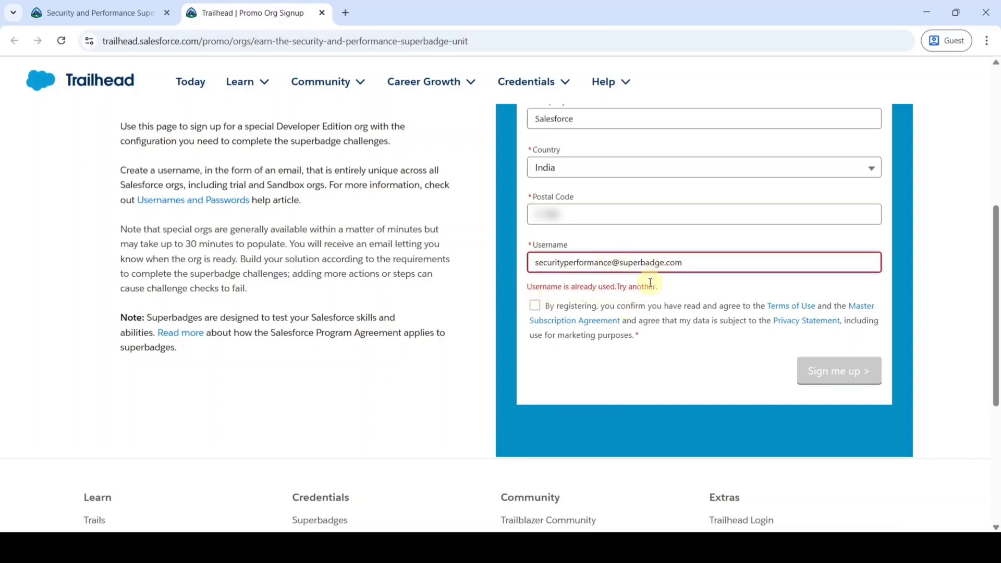
pyautogui.write('5874')
pyautogui.click(641, 374)
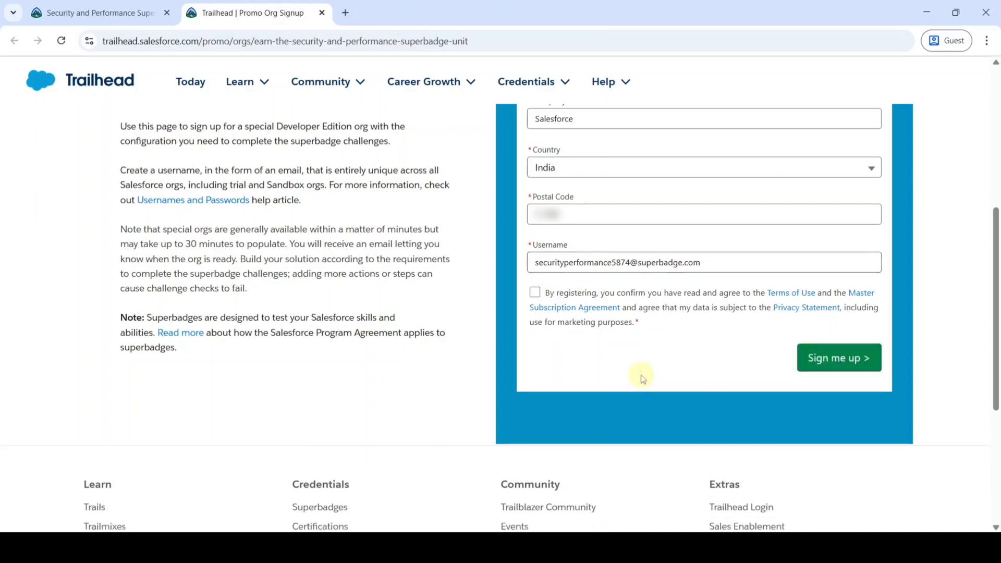
pyautogui.click(534, 294)
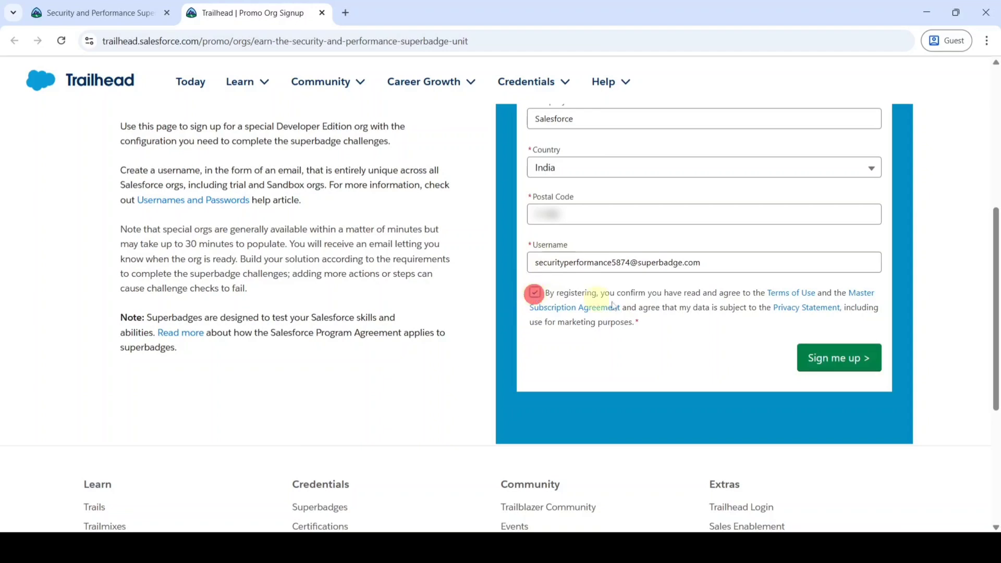
# Submit the signup and use Verify Account in the Salesforce welcome email in Gmail.
pyautogui.click(829, 361)
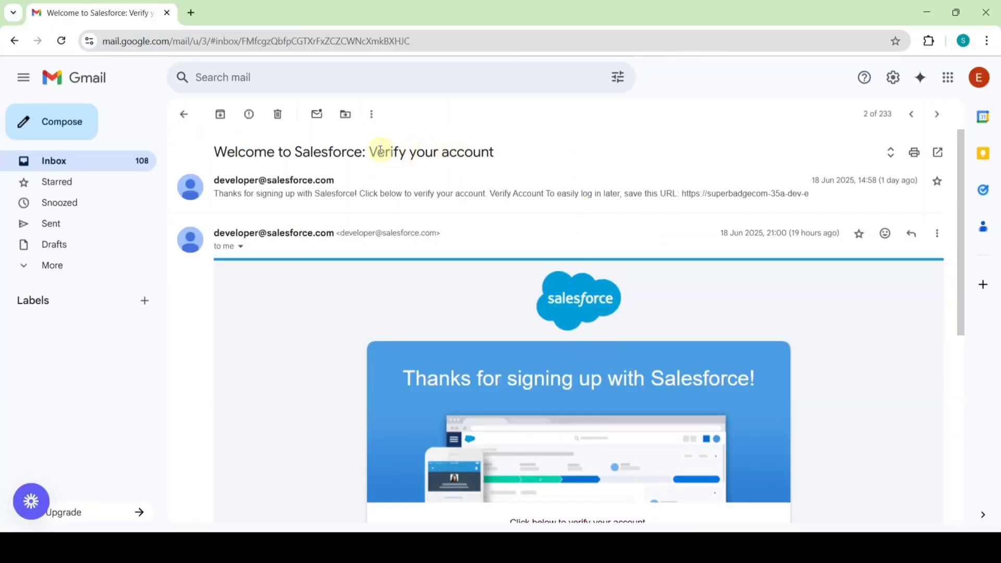
pyautogui.scroll(-4, 675, 373)
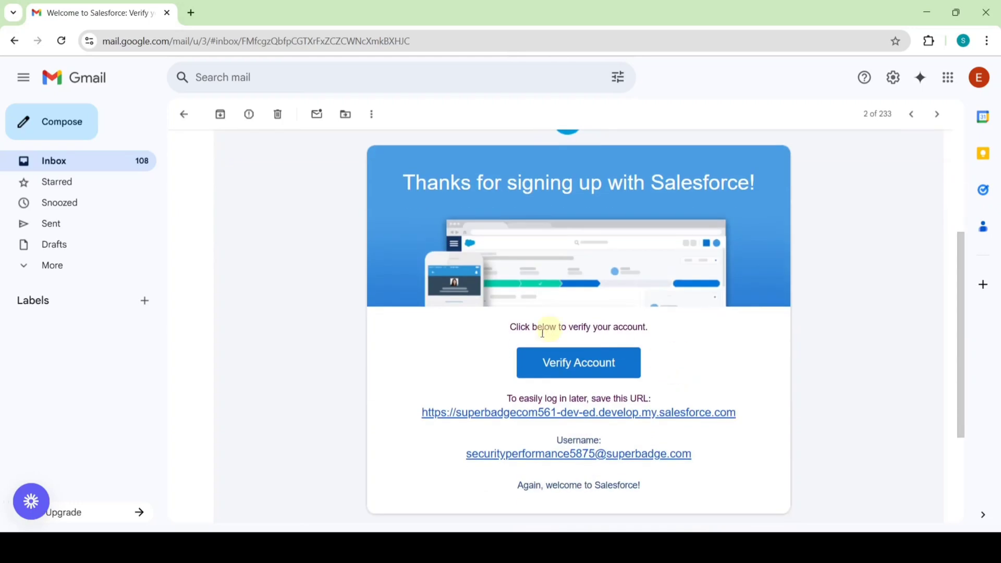
pyautogui.click(588, 368)
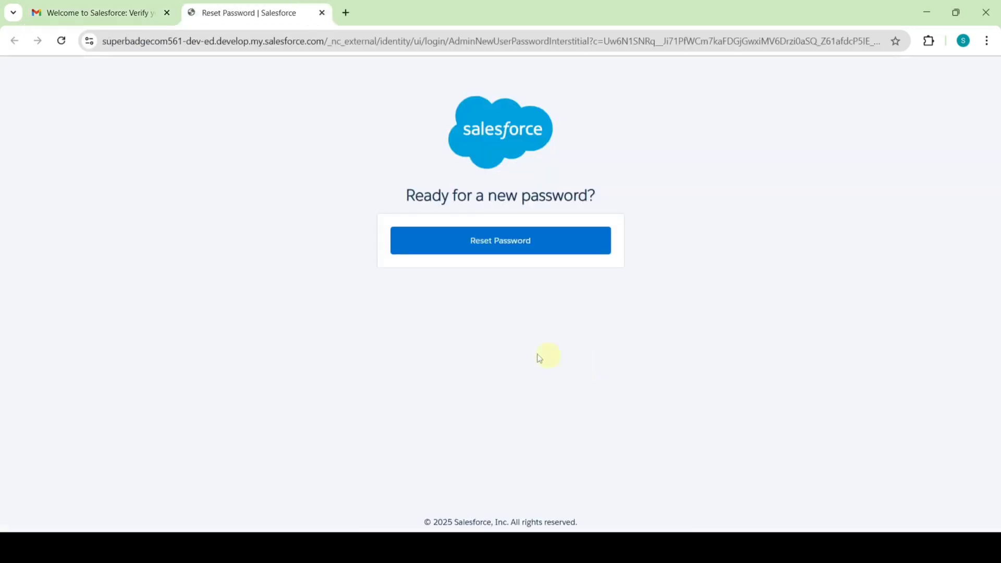
# Enter and confirm a new org password, answer the security question, and submit it.
pyautogui.click(497, 243)
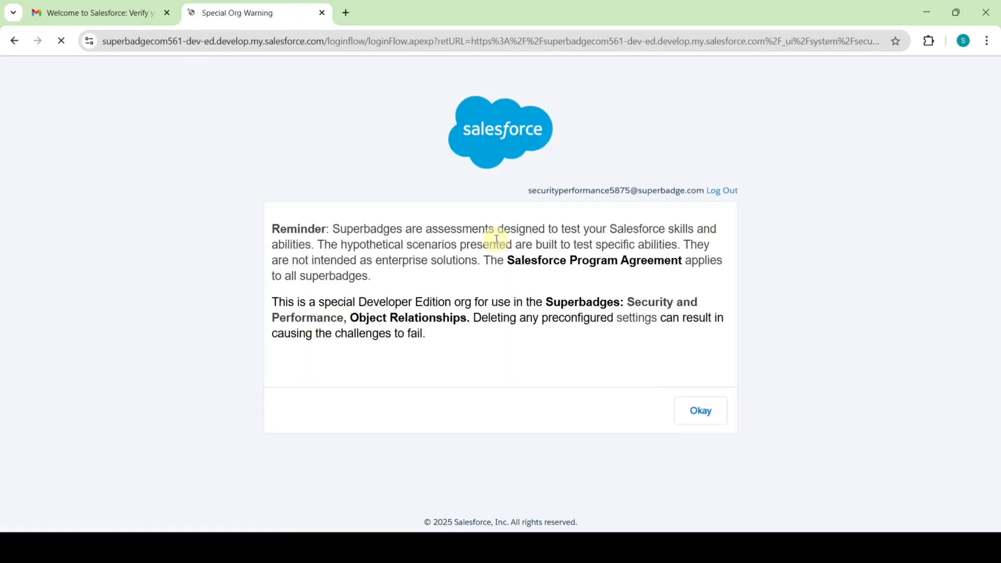
pyautogui.click(702, 410)
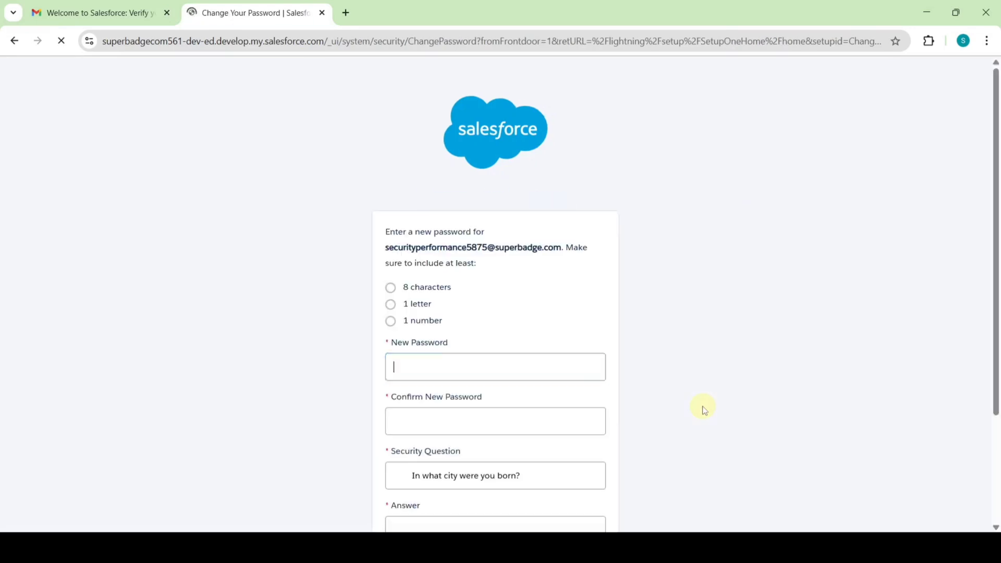
pyautogui.scroll(-2, 594, 259)
pyautogui.scroll(-1, 594, 259)
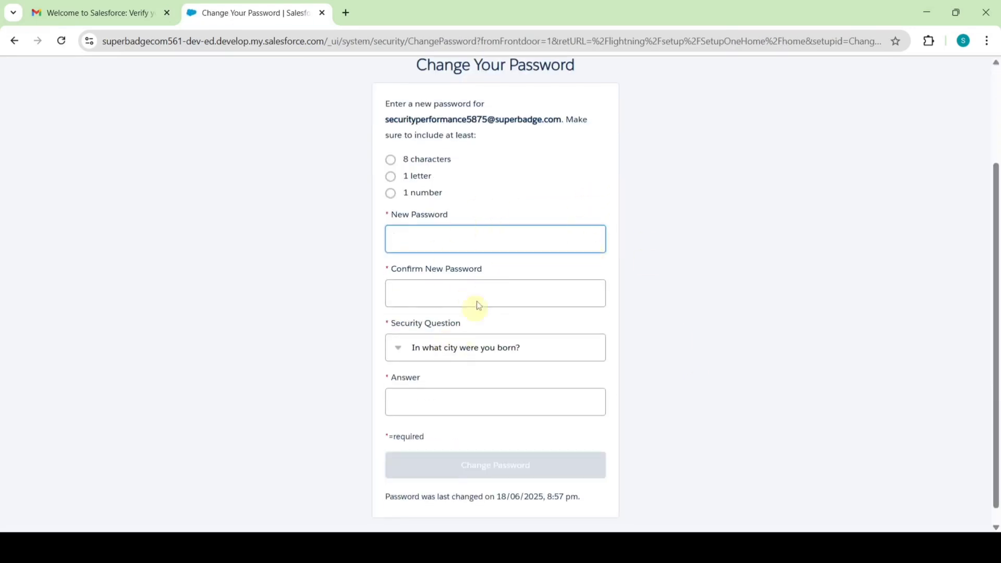
pyautogui.click(456, 237)
pyautogui.write('••')
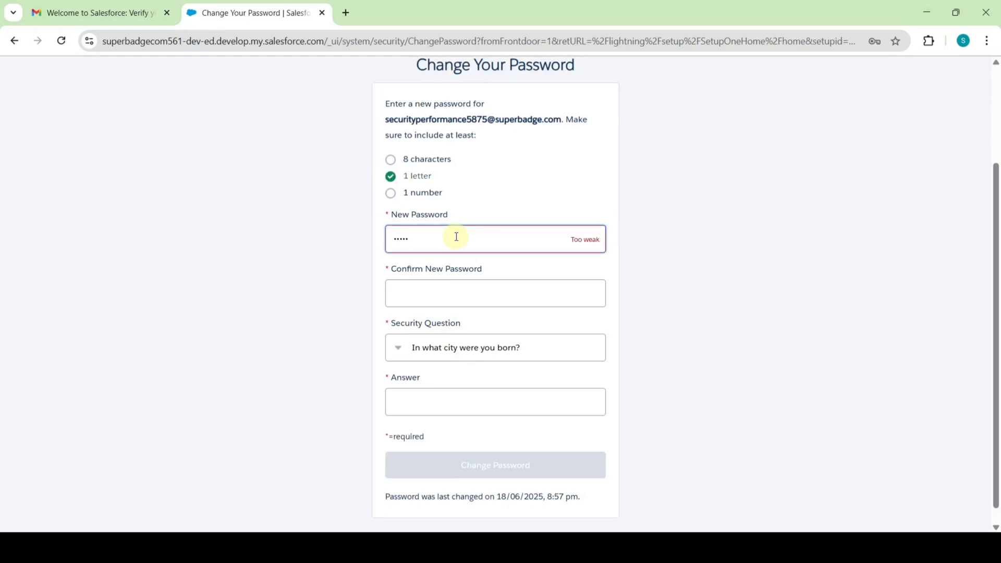
pyautogui.write('••••••')
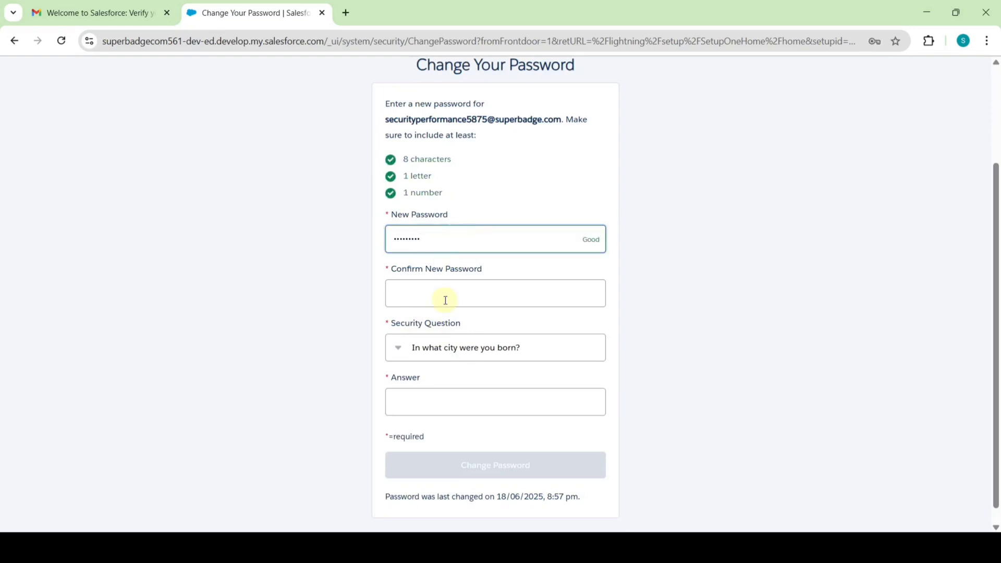
pyautogui.click(445, 298)
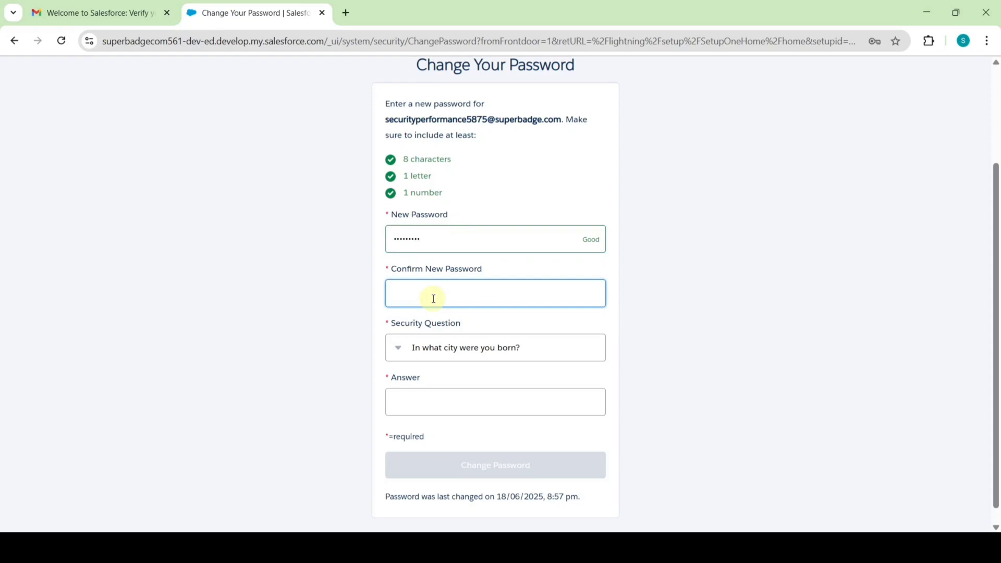
pyautogui.write('•••••••••')
pyautogui.scroll(-1, 433, 299)
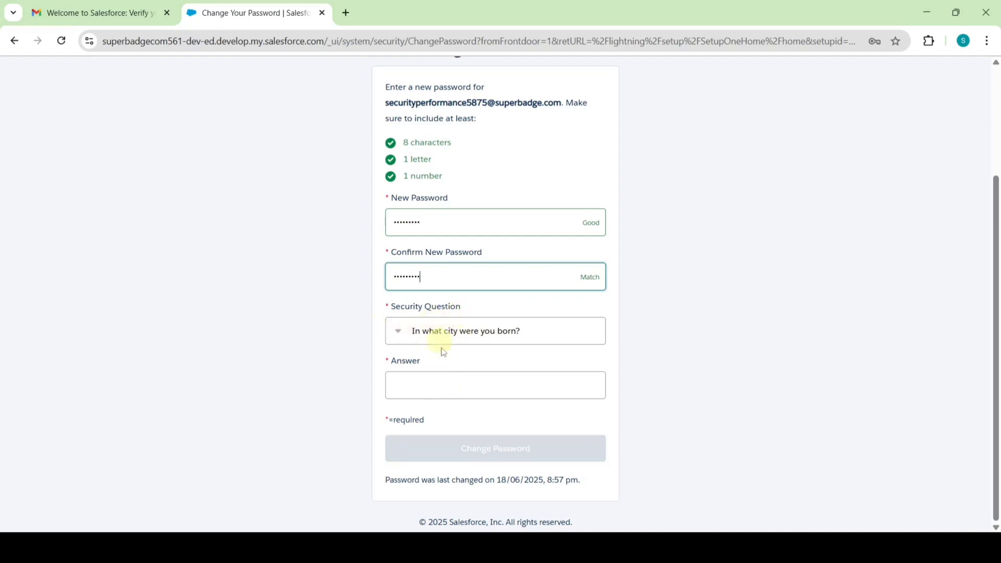
pyautogui.click(455, 388)
pyautogui.write('a')
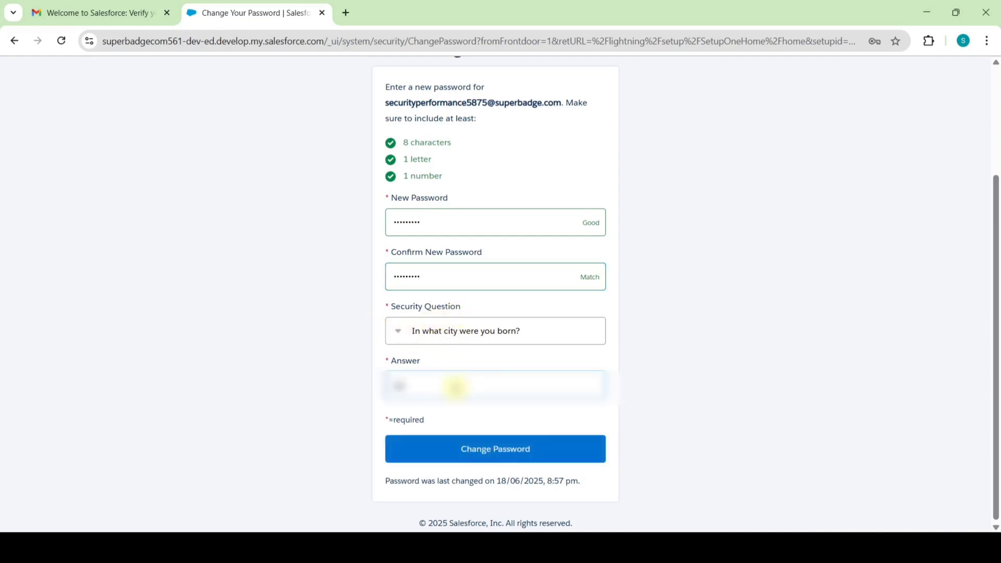
pyautogui.click(491, 453)
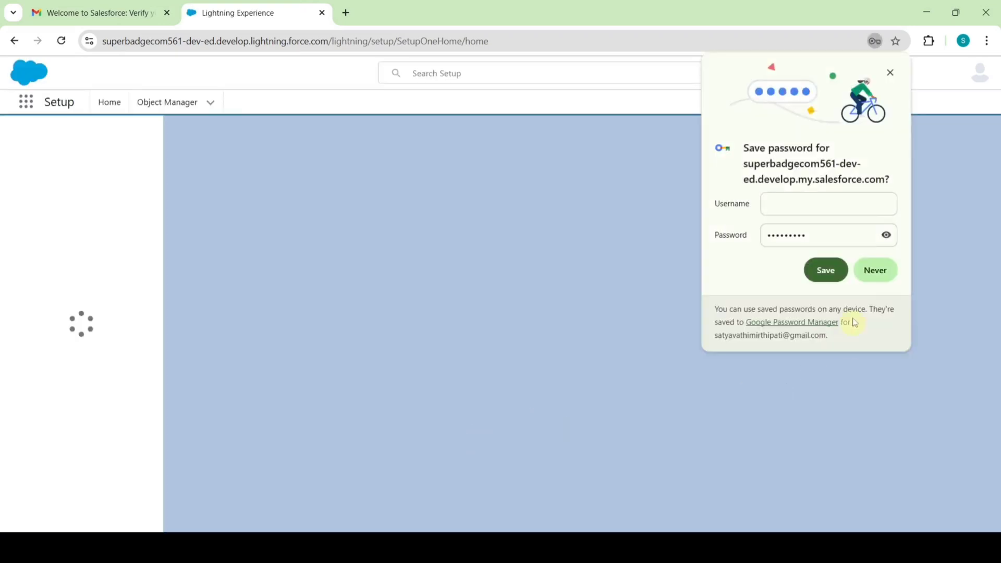
# Copy the org username from the Gmail verification email and return to the Trailhead challenge list.
pyautogui.click(873, 269)
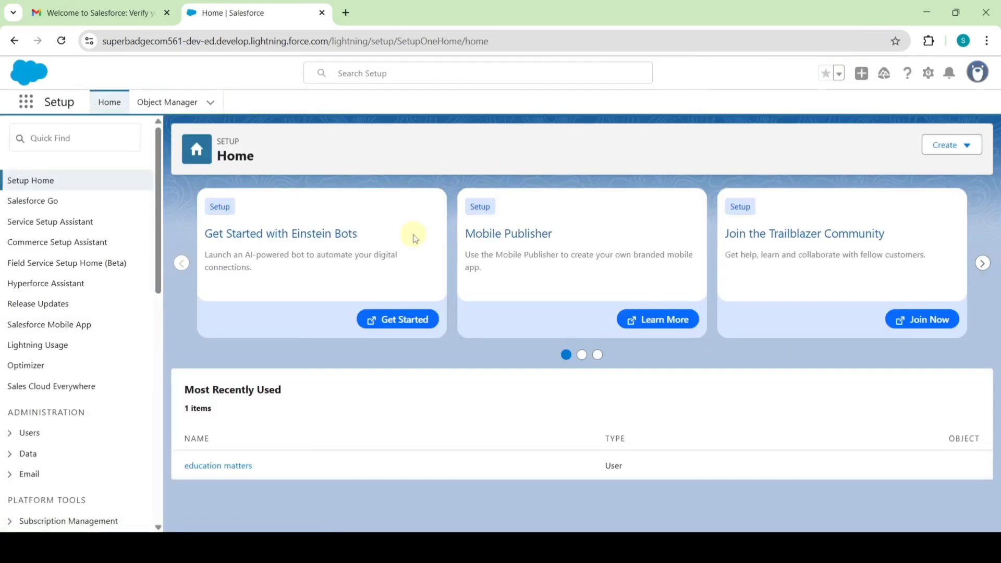
pyautogui.click(124, 11)
pyautogui.scroll(-2, 626, 206)
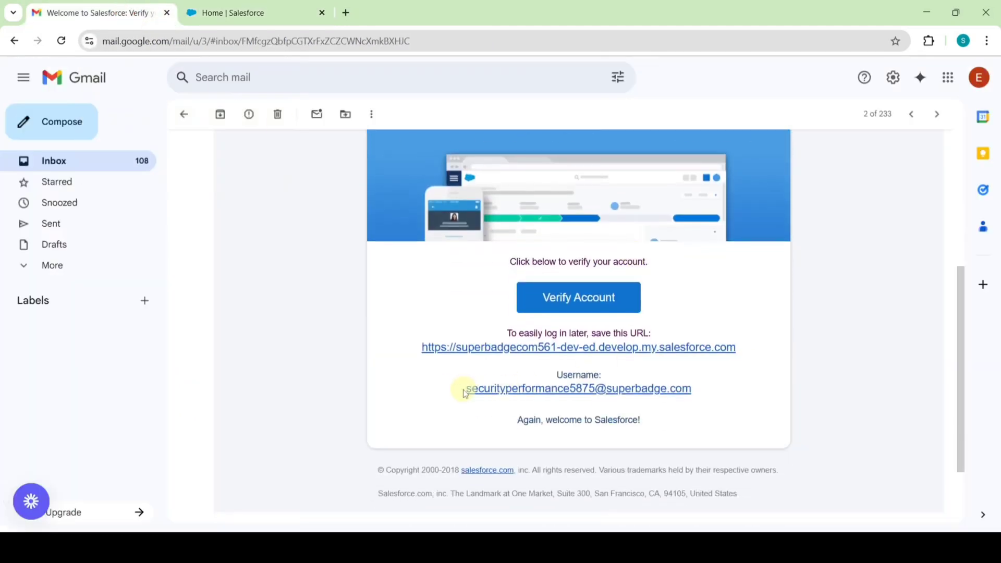
pyautogui.moveTo(465, 392); pyautogui.dragTo(664, 387)
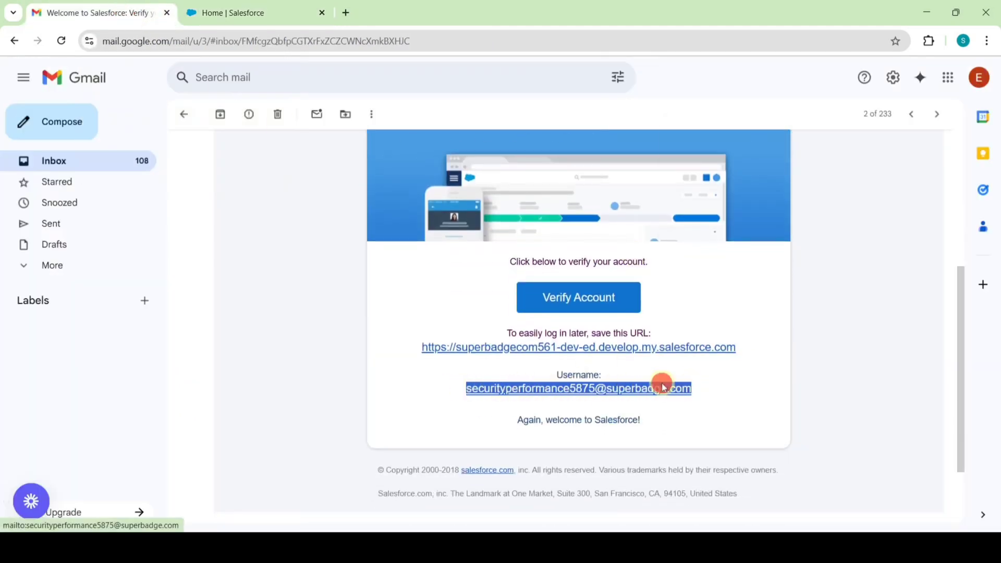
pyautogui.rightClick(663, 387)
pyautogui.click(711, 263)
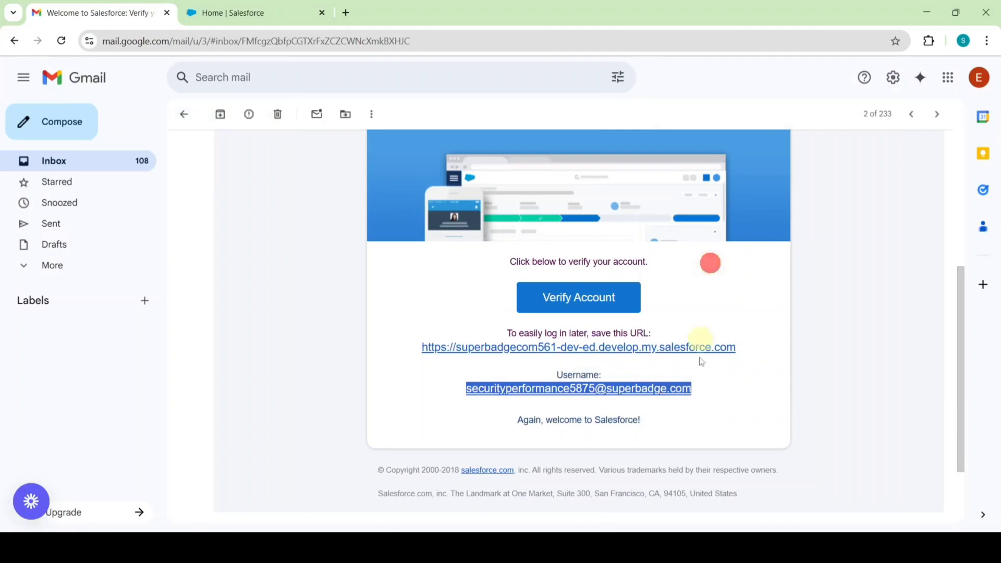
pyautogui.hotkey('alt', 'Tab')
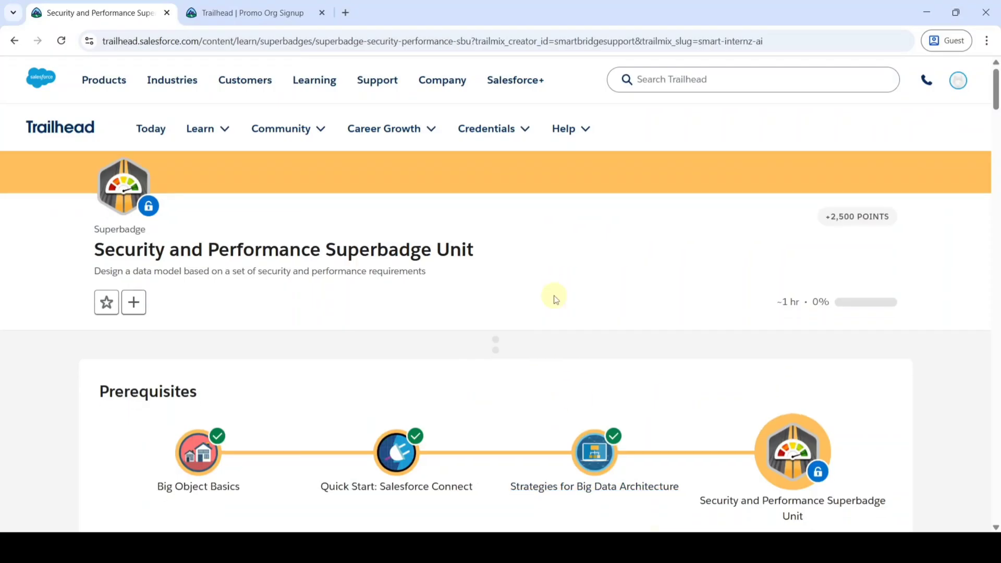
pyautogui.scroll(-20, 556, 300)
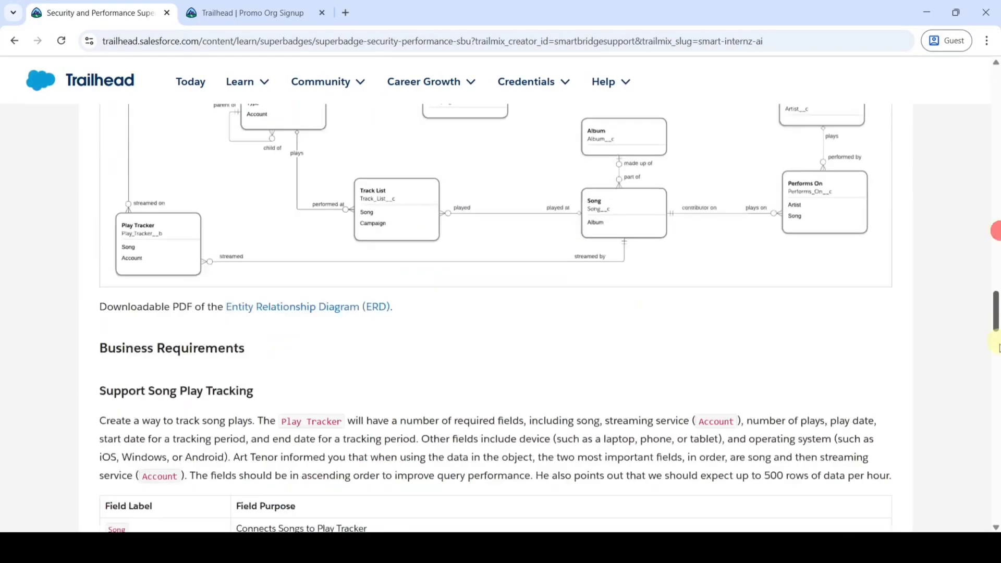
pyautogui.scroll(-20, 998, 348)
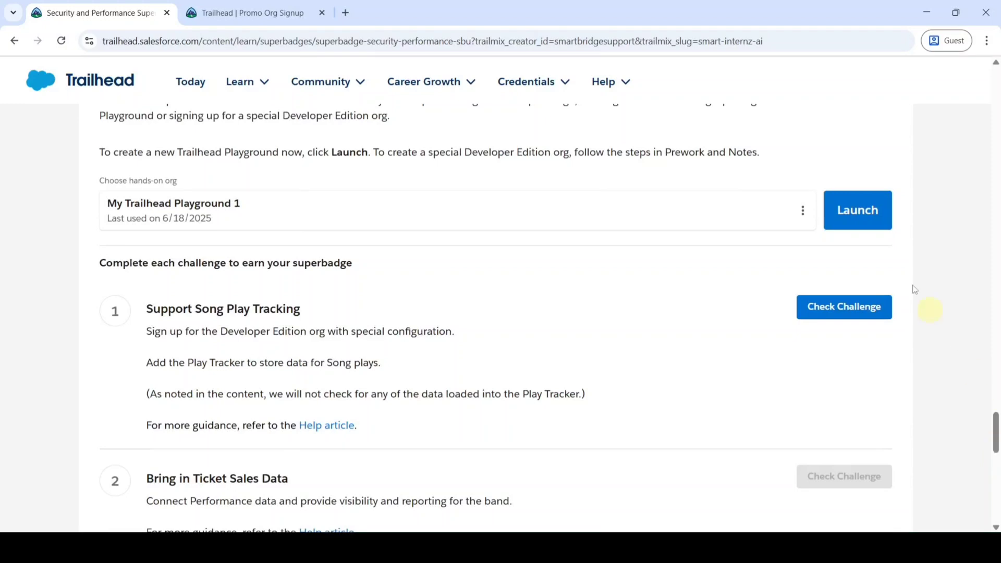
# Connect the org via Connect Org with the pasted username and password, allow access, and save it.
pyautogui.click(801, 213)
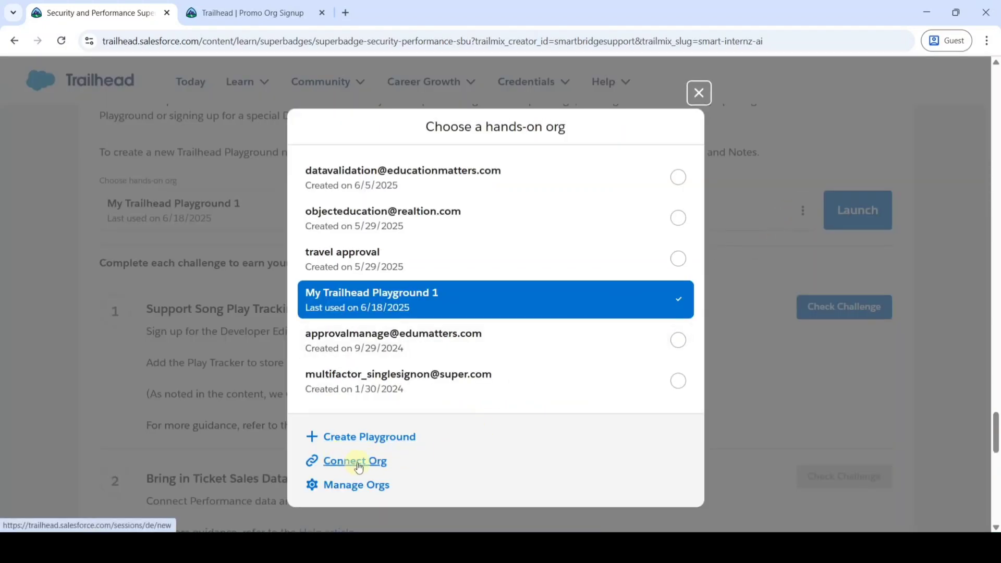
pyautogui.click(359, 468)
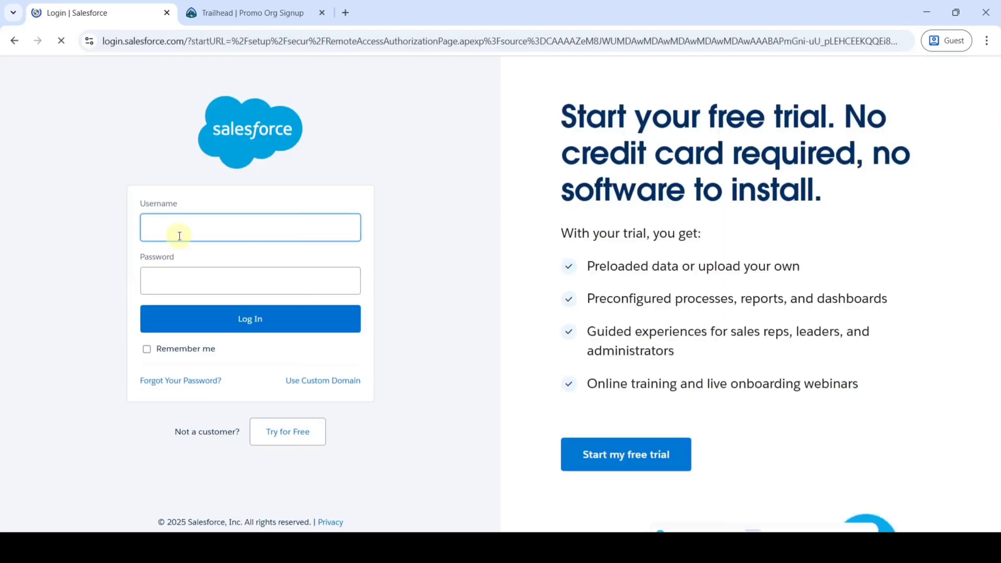
pyautogui.rightClick(166, 230)
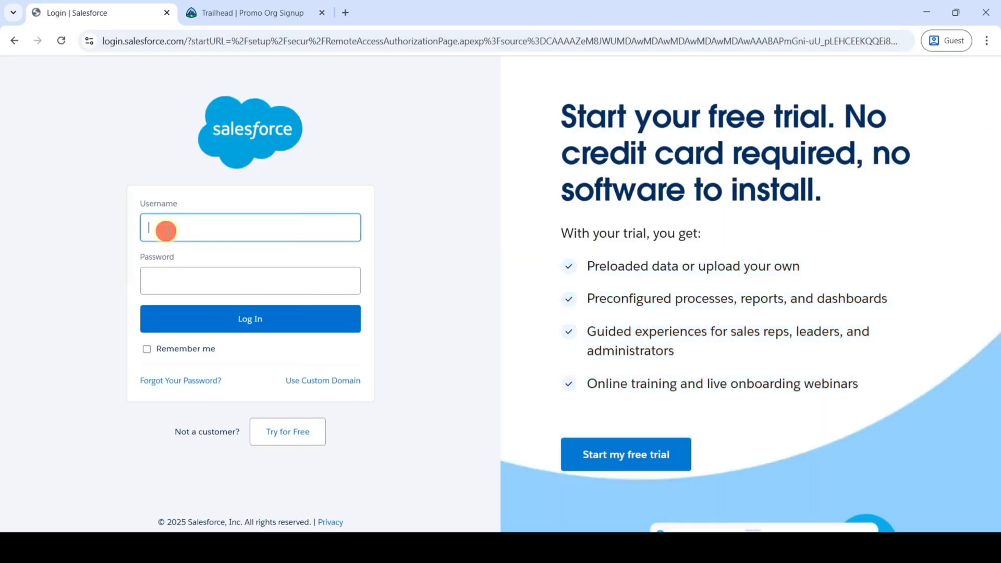
pyautogui.click(193, 362)
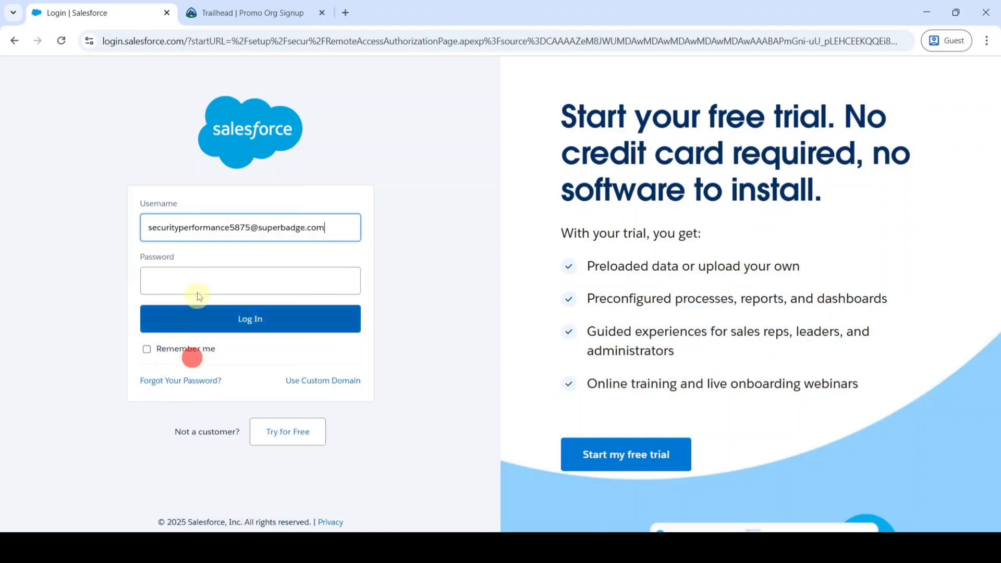
pyautogui.click(198, 281)
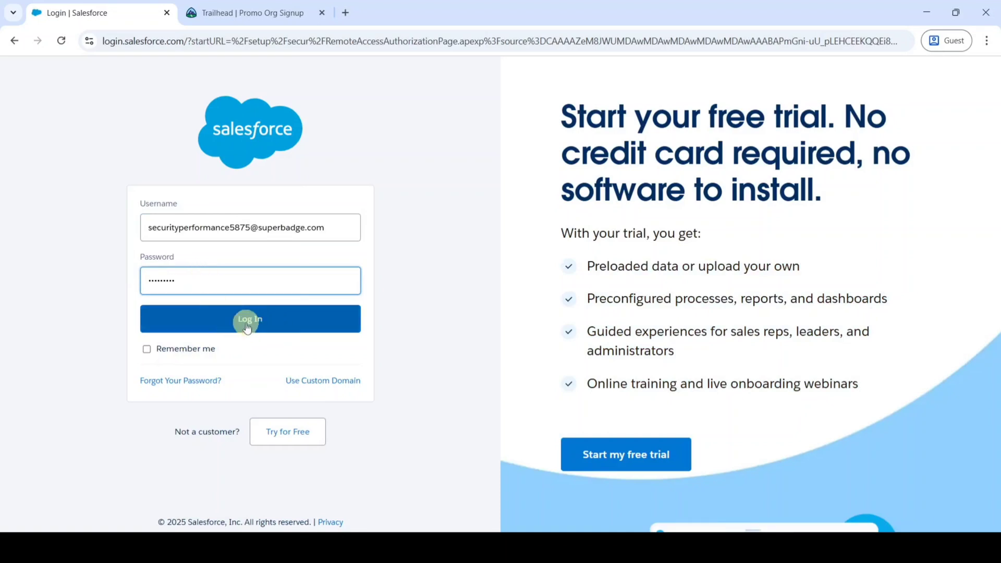
pyautogui.click(252, 328)
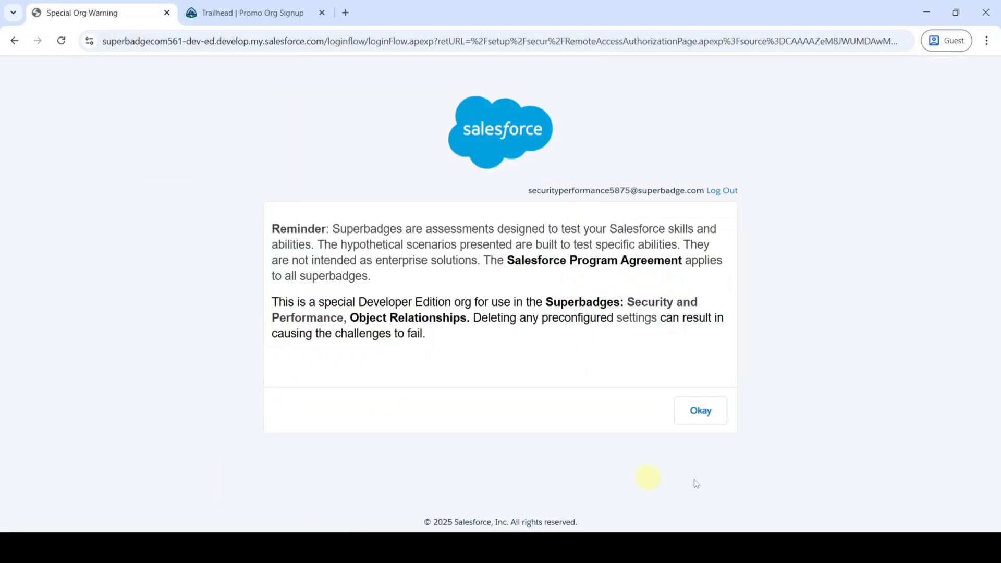
pyautogui.click(701, 412)
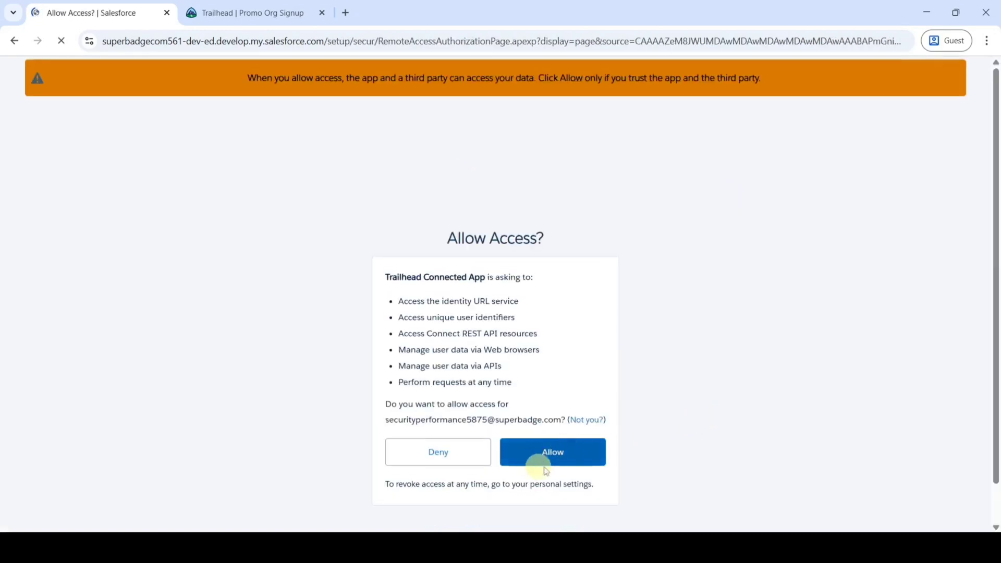
pyautogui.click(546, 458)
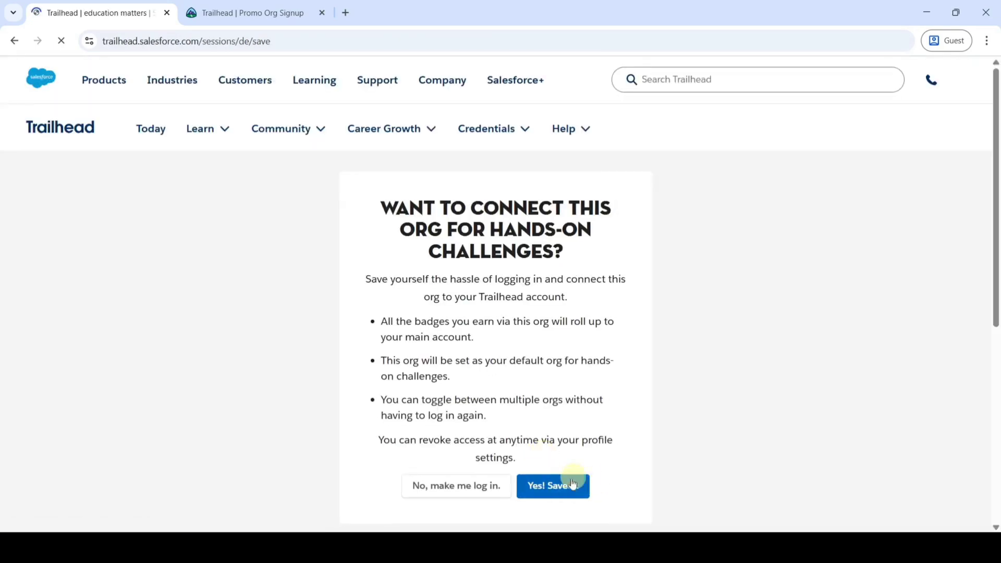
pyautogui.click(553, 489)
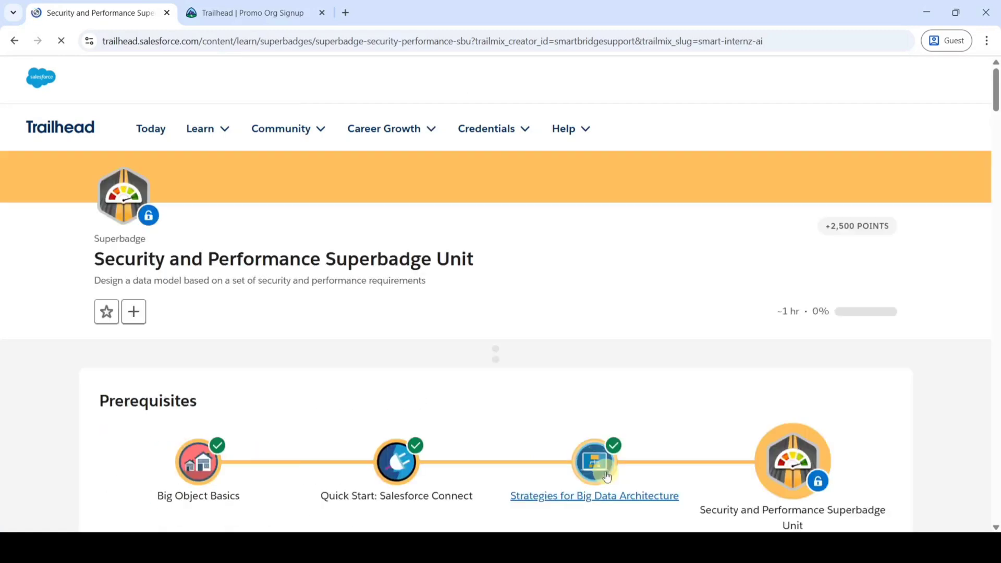
# Launch the connected superbadge org's Setup Home in a new tab from the challenge section.
pyautogui.scroll(-4, 638, 380)
pyautogui.scroll(-8, 637, 380)
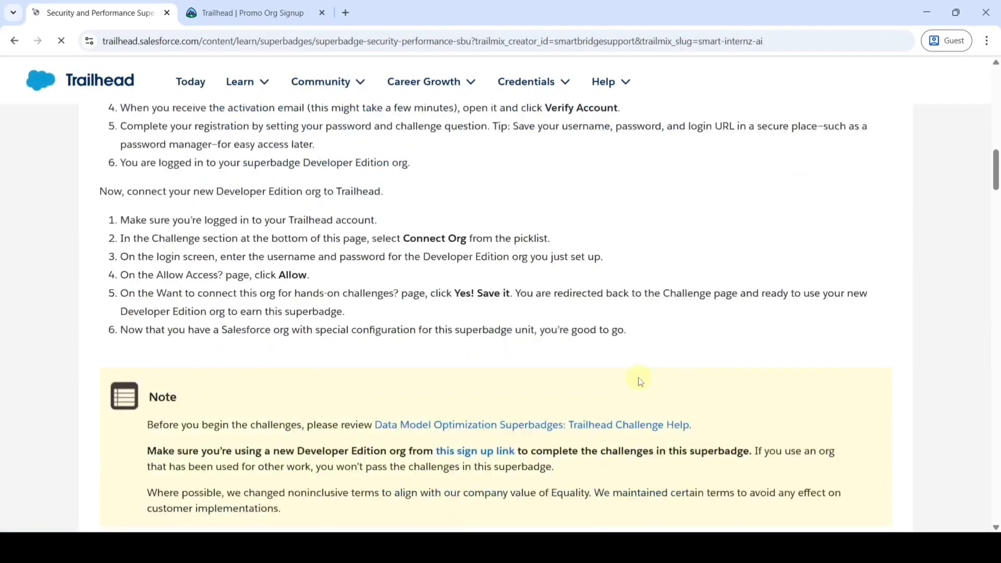
pyautogui.scroll(3, 633, 371)
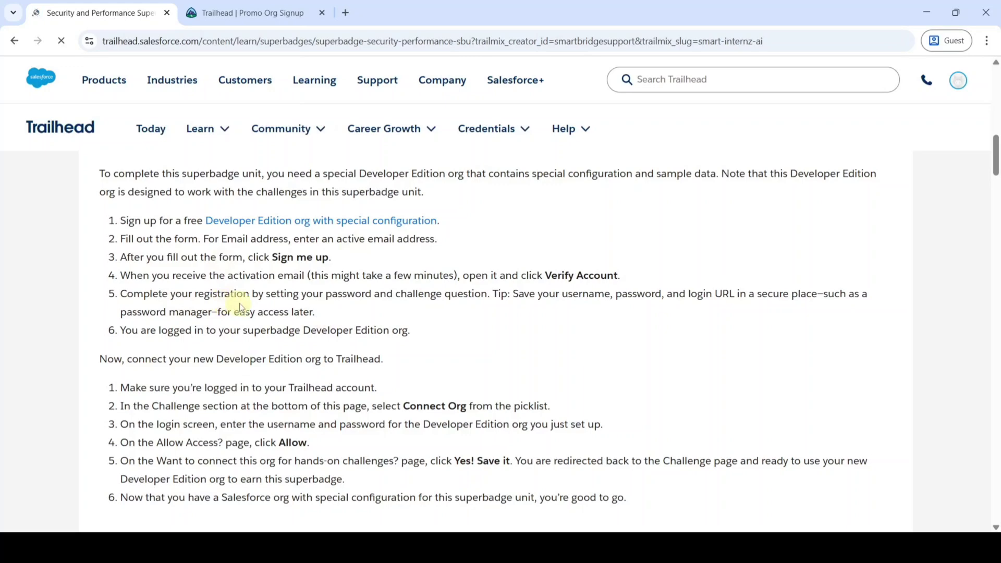
pyautogui.scroll(-15, 398, 378)
pyautogui.scroll(-6, 398, 375)
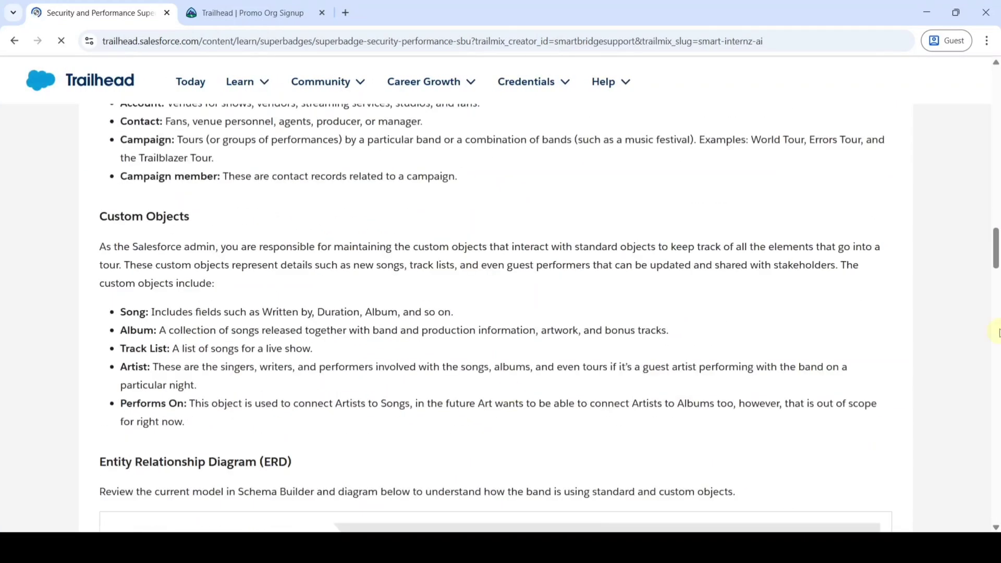
pyautogui.moveTo(996, 247); pyautogui.dragTo(991, 449)
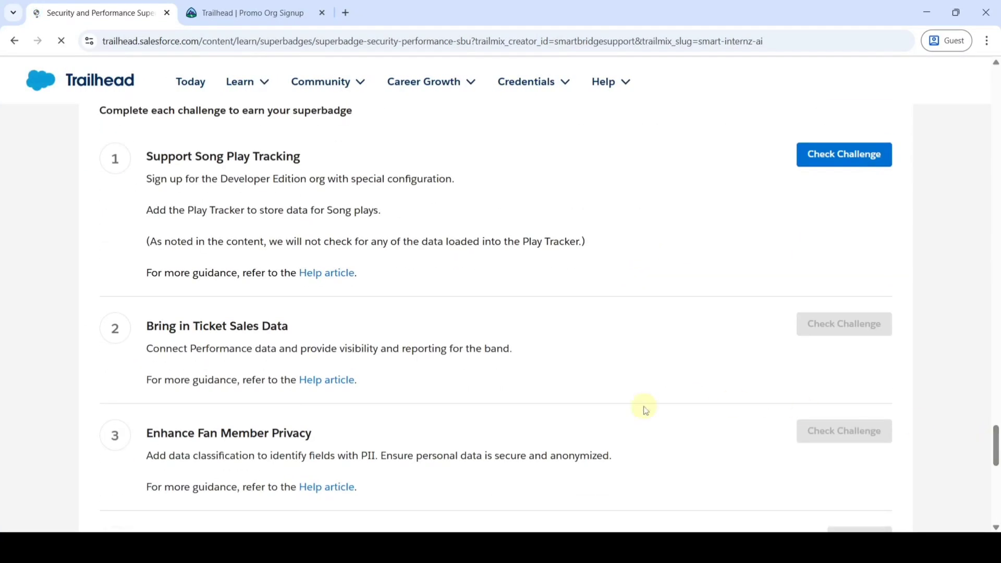
pyautogui.scroll(2, 644, 409)
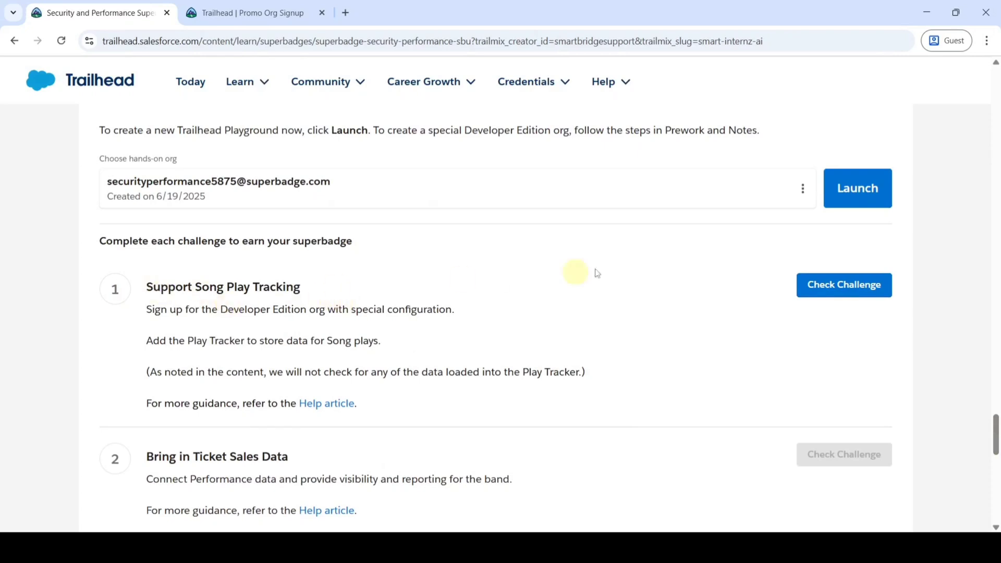
pyautogui.click(857, 198)
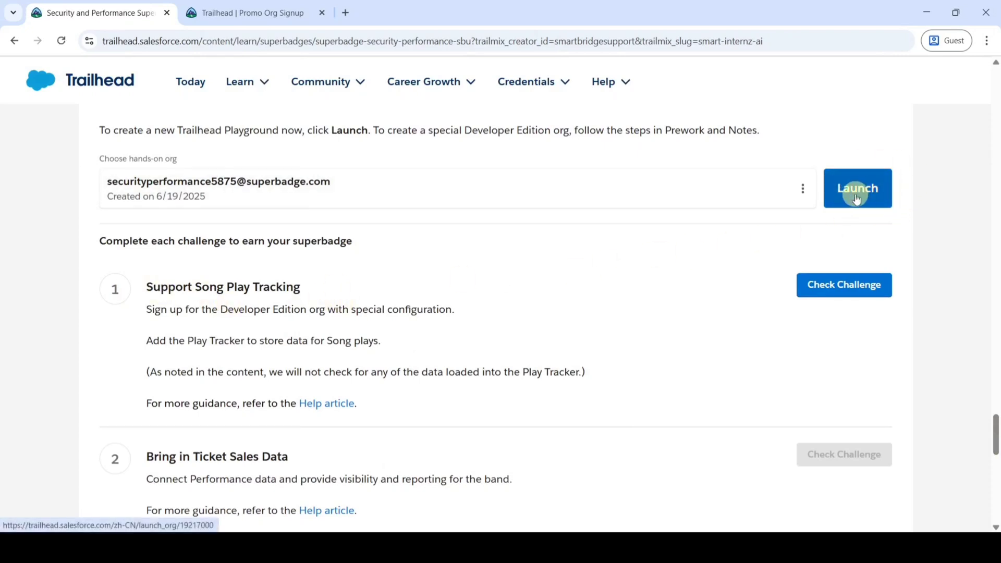
pyautogui.click(857, 198)
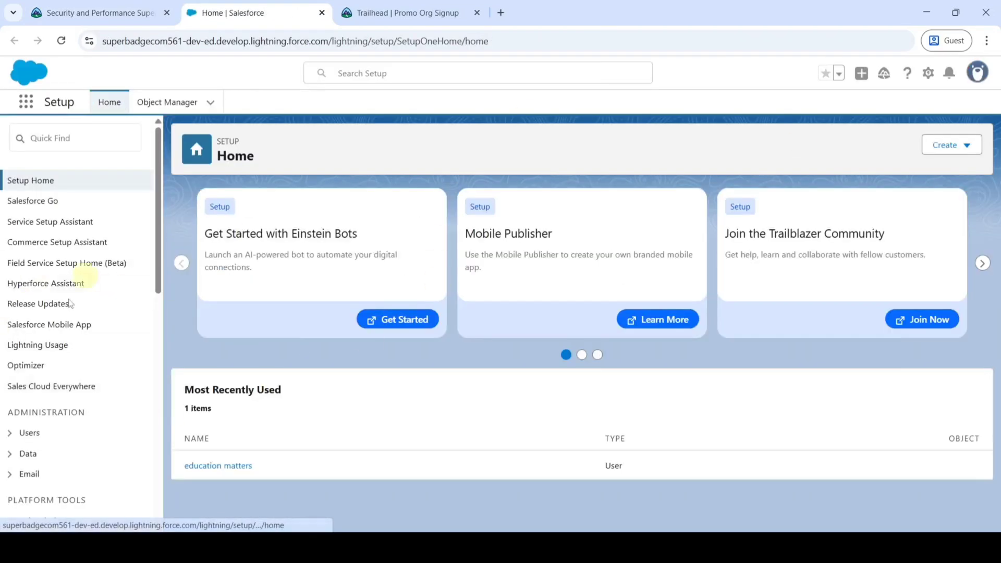
# Copy 'Play Tracker' from the Trailhead challenge requirements and return to the Salesforce Setup tab.
pyautogui.click(110, 8)
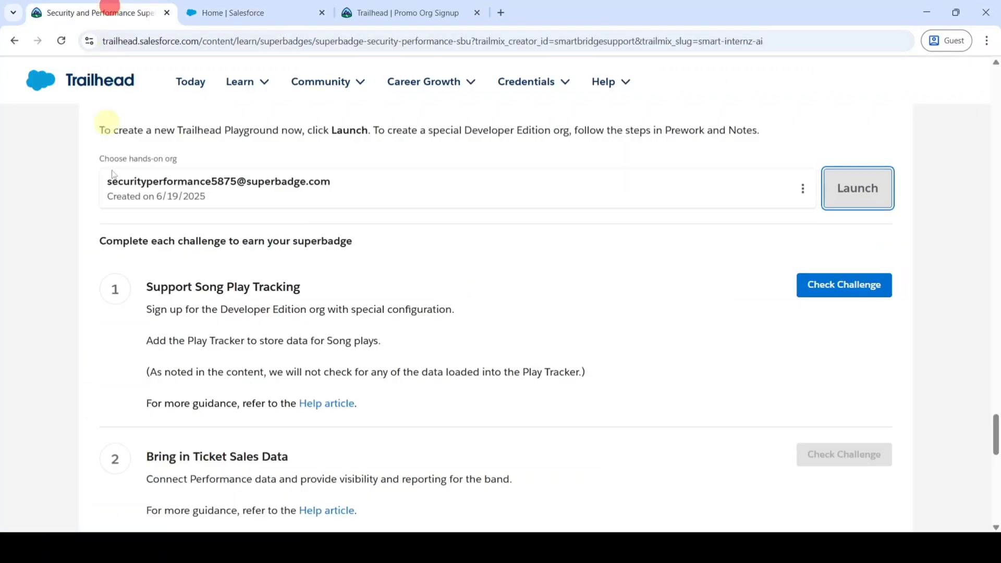
pyautogui.scroll(20, 413, 380)
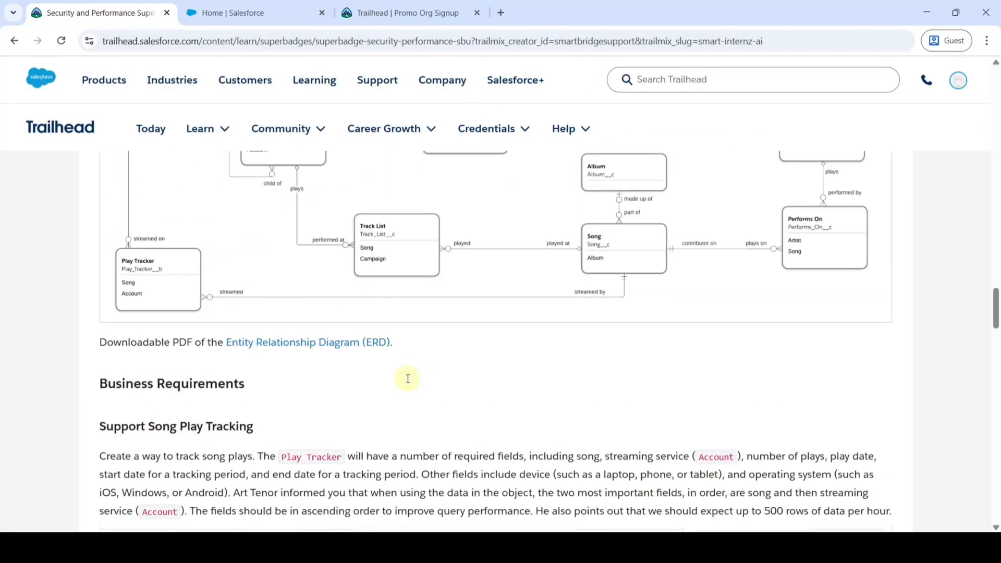
pyautogui.scroll(-5, 408, 380)
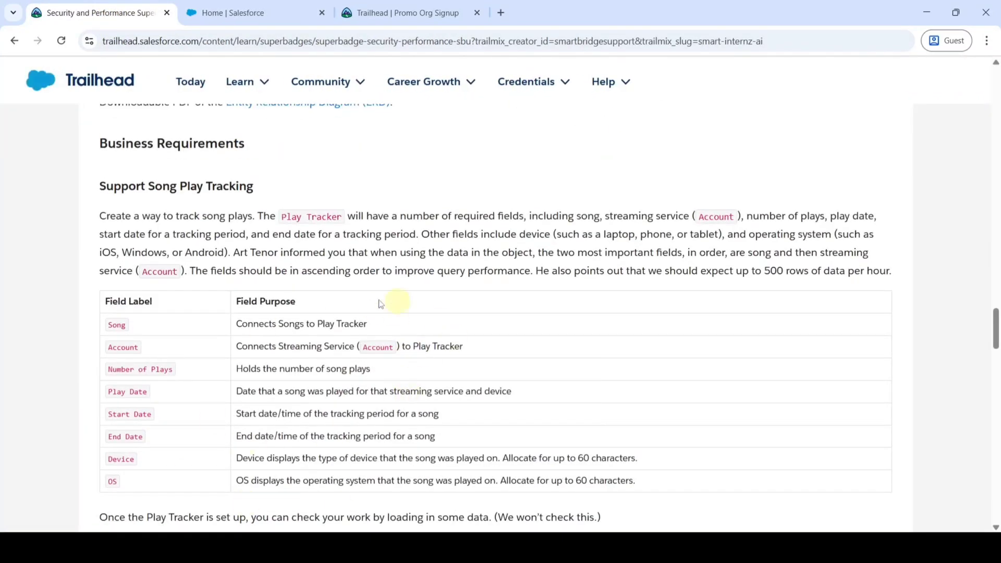
pyautogui.scroll(-1, 354, 314)
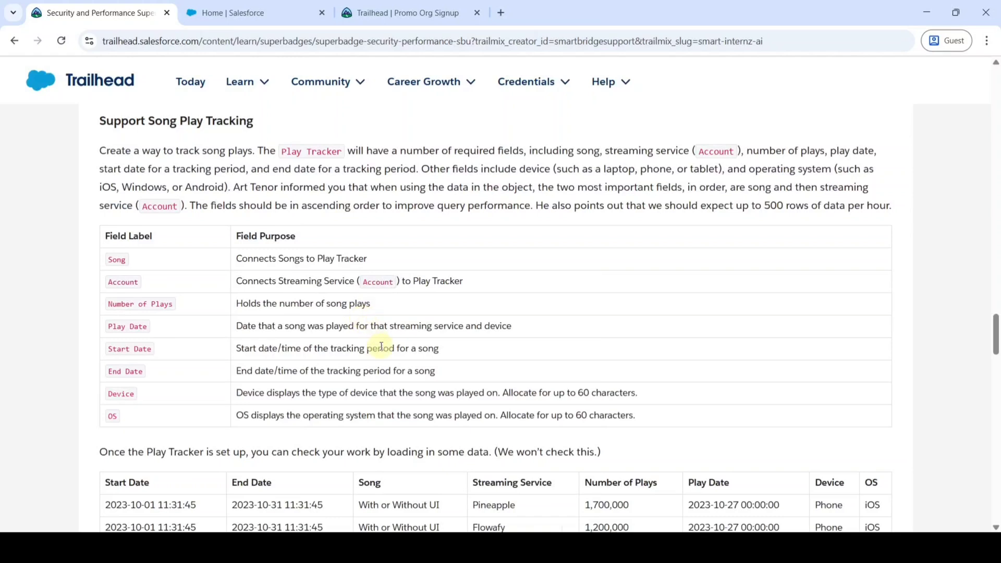
pyautogui.scroll(1, 380, 346)
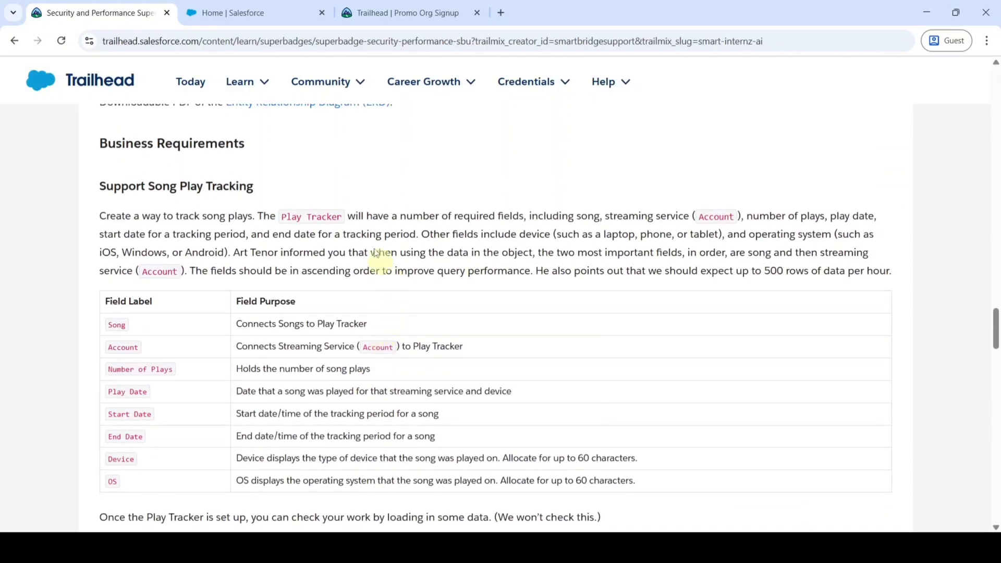
pyautogui.click(280, 216)
pyautogui.moveTo(295, 215); pyautogui.dragTo(341, 216)
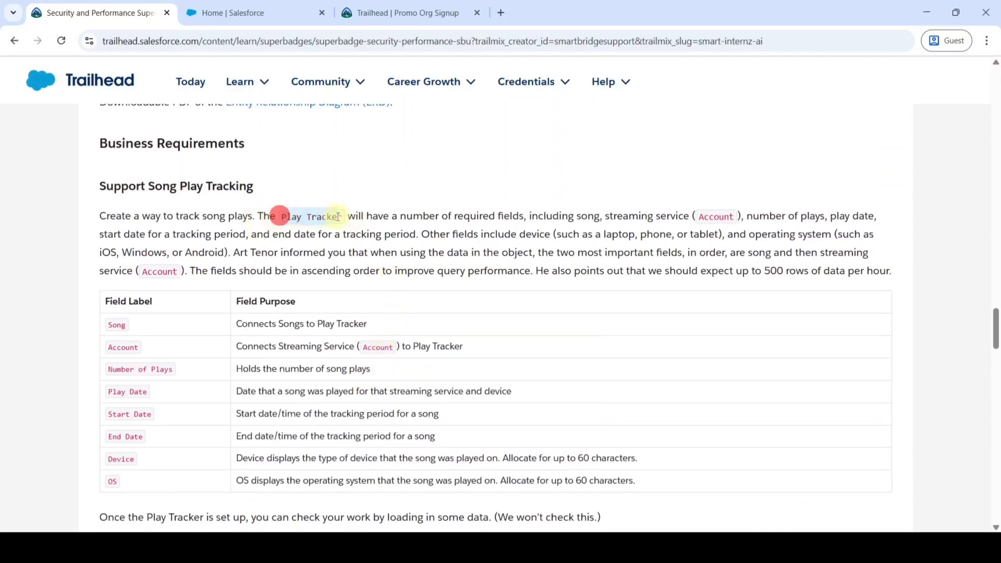
pyautogui.rightClick(319, 216)
pyautogui.click(377, 234)
pyautogui.click(250, 11)
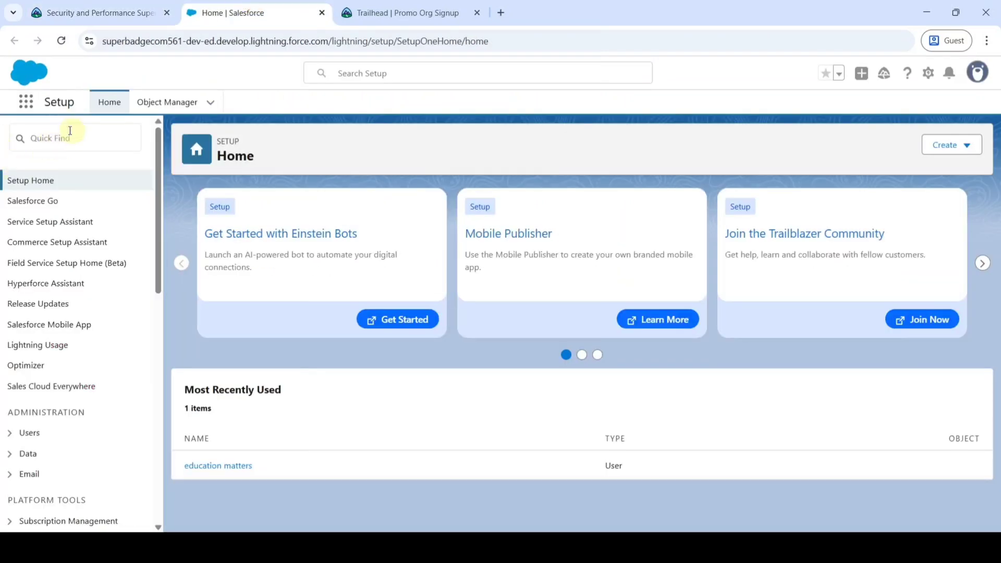
# Find Big Objects through Quick Find and start a new big object.
pyautogui.click(56, 142)
pyautogui.write('b')
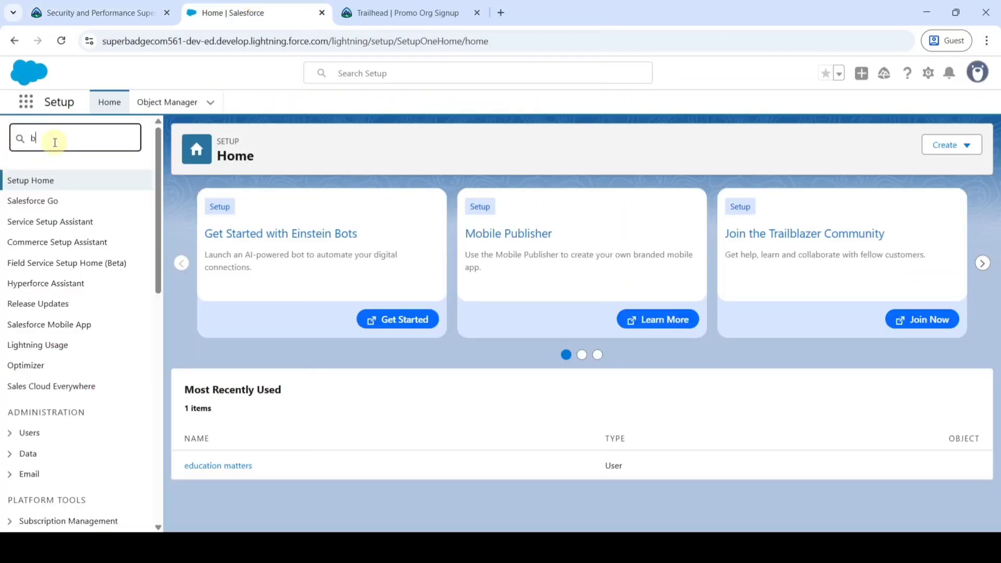
pyautogui.write('ig obje')
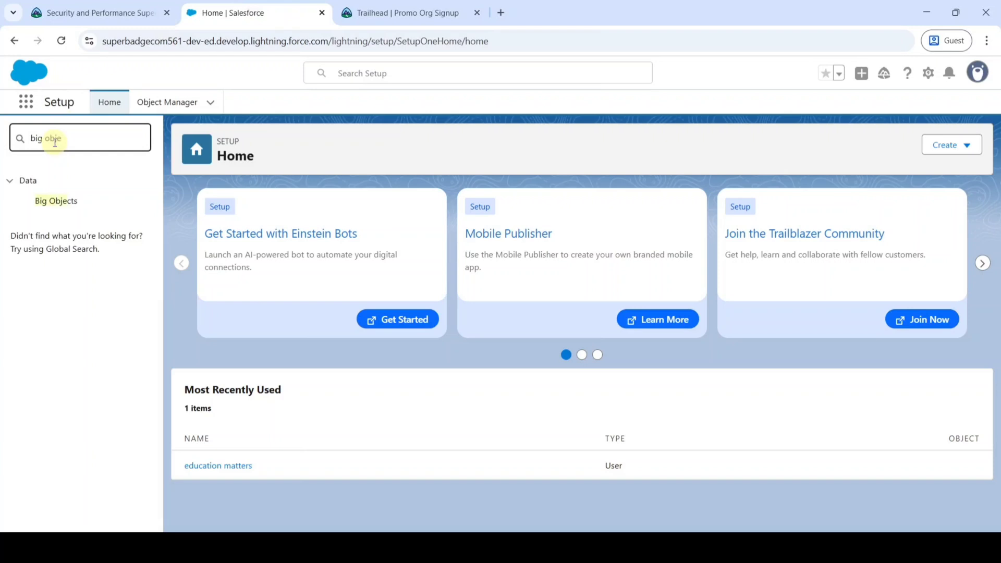
pyautogui.click(46, 202)
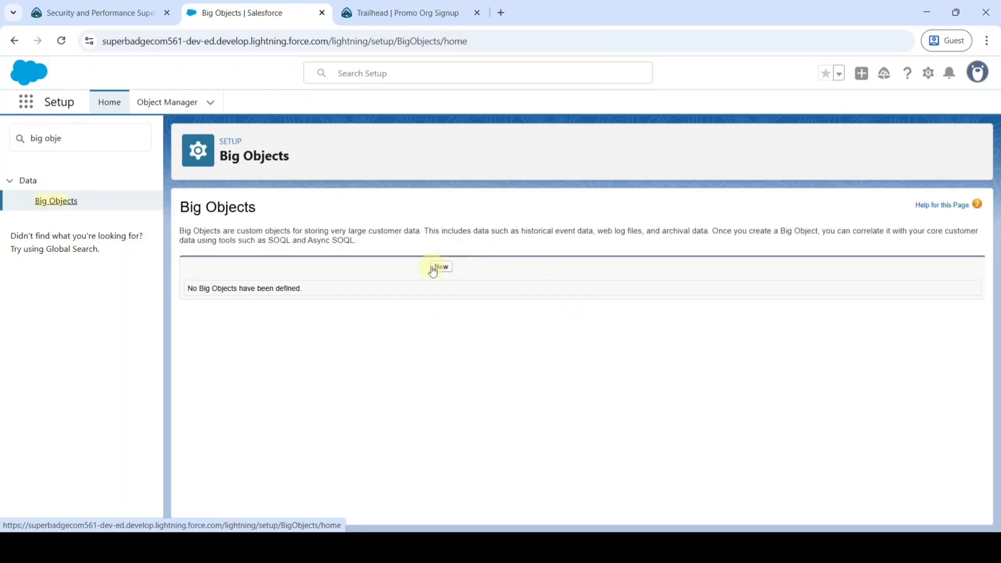
pyautogui.click(441, 267)
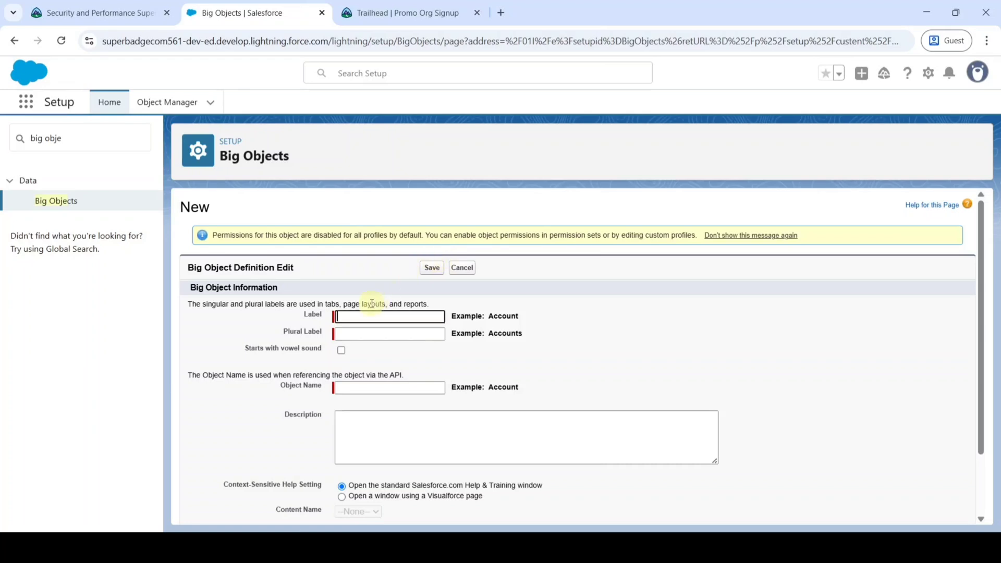
# Label it Play Tracker (plural Play Trackers, name Play_Tracker) and save the big object.
pyautogui.click(350, 315)
pyautogui.write('Play Tracker')
pyautogui.click(665, 337)
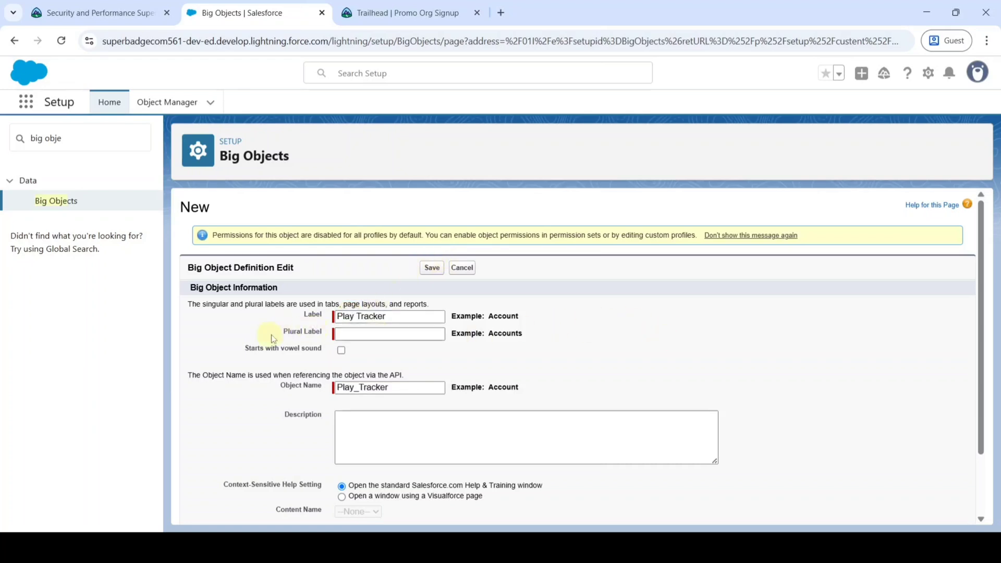
pyautogui.click(354, 335)
pyautogui.write('Play Trackers')
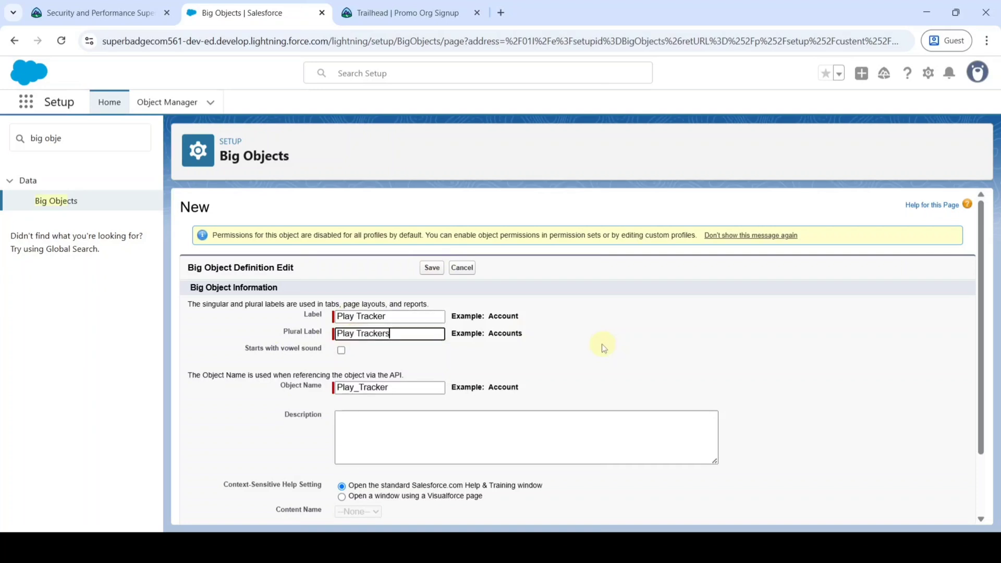
pyautogui.scroll(-2, 544, 336)
pyautogui.scroll(2, 545, 336)
pyautogui.click(431, 269)
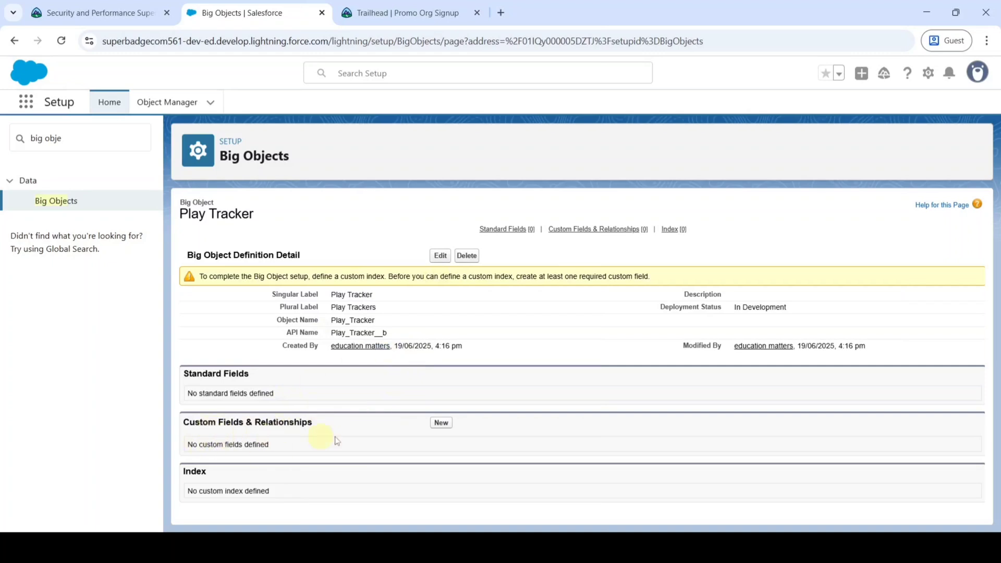
# Draft a Lookup Relationship field on Play Tracker related to Account, then return to the Trailhead requirements.
pyautogui.click(441, 423)
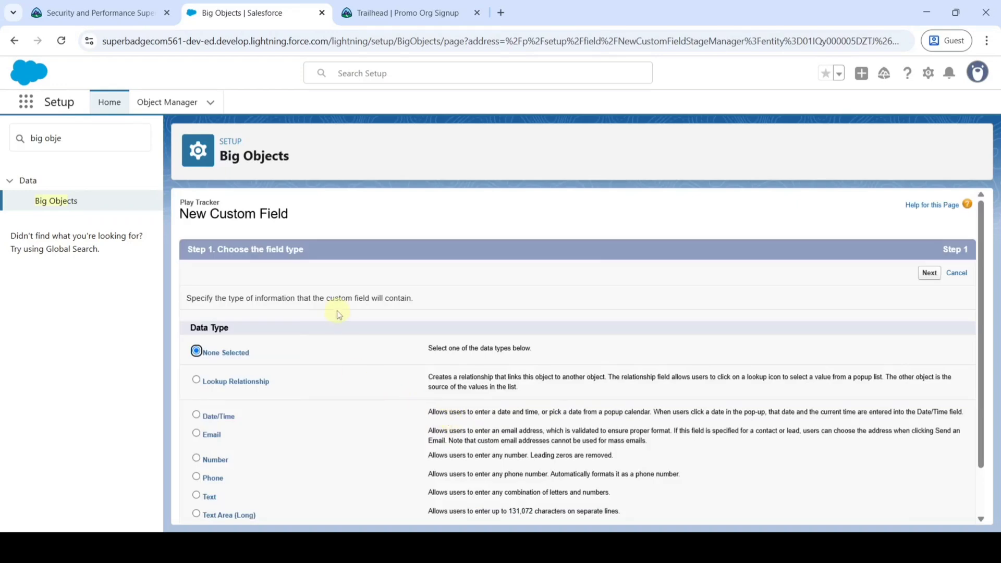
pyautogui.scroll(-1, 338, 313)
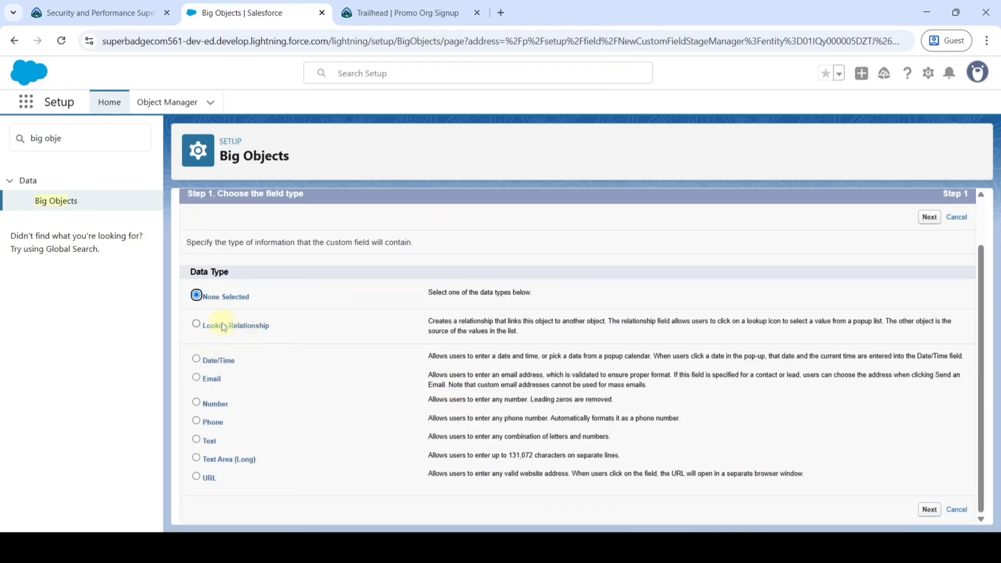
pyautogui.click(196, 324)
pyautogui.scroll(1, 520, 307)
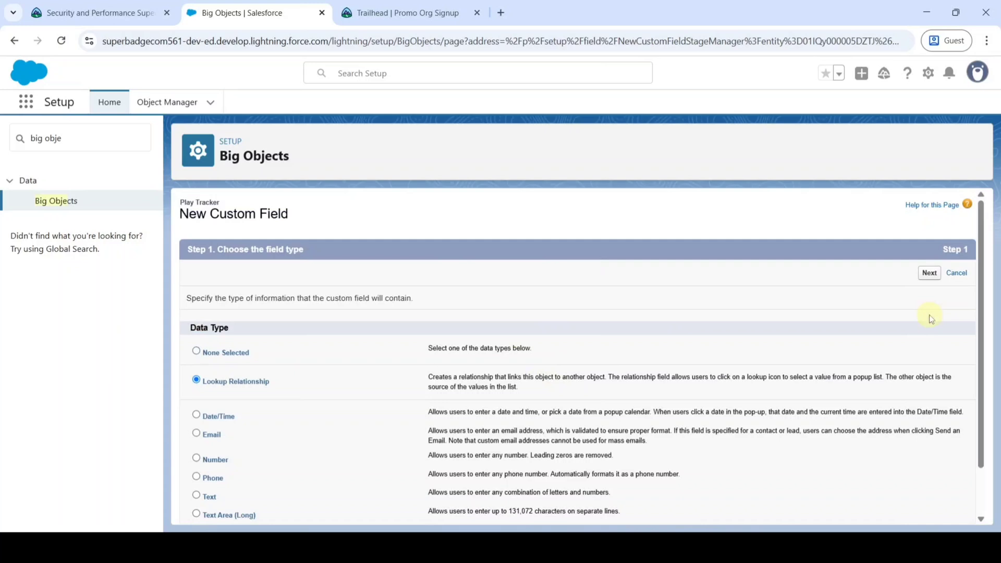
pyautogui.click(929, 275)
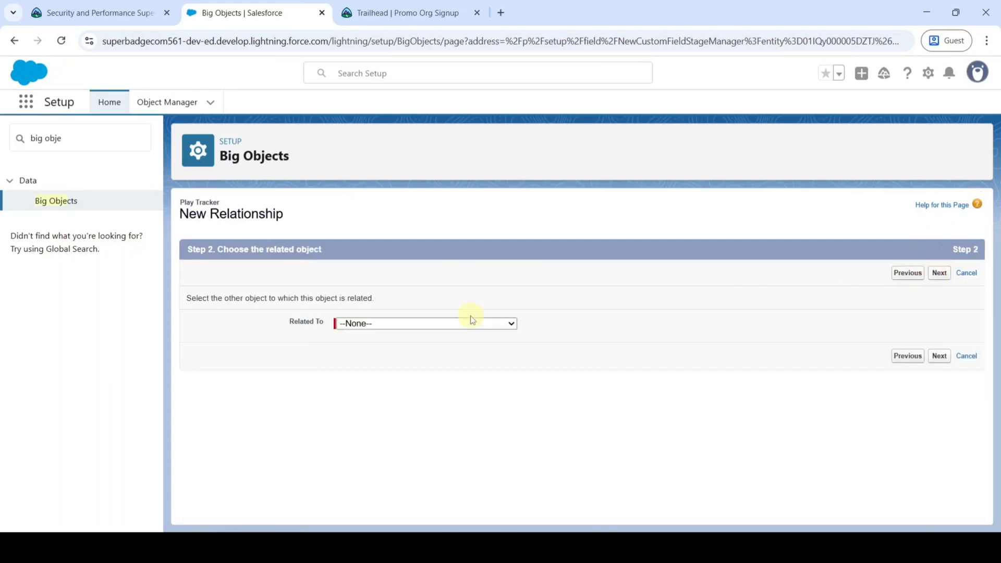
pyautogui.click(372, 327)
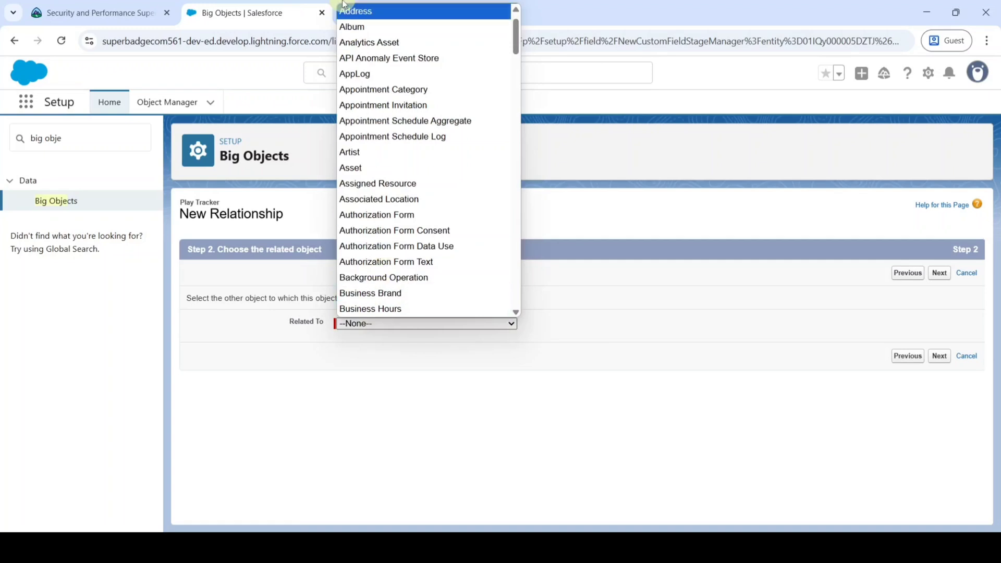
pyautogui.scroll(1, 360, 90)
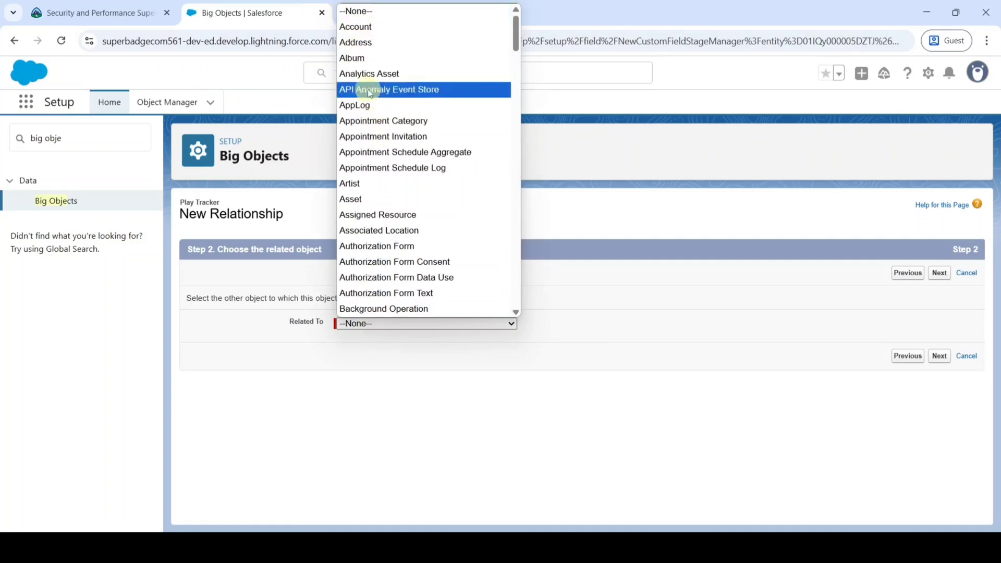
pyautogui.click(359, 30)
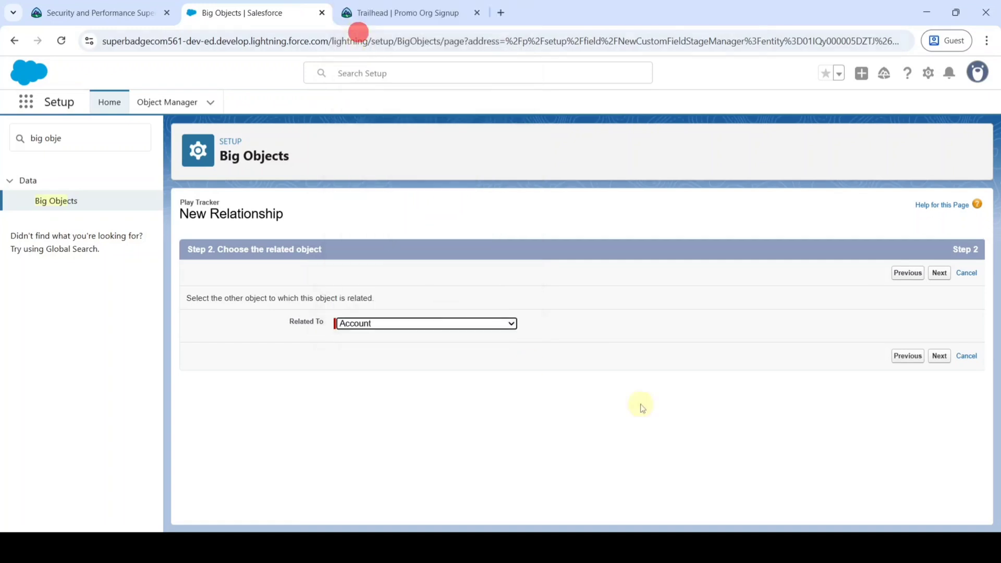
pyautogui.click(938, 356)
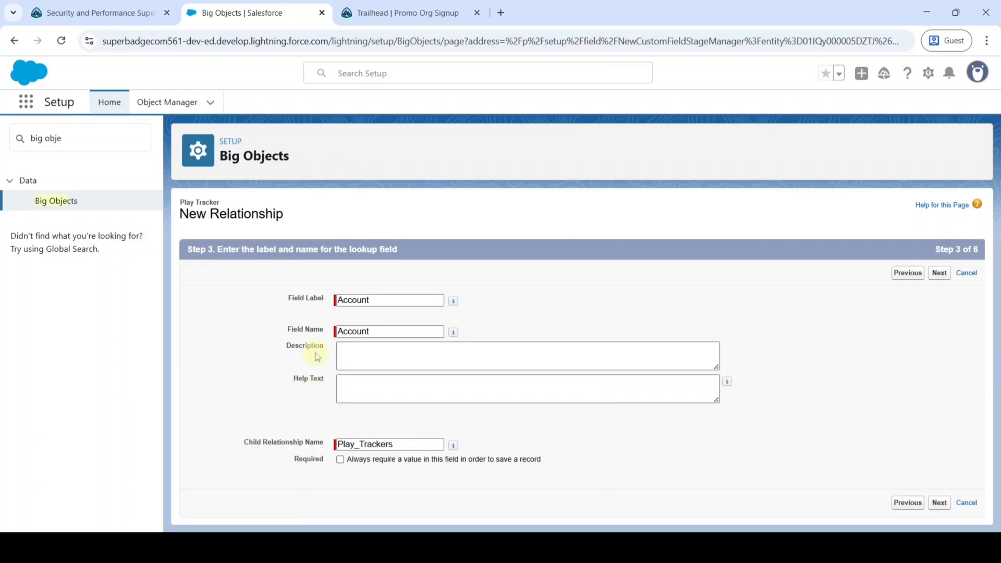
pyautogui.click(99, 13)
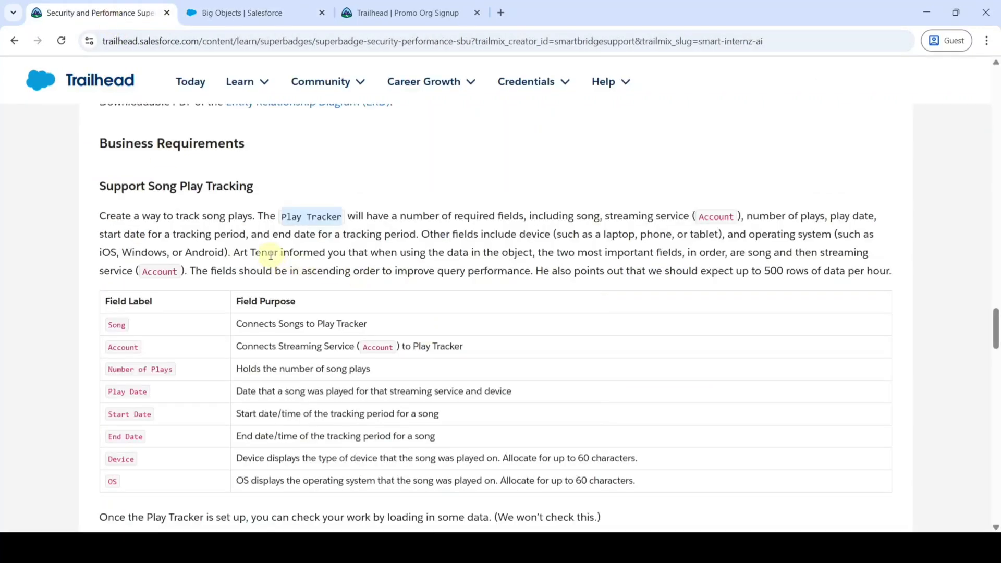
# Give the Account lookup the requirements sentence as description and help text, and mark it required.
pyautogui.moveTo(378, 253); pyautogui.dragTo(737, 260)
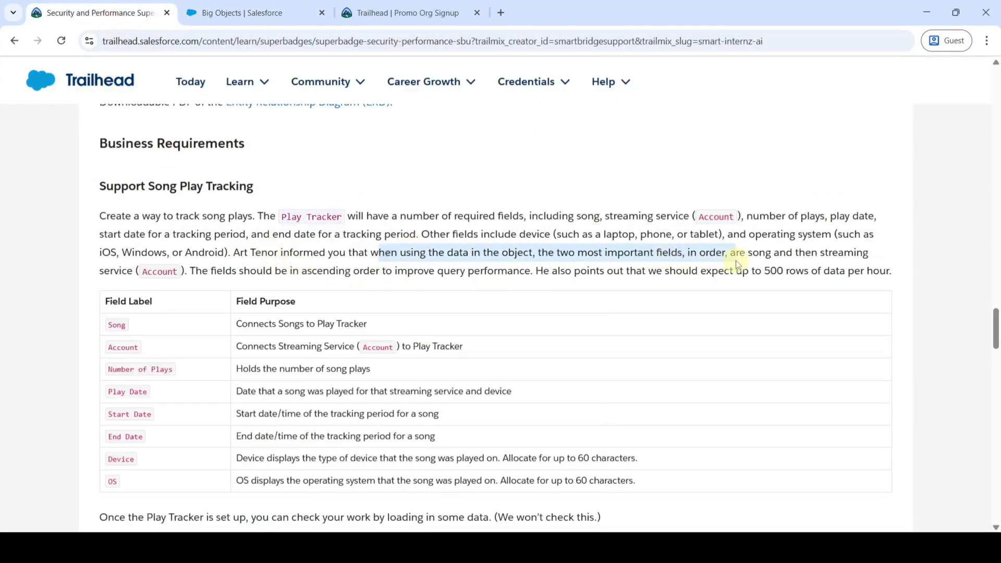
pyautogui.click(293, 6)
pyautogui.click(382, 353)
pyautogui.hotkey('ctrl', 'v')
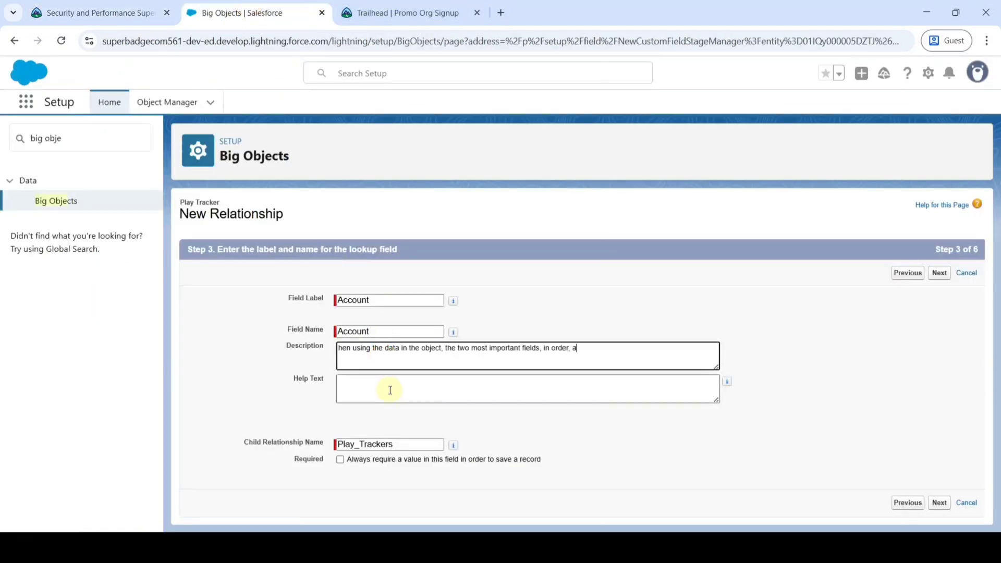
pyautogui.click(390, 390)
pyautogui.hotkey('ctrl', 'v')
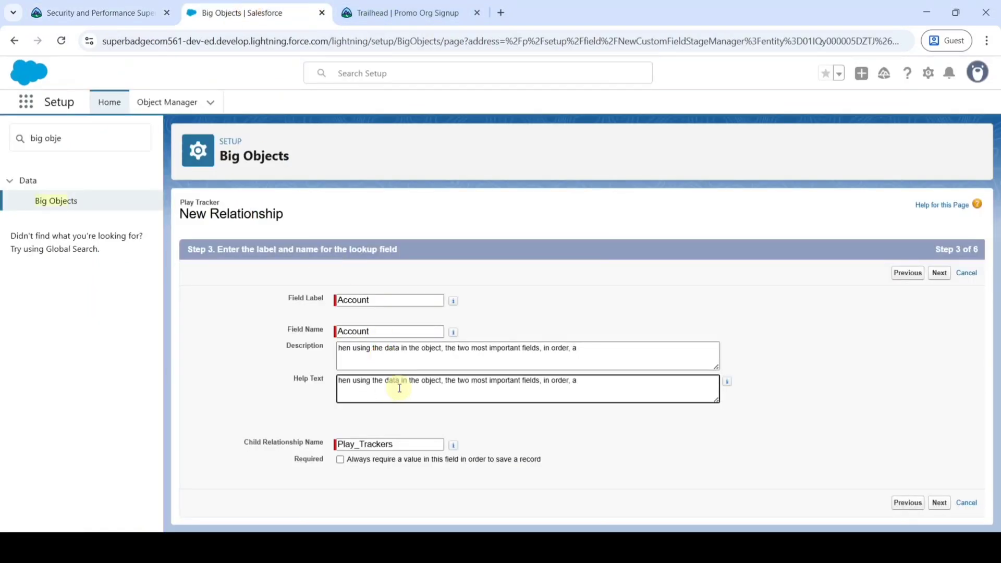
pyautogui.click(341, 460)
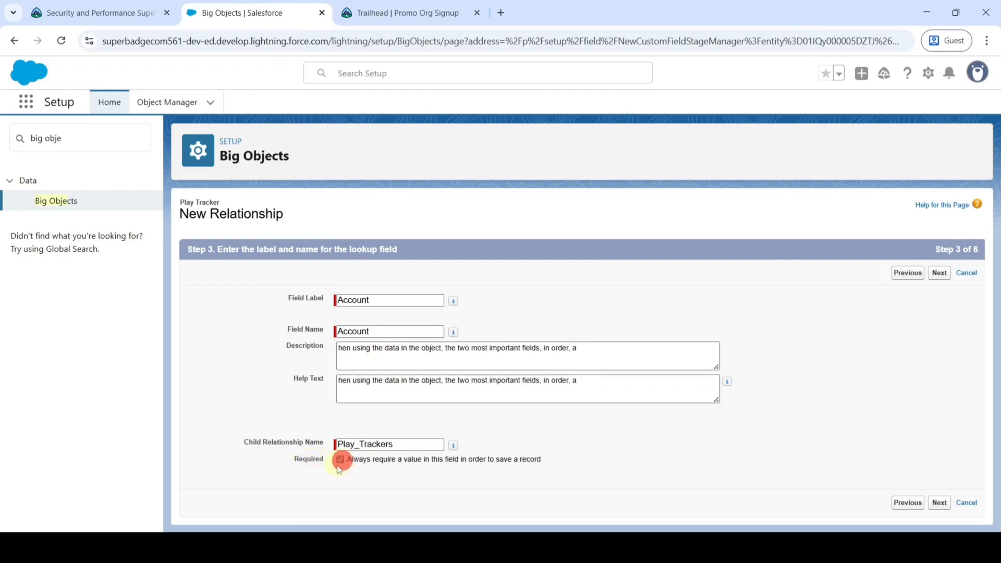
pyautogui.click(939, 272)
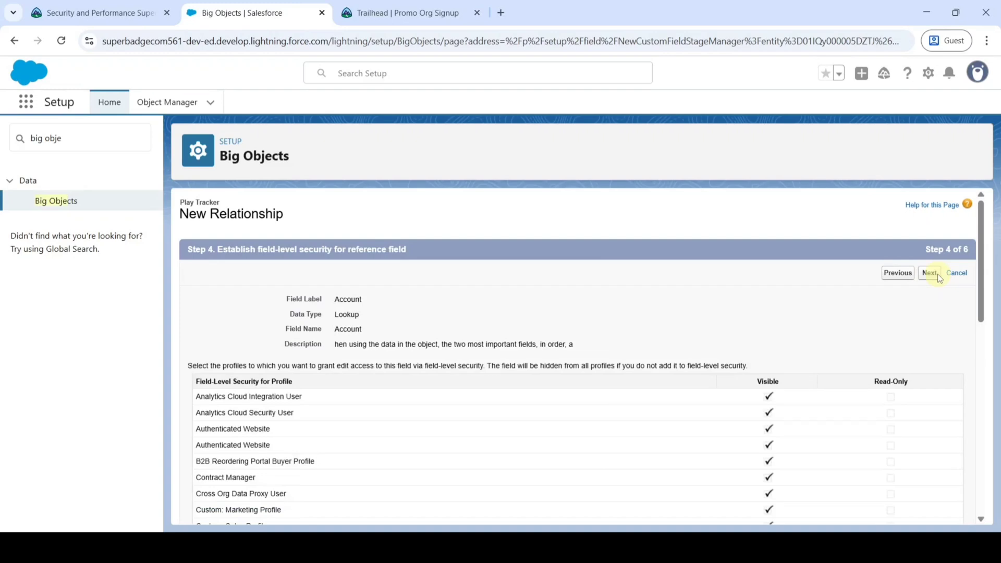
# Keep default visibility and save the Account lookup with related list 'Play Trackers' via Save & New.
pyautogui.click(932, 273)
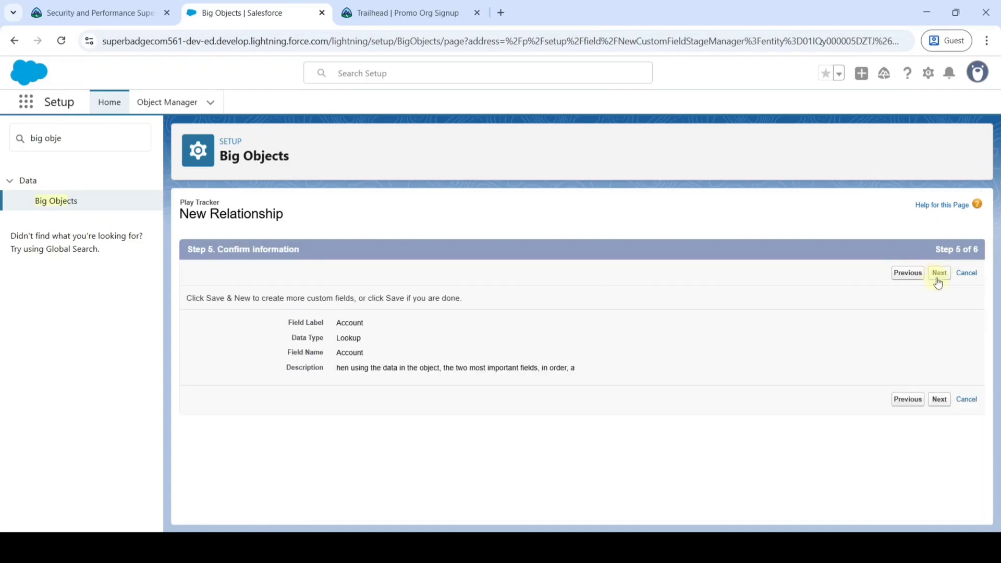
pyautogui.click(939, 275)
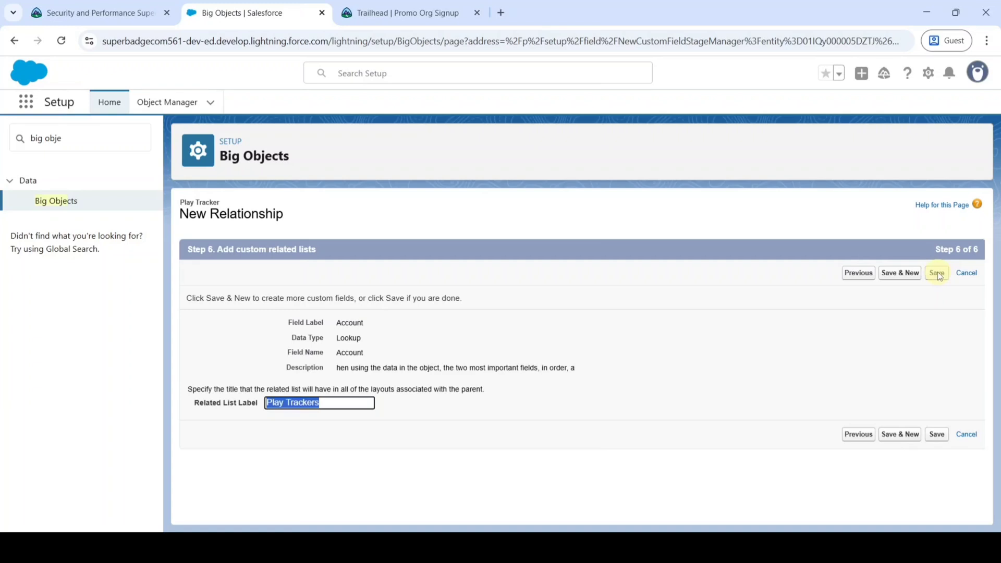
pyautogui.click(898, 279)
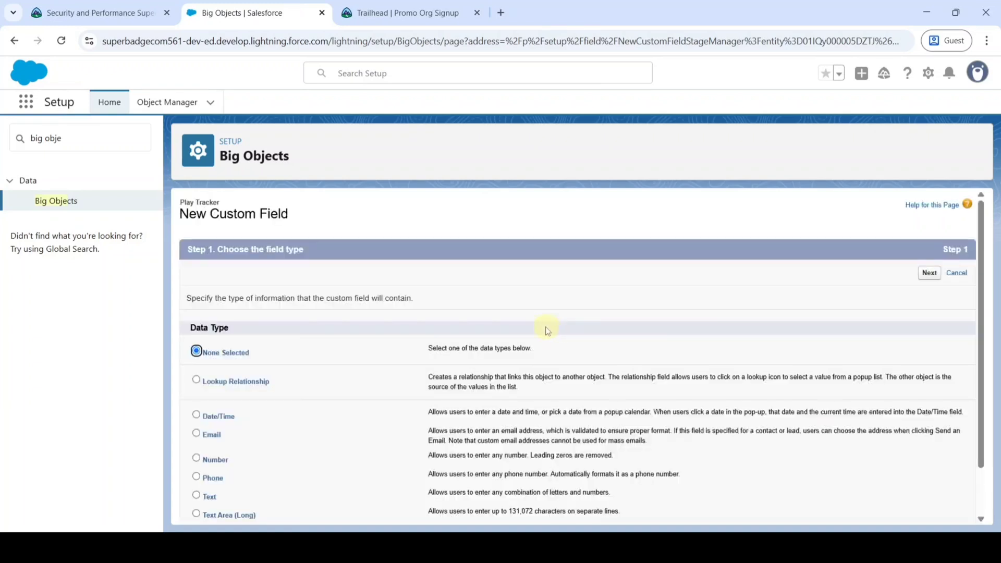
# Choose Lookup Relationship as the data type for the next Play Tracker field.
pyautogui.click(92, 12)
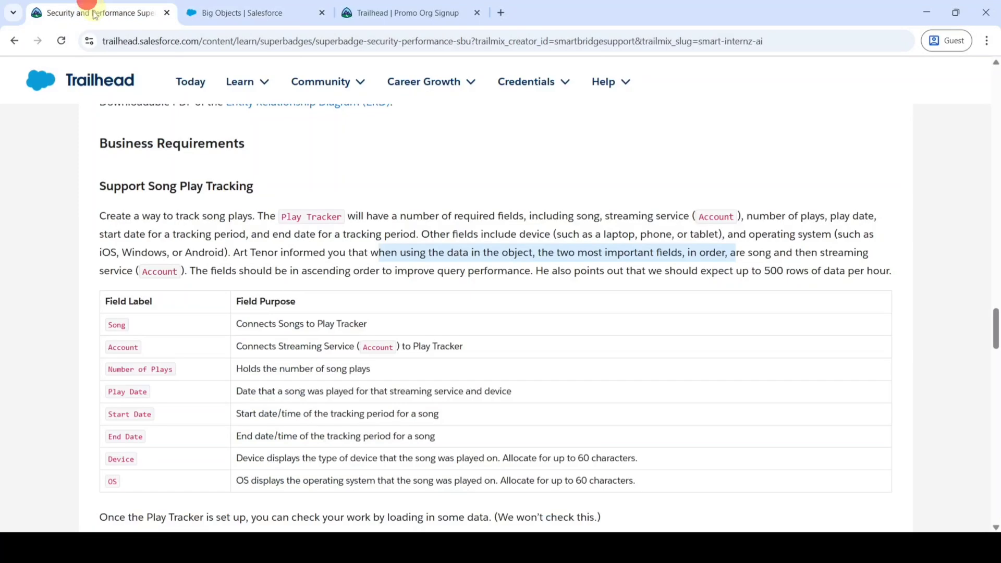
pyautogui.click(375, 263)
pyautogui.moveTo(133, 271); pyautogui.dragTo(177, 273)
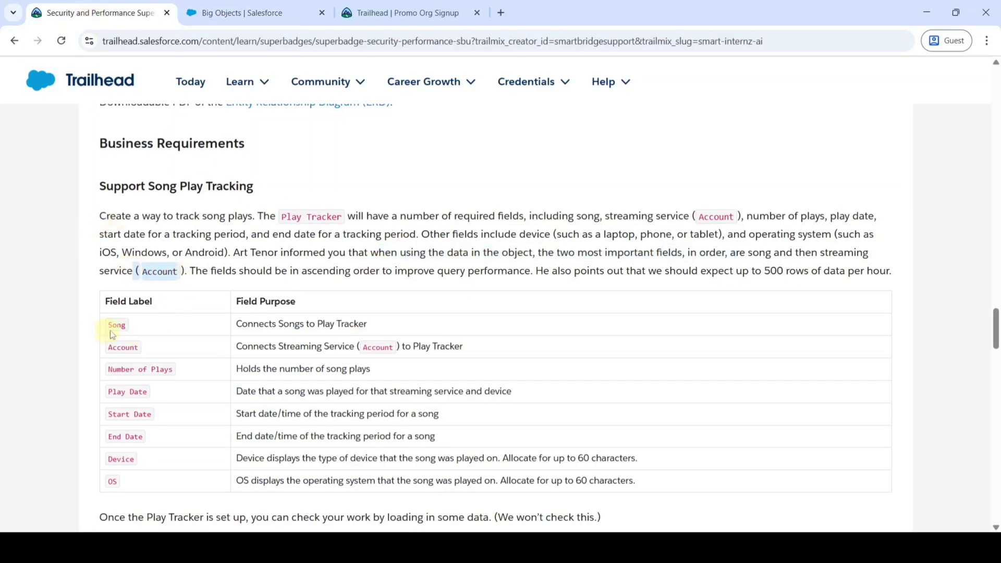
pyautogui.click(243, 12)
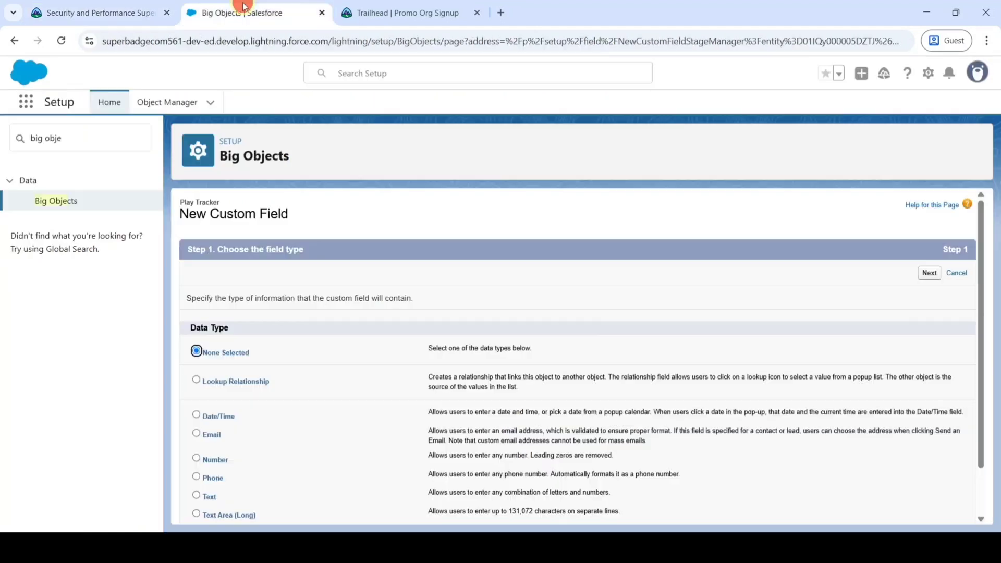
pyautogui.scroll(-2, 365, 312)
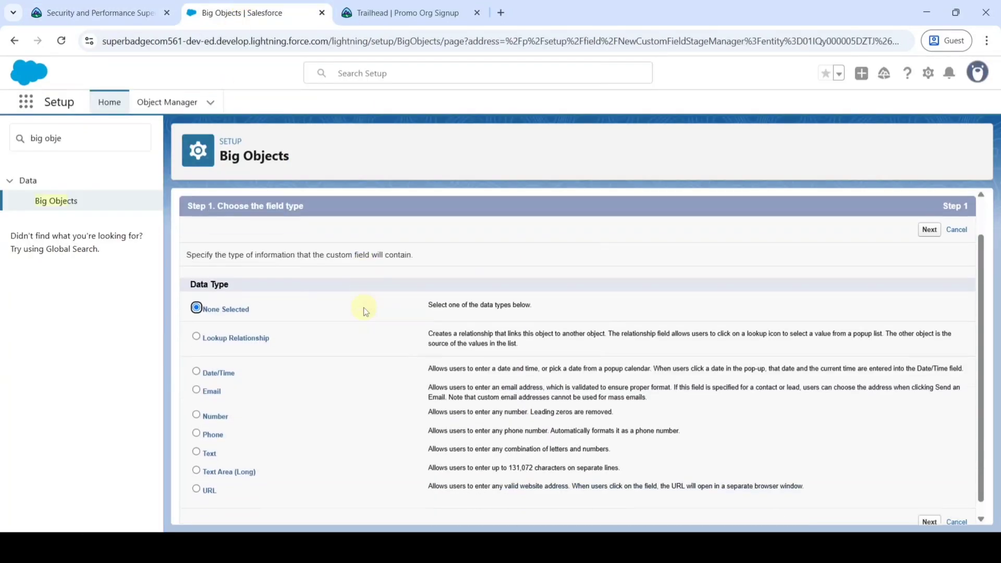
pyautogui.scroll(2, 354, 305)
pyautogui.scroll(-2, 354, 305)
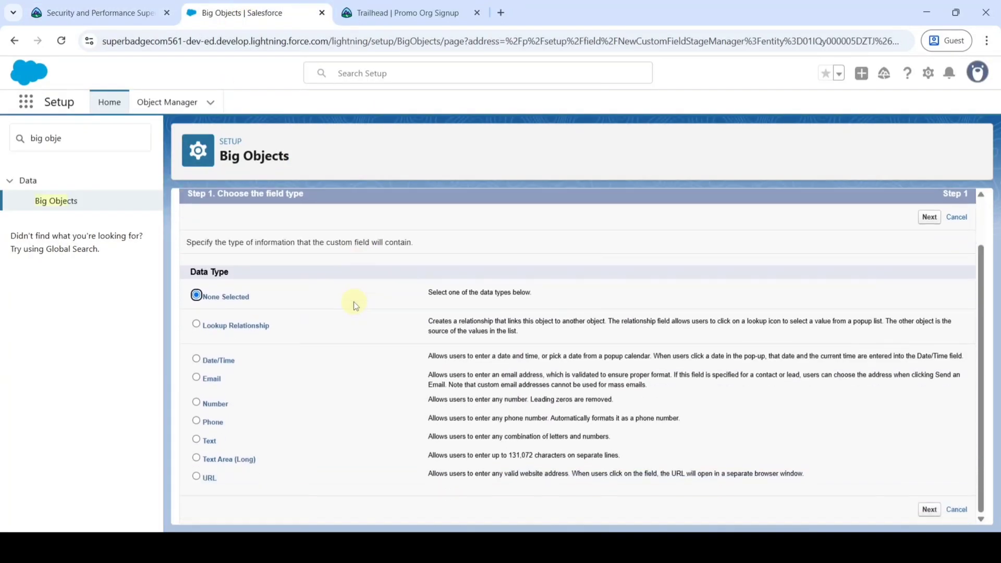
pyautogui.click(197, 324)
pyautogui.scroll(2, 608, 378)
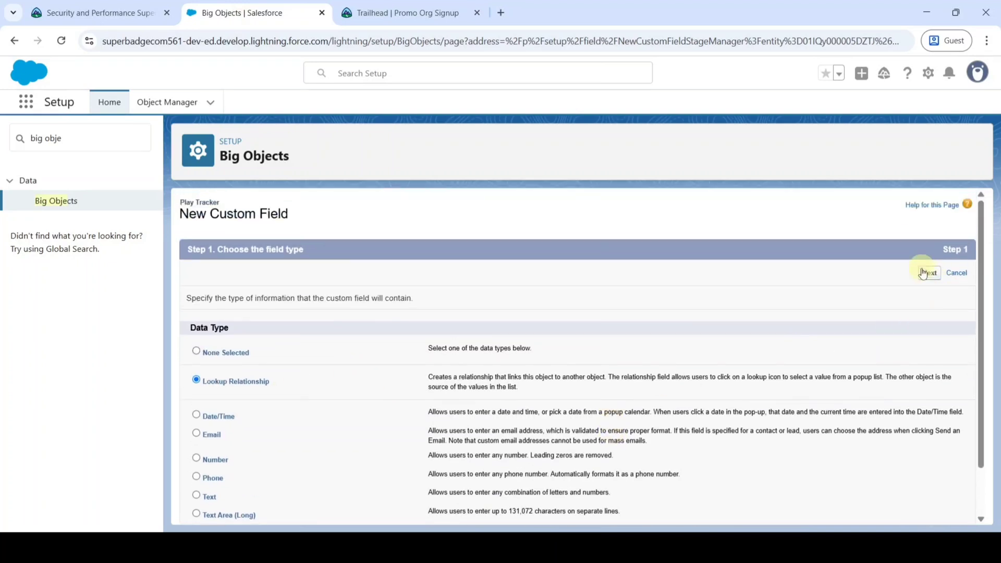
pyautogui.click(927, 275)
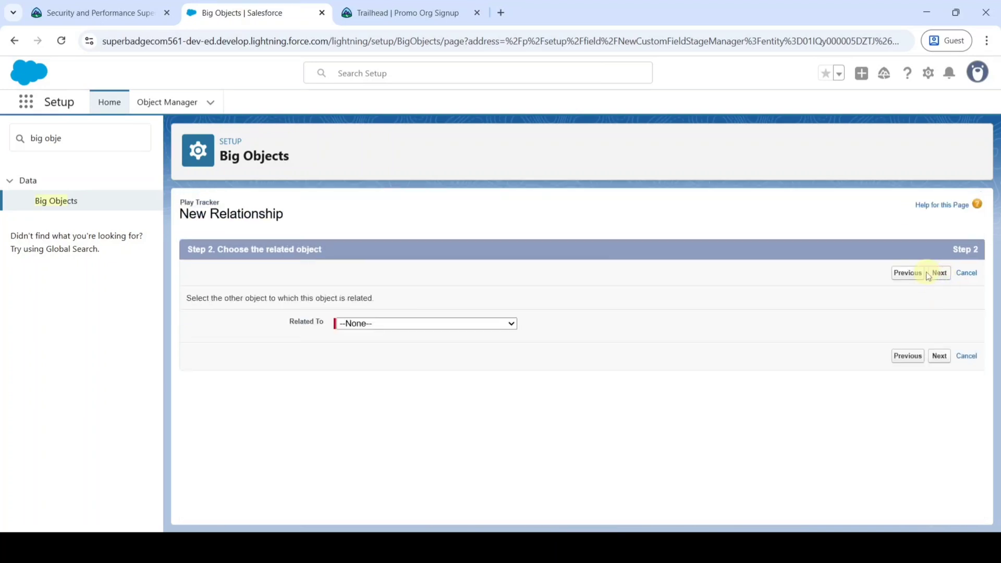
# Relate the new lookup field to the Song object.
pyautogui.click(358, 324)
pyautogui.scroll(-8, 385, 217)
pyautogui.scroll(-20, 386, 214)
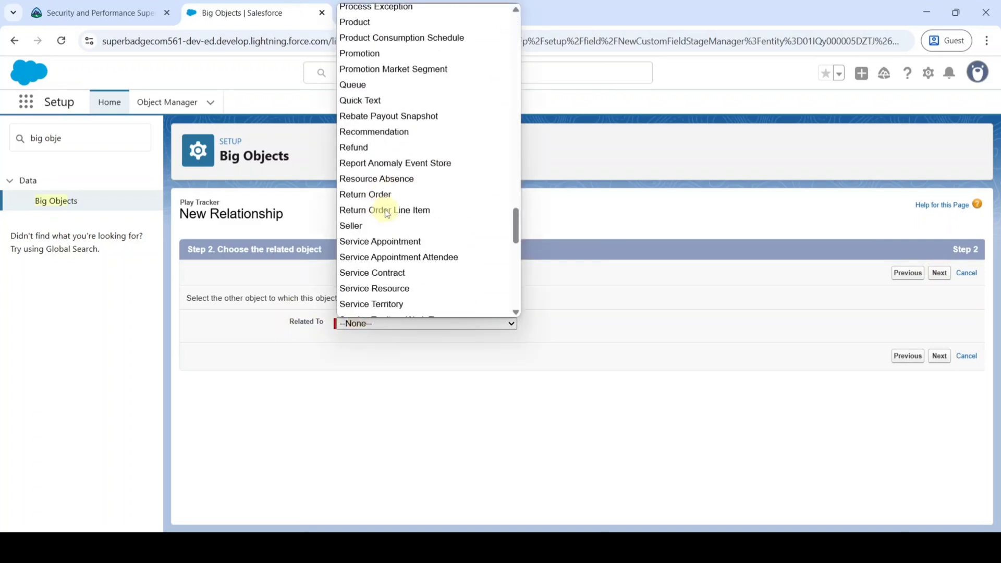
pyautogui.scroll(-5, 387, 215)
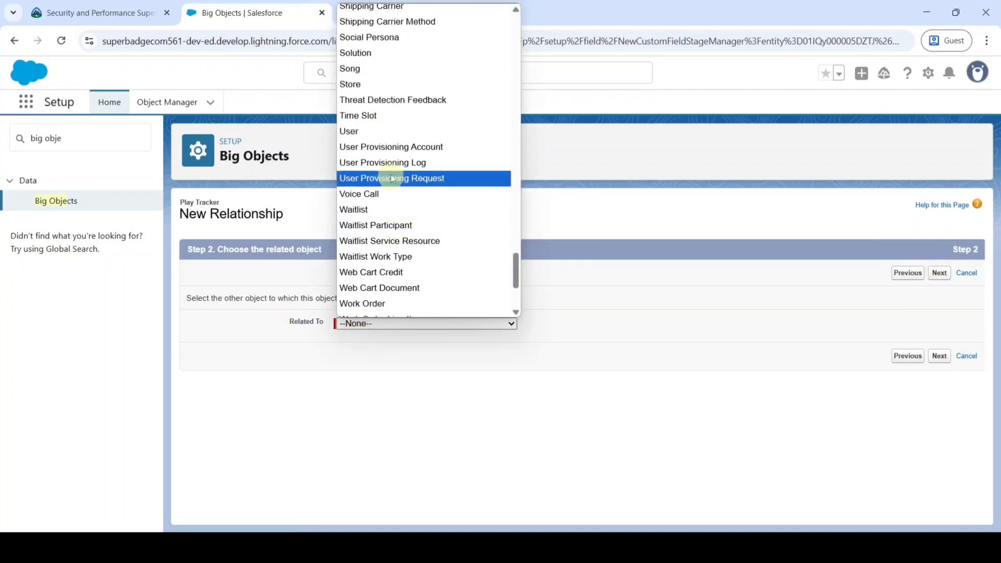
pyautogui.click(374, 73)
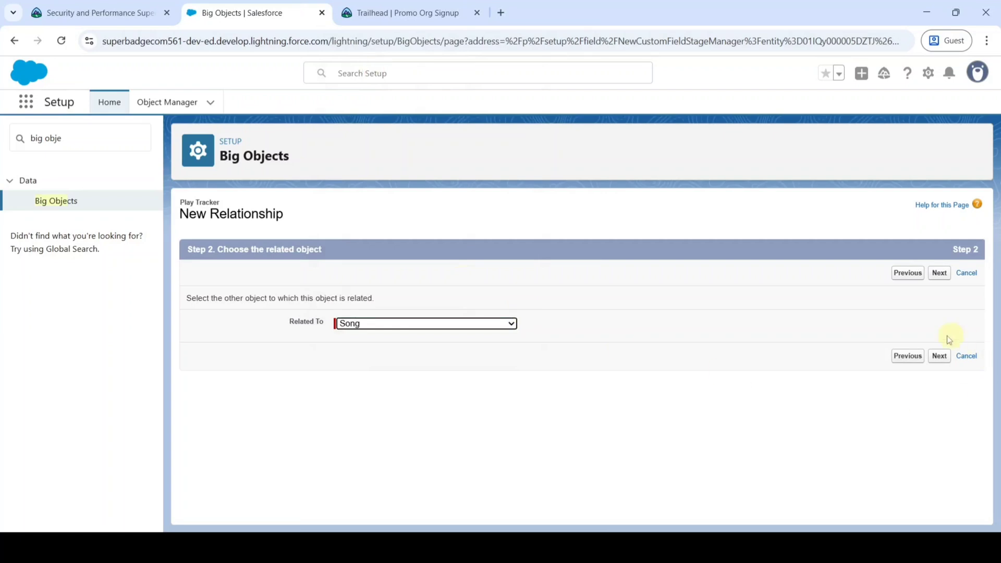
# Accept the Song-based field name and copy 'Connects Songs to Play Tracker' from the requirements.
pyautogui.click(940, 356)
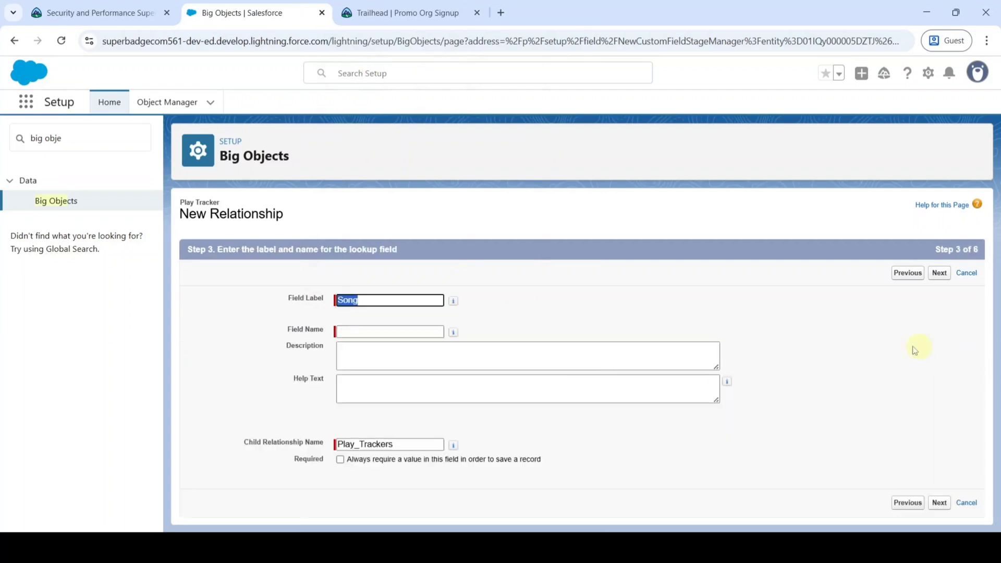
pyautogui.click(642, 308)
pyautogui.click(94, 13)
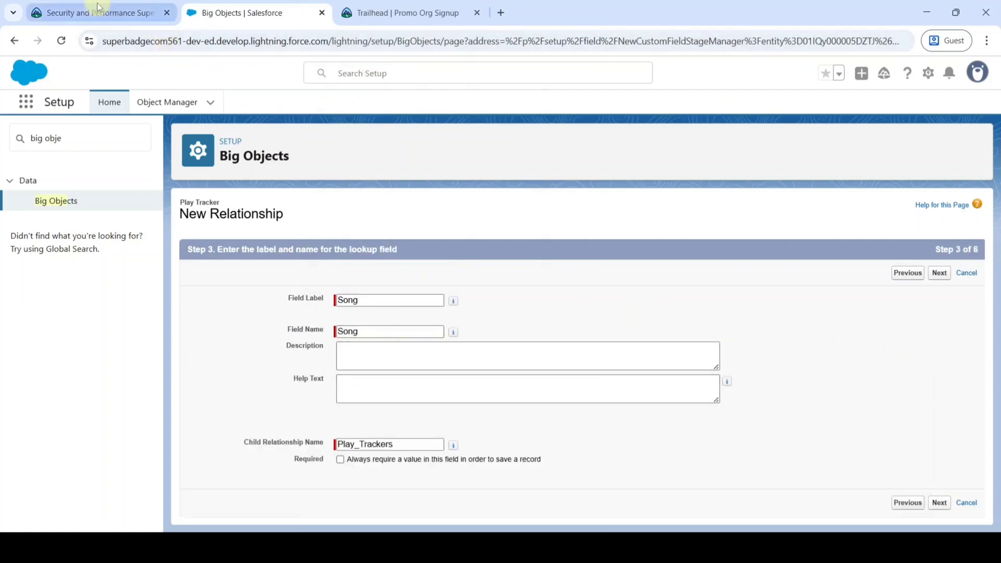
pyautogui.click(236, 324)
pyautogui.moveTo(236, 325); pyautogui.dragTo(489, 333)
pyautogui.hotkey('ctrl', 'c')
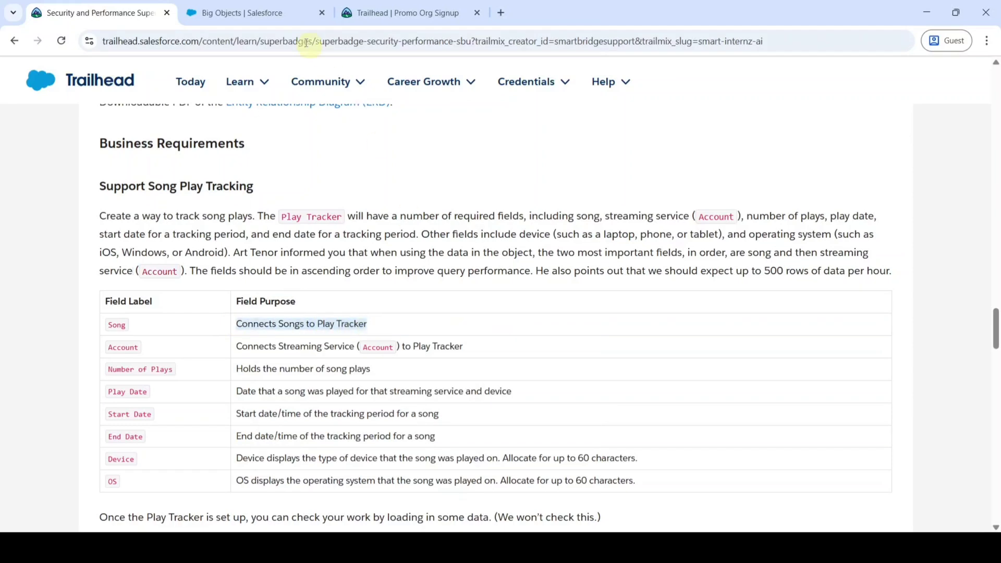
# Use 'Connects Songs to Play Tracker' as description and help text, make it required, and advance.
pyautogui.click(277, 15)
pyautogui.click(360, 358)
pyautogui.hotkey('ctrl', 'v')
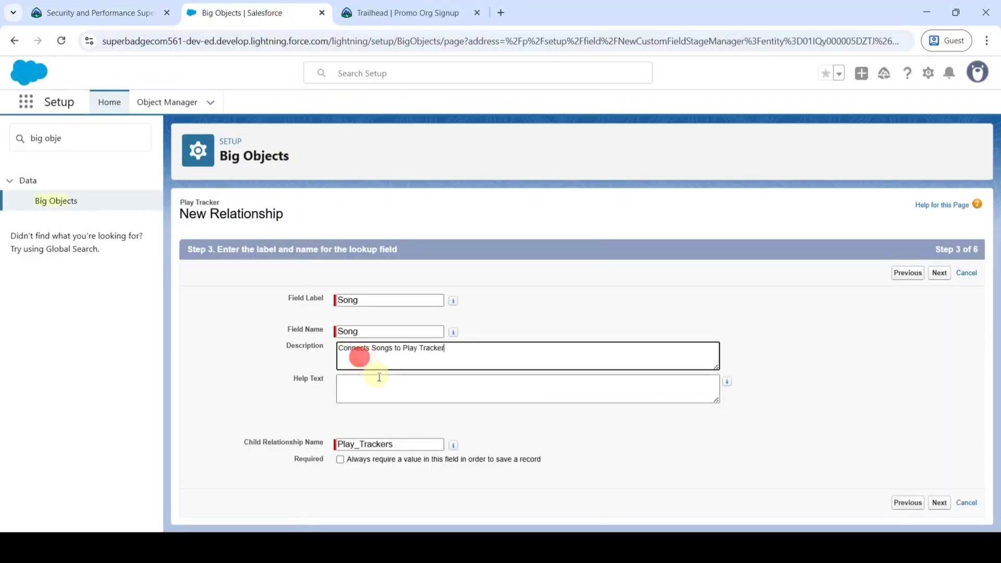
pyautogui.click(383, 393)
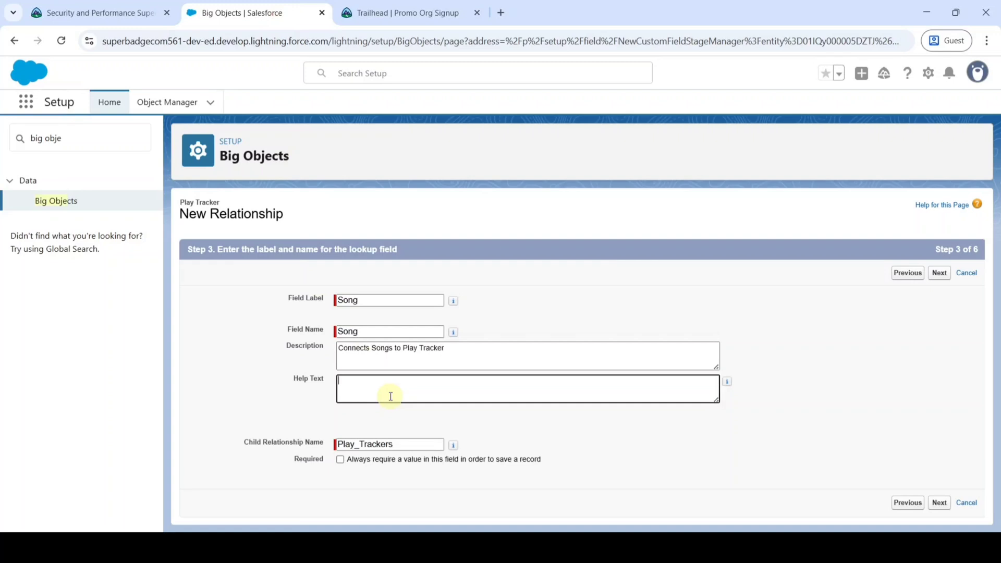
pyautogui.hotkey('ctrl', 'v')
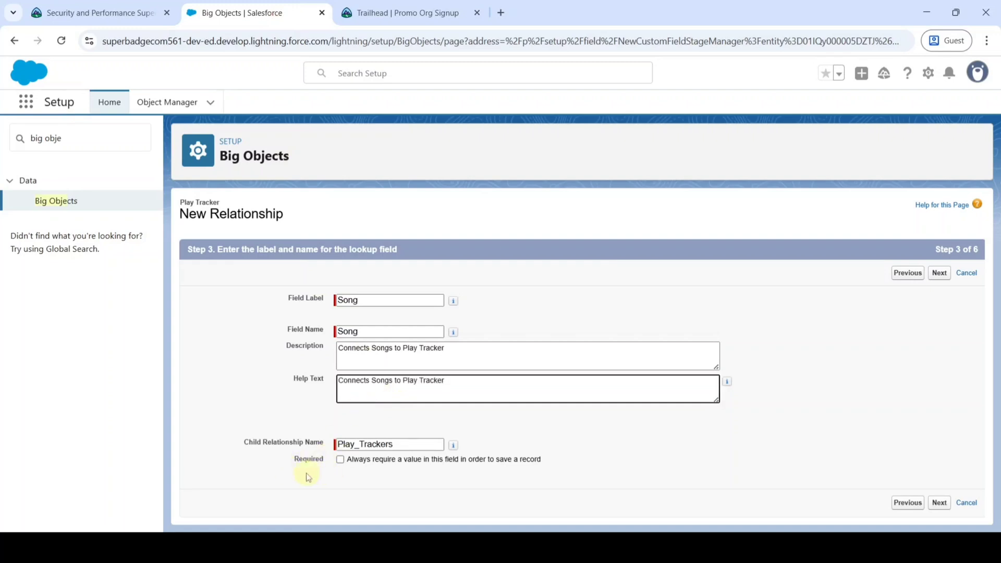
pyautogui.click(340, 460)
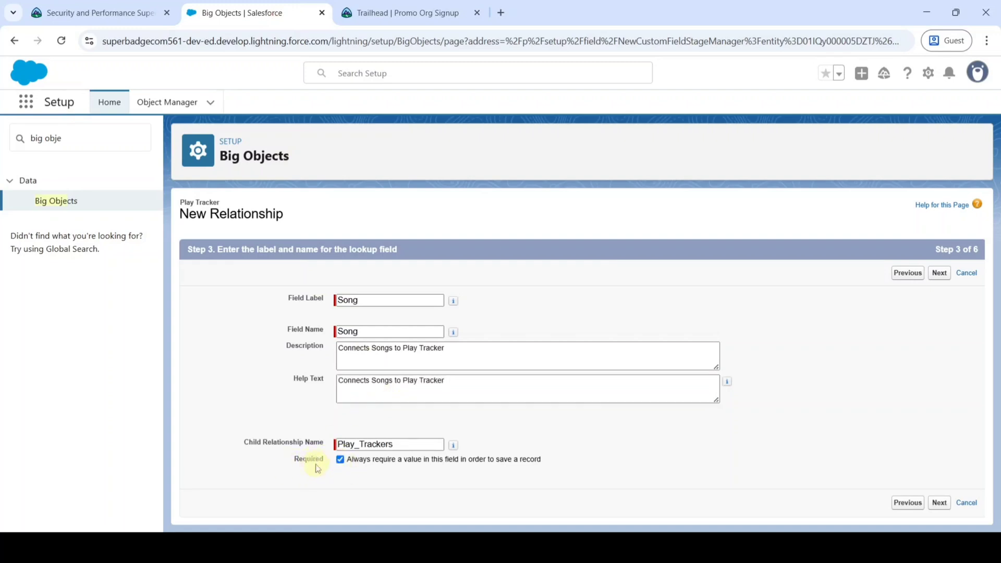
pyautogui.click(939, 274)
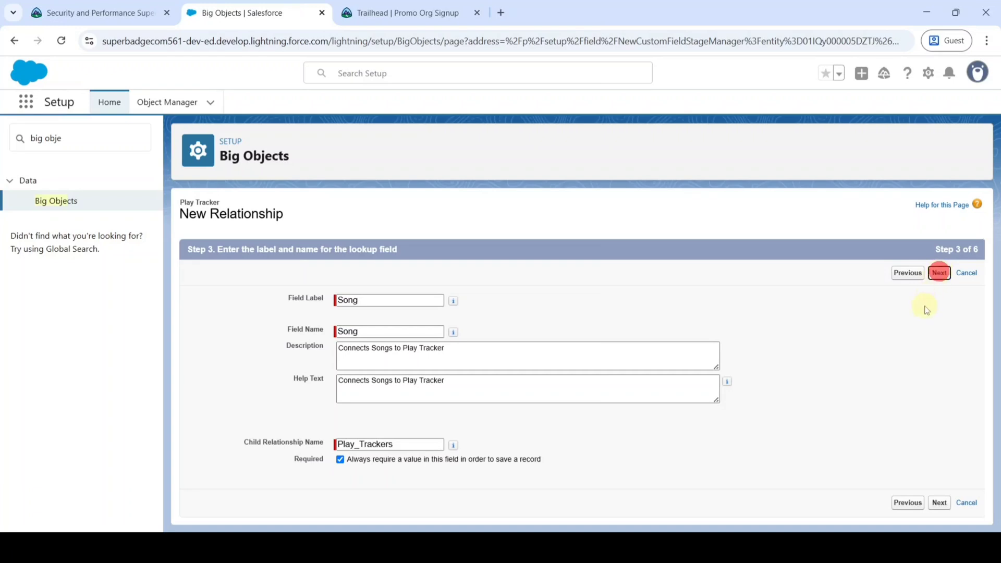
pyautogui.click(933, 275)
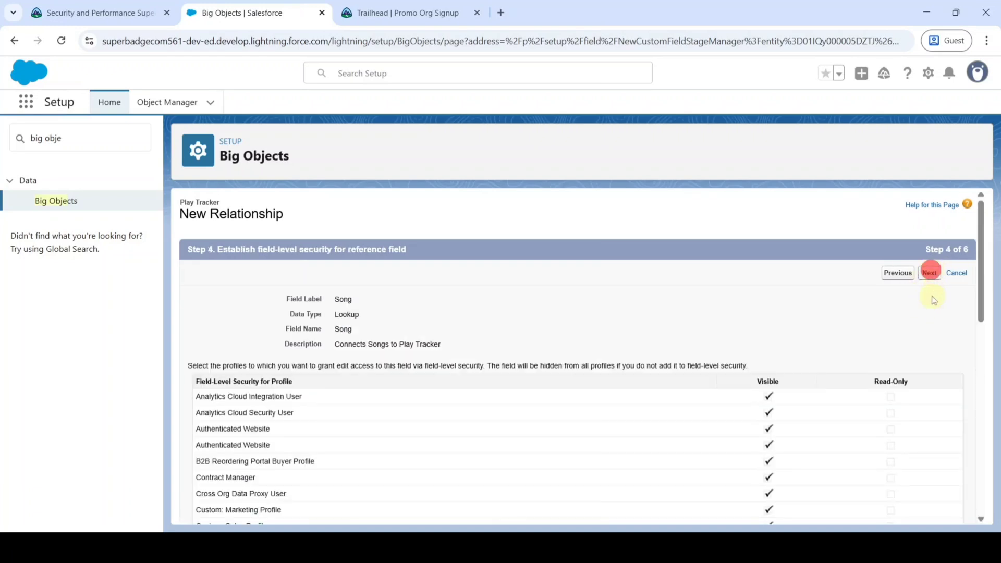
pyautogui.click(939, 272)
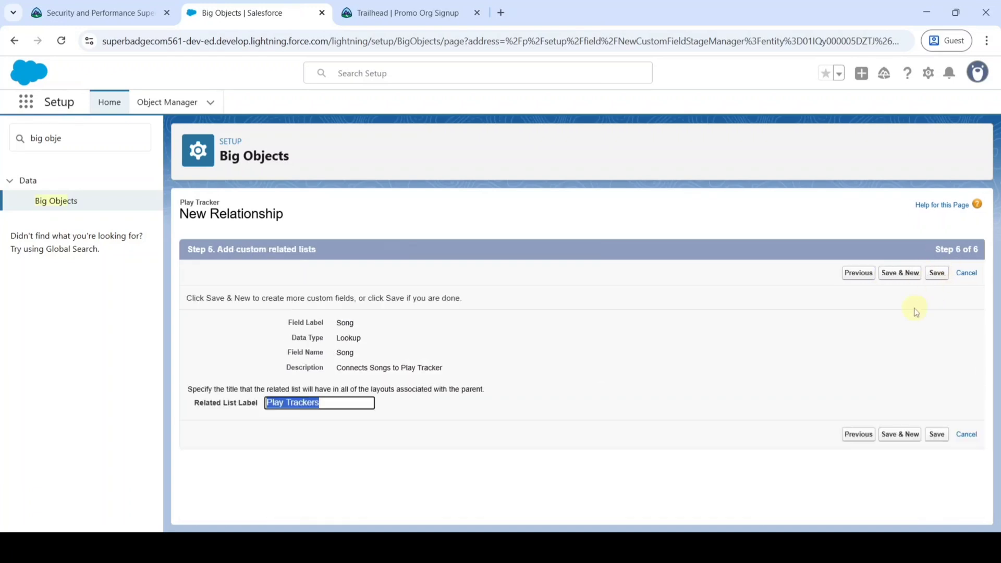
# Save the Song lookup with Save & New and copy the 'Number of Plays' label.
pyautogui.click(892, 282)
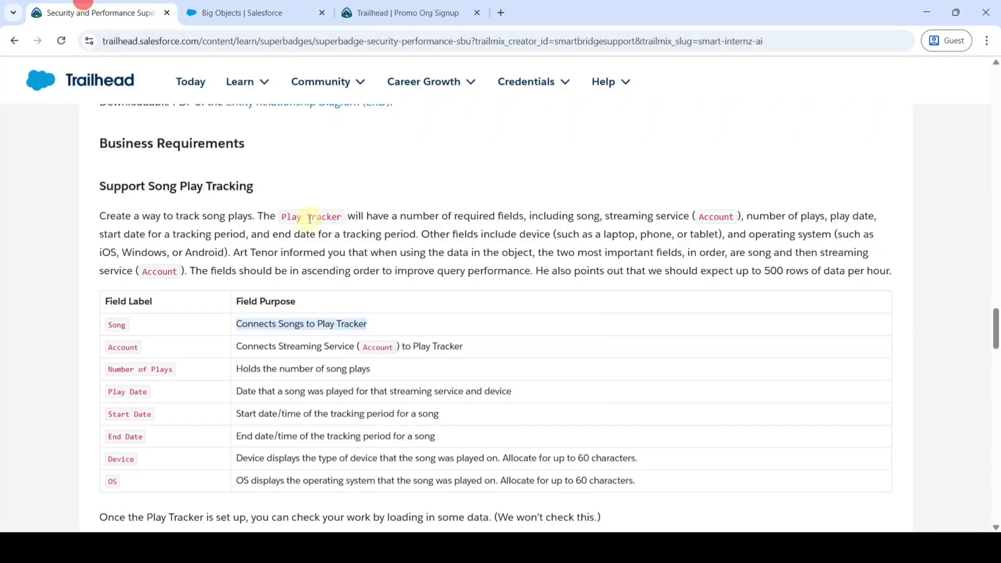
pyautogui.scroll(-1, 121, 299)
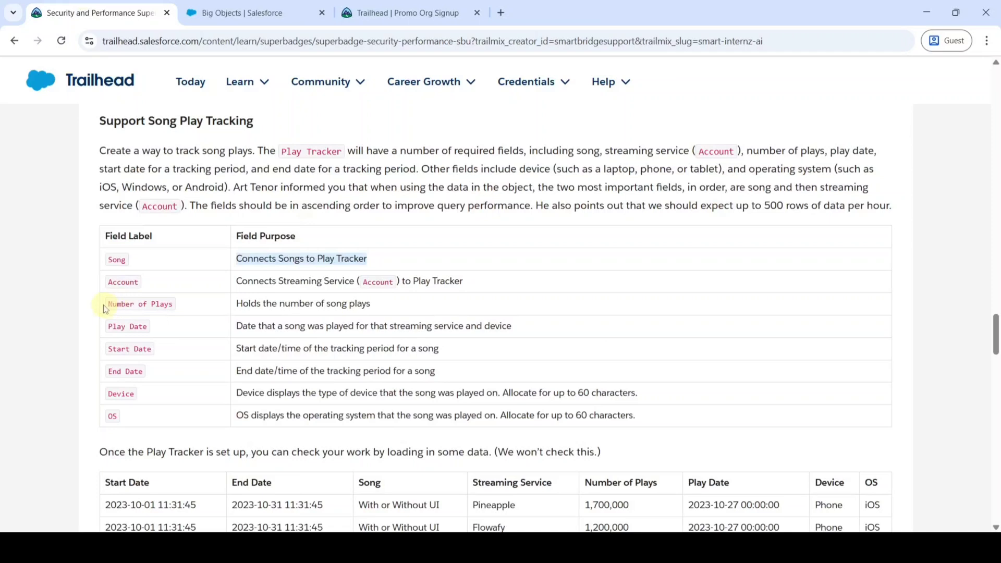
pyautogui.moveTo(106, 305); pyautogui.dragTo(173, 303)
pyautogui.hotkey('ctrl', 'c')
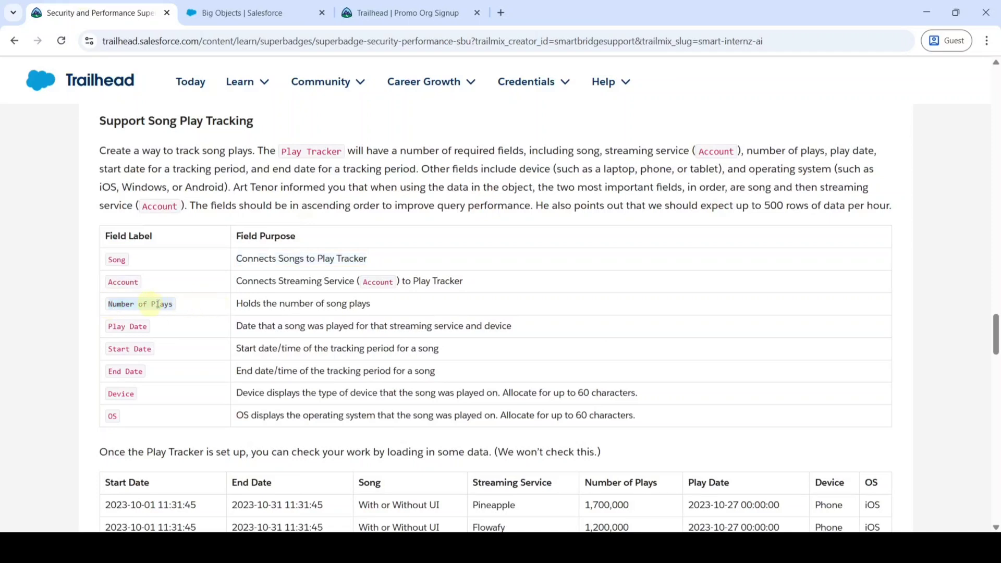
pyautogui.click(271, 10)
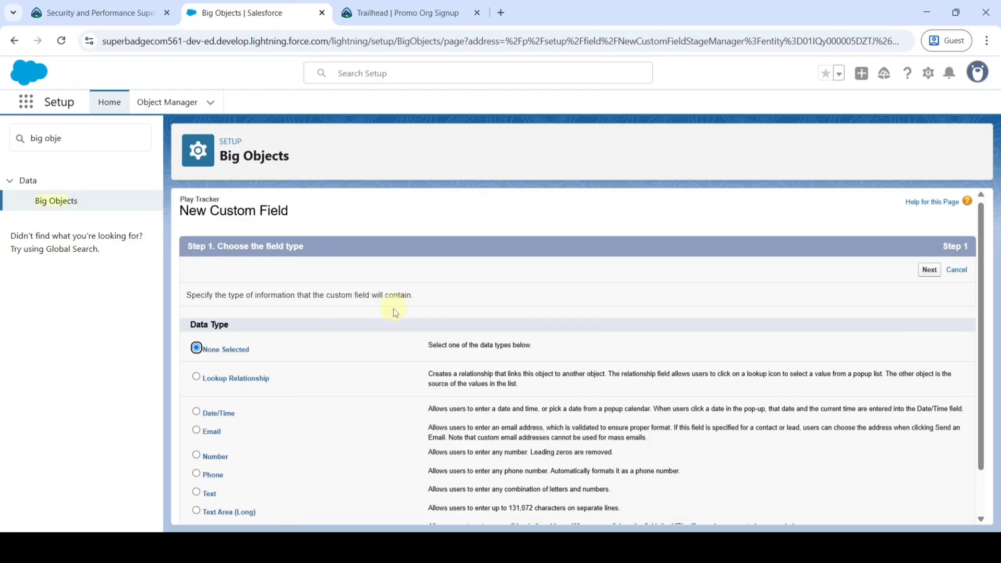
pyautogui.scroll(-2, 395, 312)
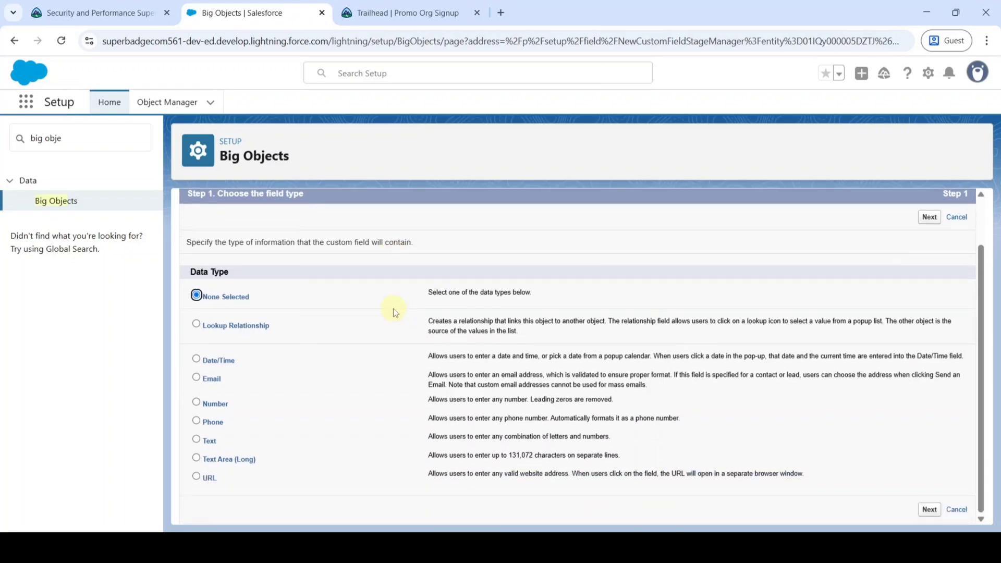
# Create a required Number field labelled 'Number of Plays'.
pyautogui.click(212, 408)
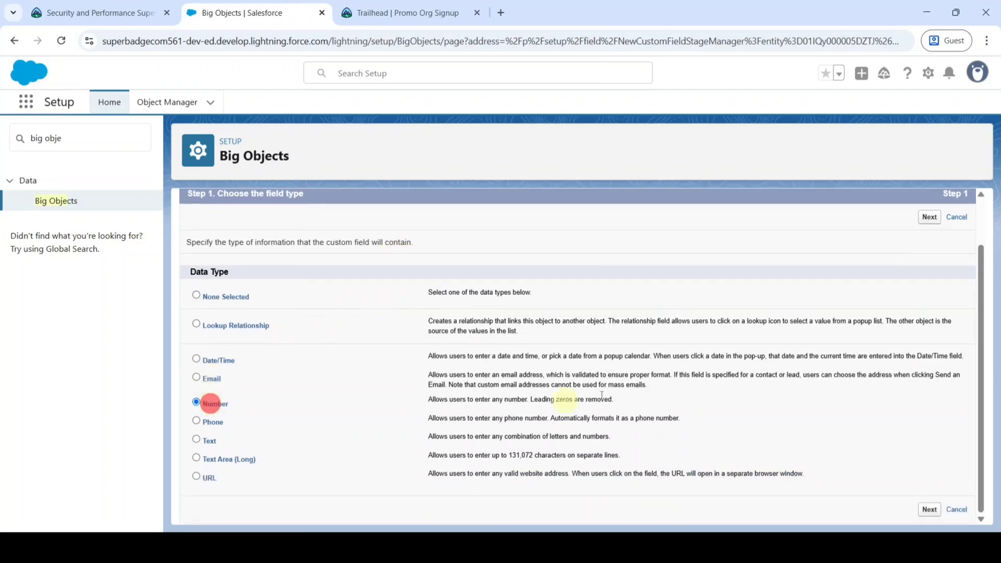
pyautogui.scroll(2, 875, 324)
pyautogui.click(926, 276)
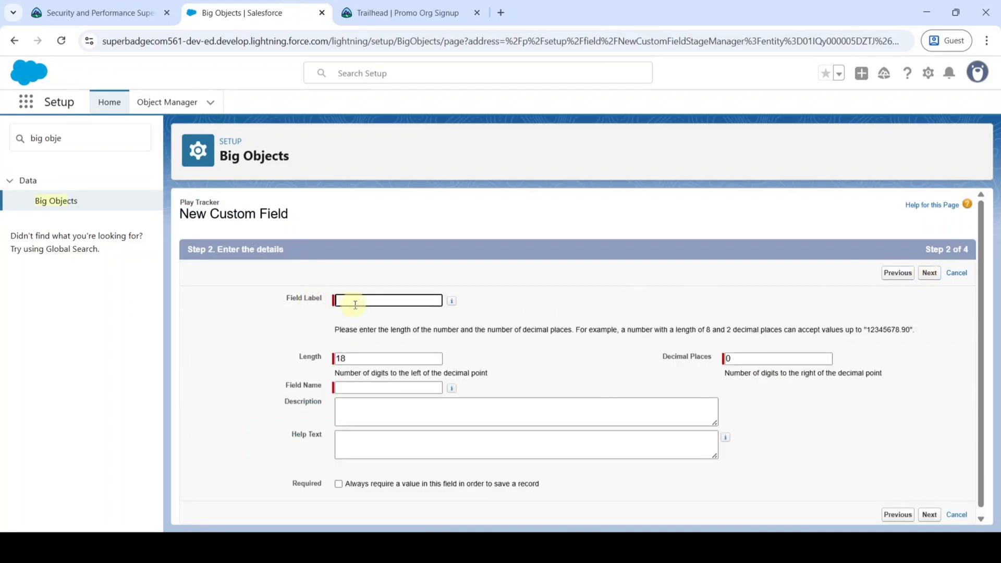
pyautogui.hotkey('ctrl', 'v')
pyautogui.click(524, 291)
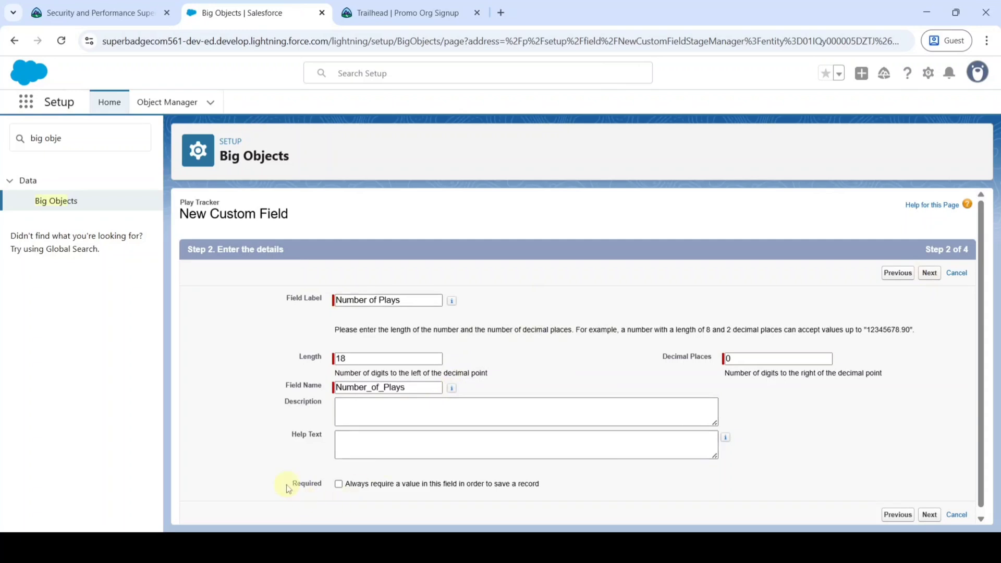
pyautogui.click(339, 485)
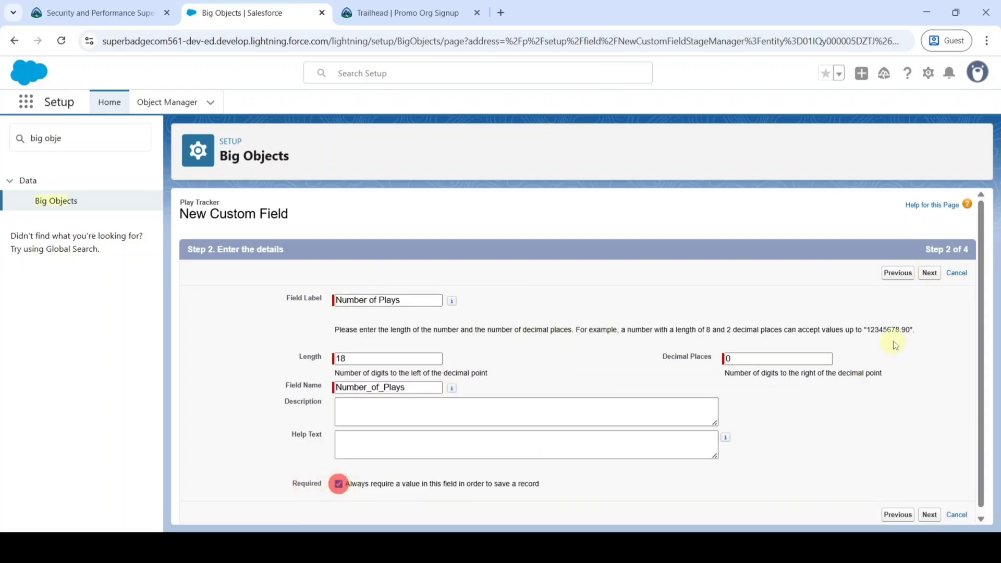
# Use the song-plays purpose sentence as description and help text, then save with Save & New.
pyautogui.click(71, 13)
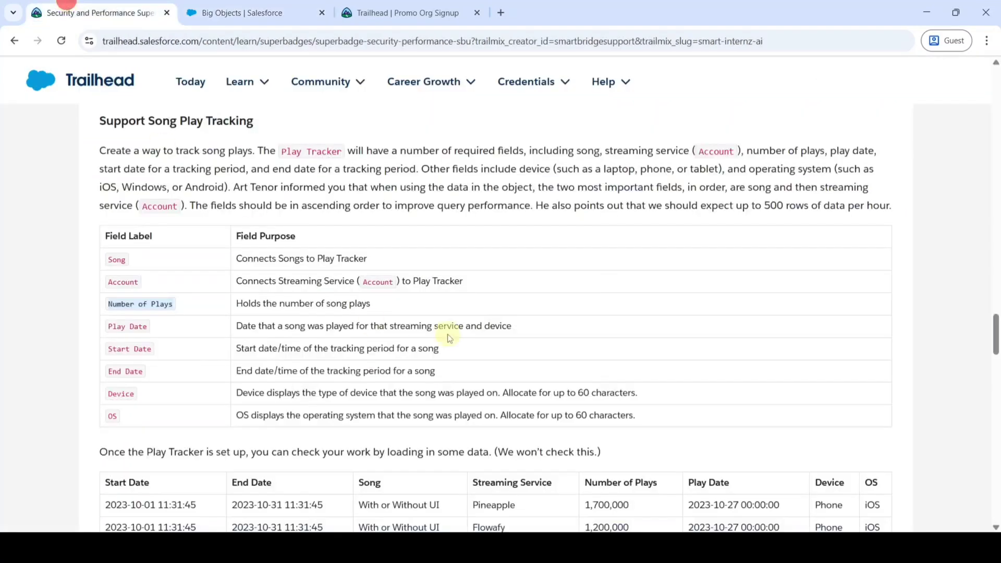
pyautogui.moveTo(238, 303); pyautogui.dragTo(441, 311)
pyautogui.hotkey('ctrl', 'c')
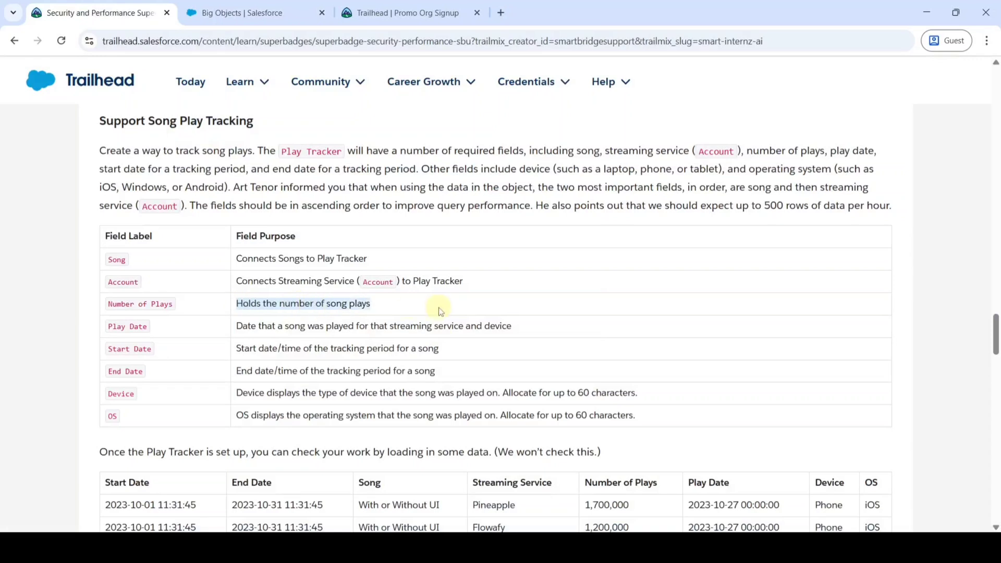
pyautogui.click(243, 13)
pyautogui.click(364, 411)
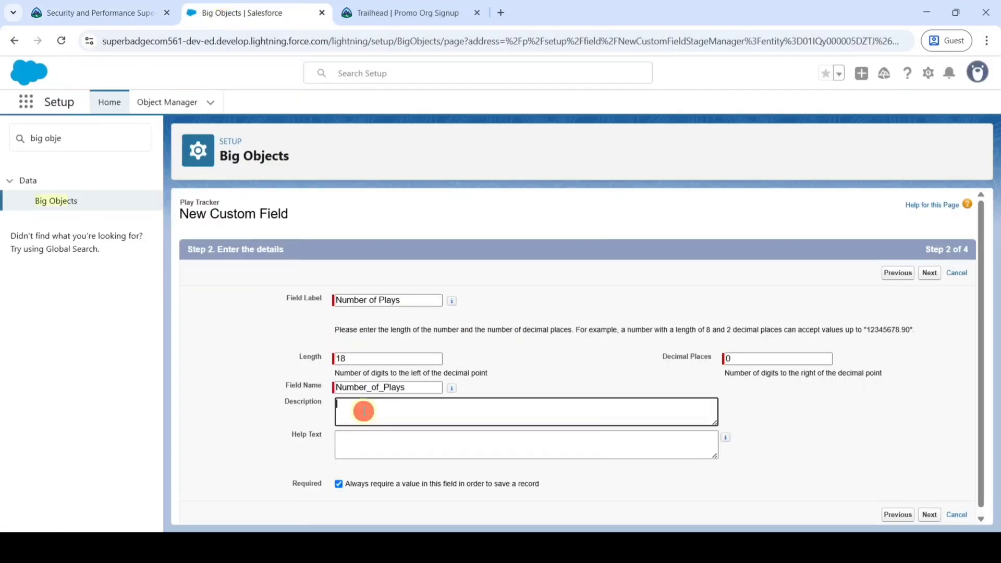
pyautogui.hotkey('ctrl', 'v')
pyautogui.click(376, 445)
pyautogui.hotkey('ctrl', 'v')
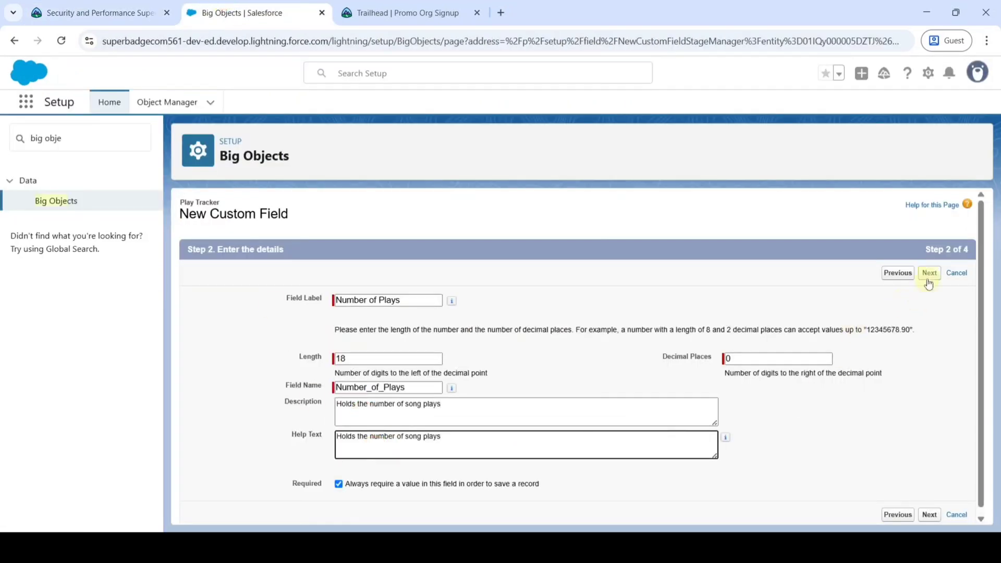
pyautogui.click(930, 274)
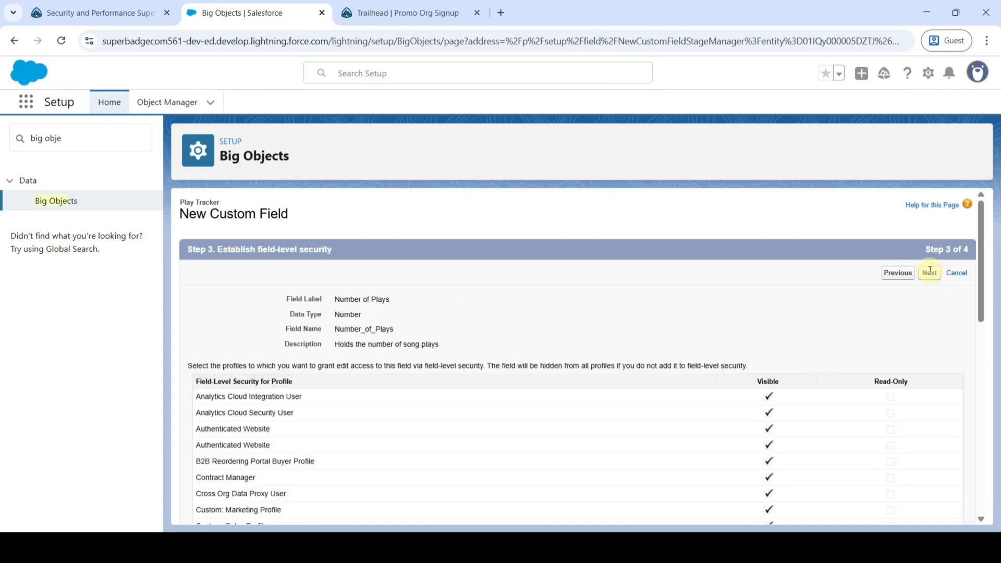
pyautogui.click(930, 274)
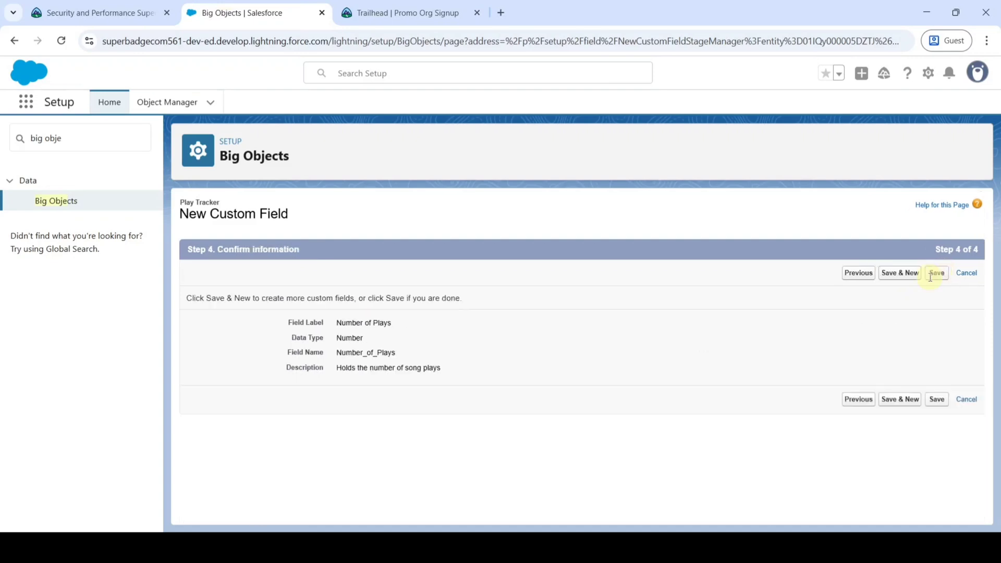
pyautogui.click(890, 273)
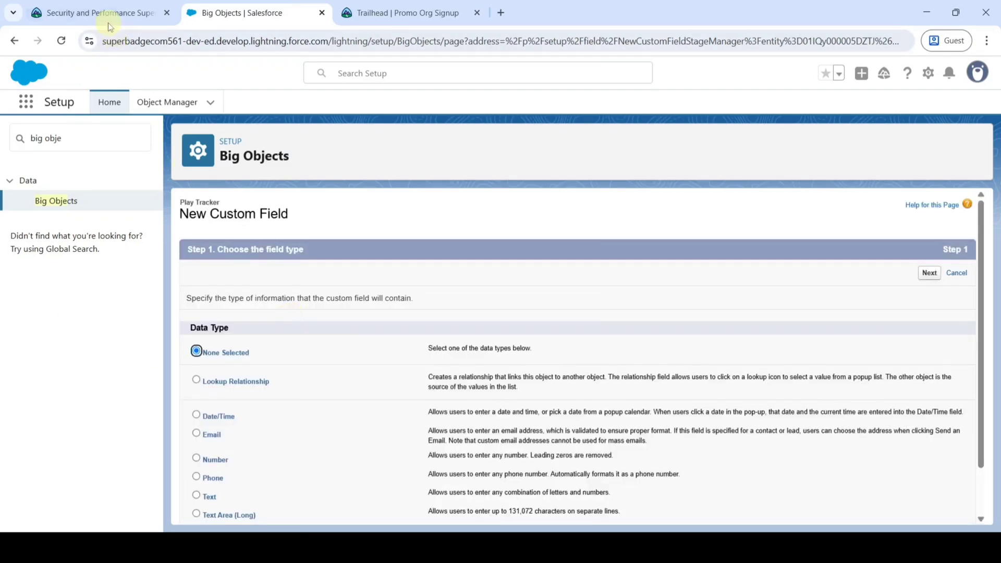
# Label the new Date/Time field 'Play Date' and fill in its field name.
pyautogui.click(108, 22)
pyautogui.scroll(-1, 262, 276)
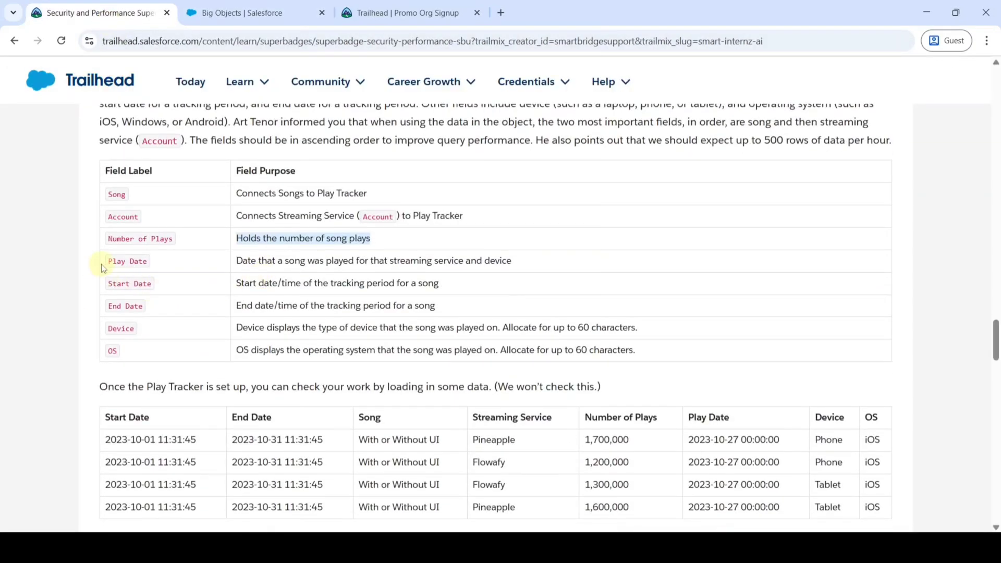
pyautogui.moveTo(107, 265); pyautogui.dragTo(224, 272)
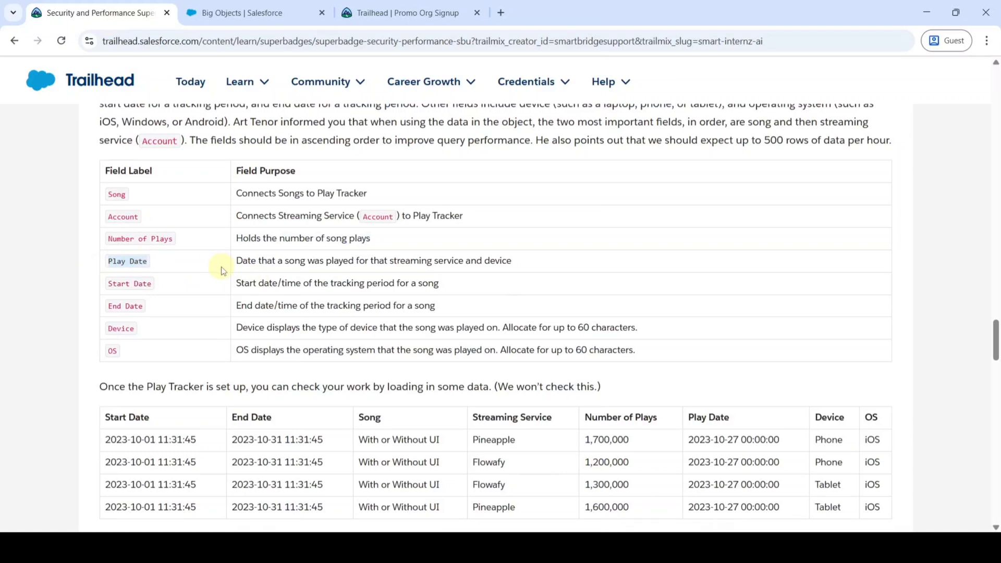
pyautogui.click(255, 12)
pyautogui.scroll(-2, 402, 269)
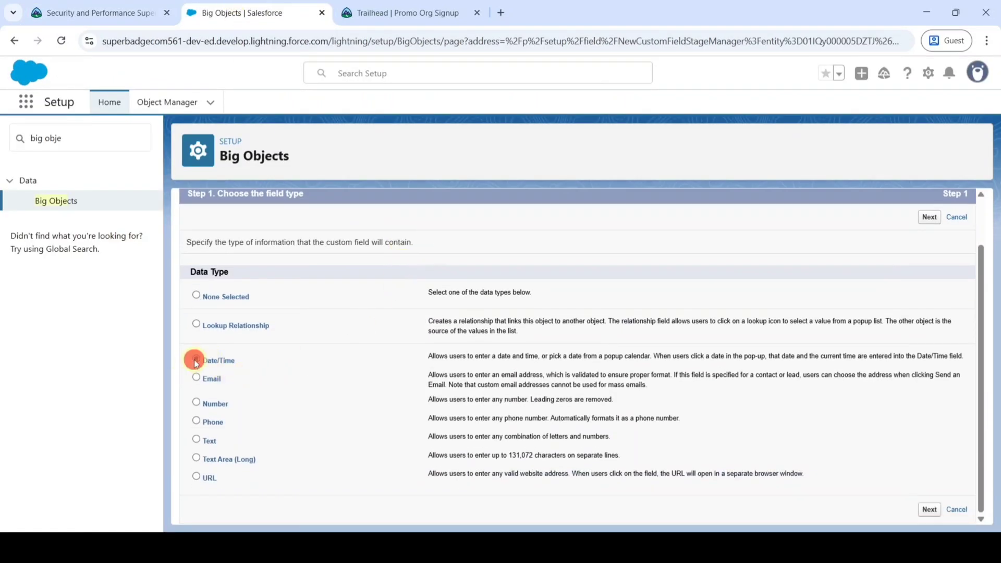
pyautogui.click(930, 217)
pyautogui.write('Play Date')
pyautogui.click(595, 312)
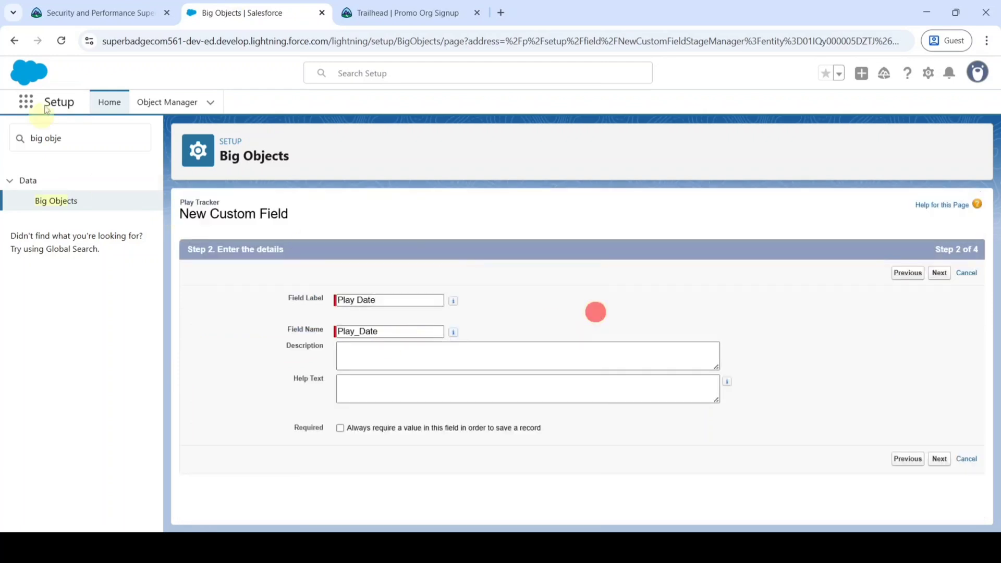
# Use the Play Date purpose as description and help text, make it required, and save.
pyautogui.click(67, 10)
pyautogui.moveTo(234, 260); pyautogui.dragTo(535, 272)
pyautogui.hotkey('ctrl', 'c')
pyautogui.click(232, 12)
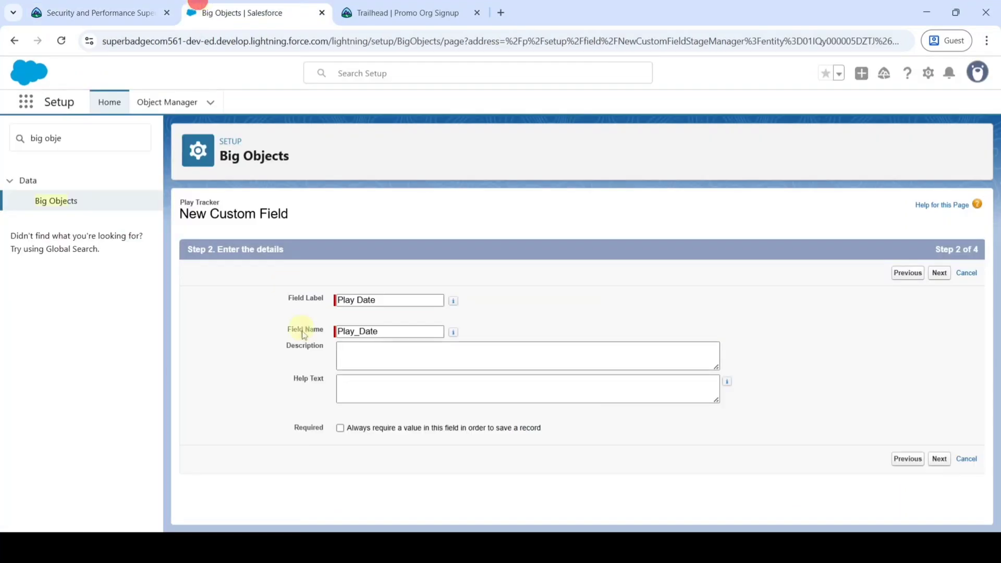
pyautogui.click(383, 352)
pyautogui.hotkey('ctrl', 'v')
pyautogui.click(398, 390)
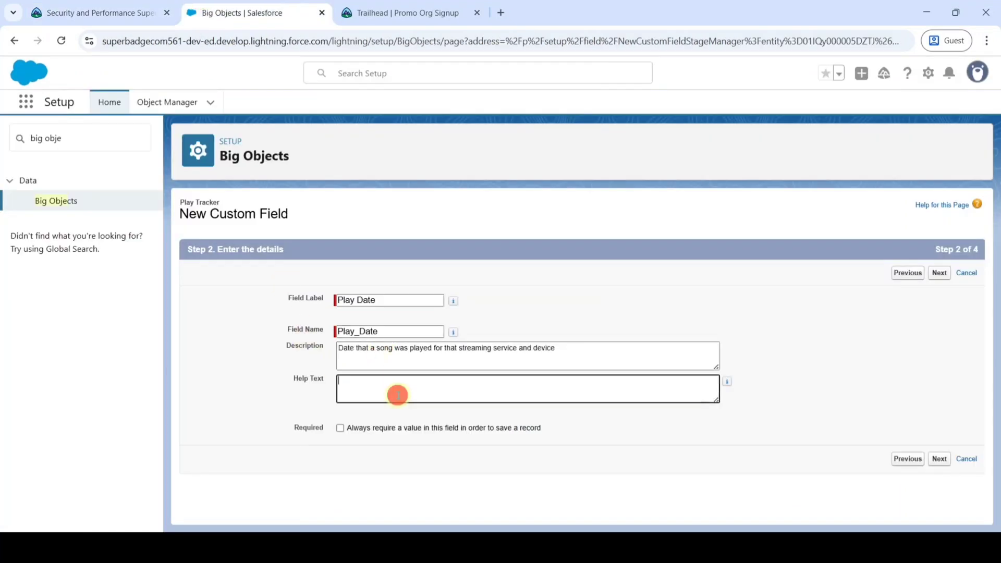
pyautogui.hotkey('ctrl', 'v')
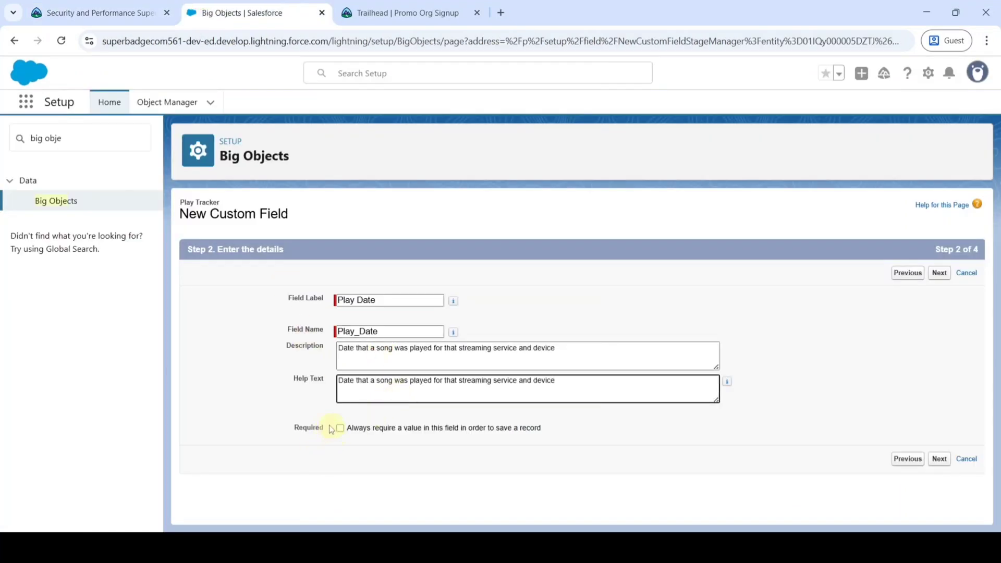
pyautogui.click(341, 429)
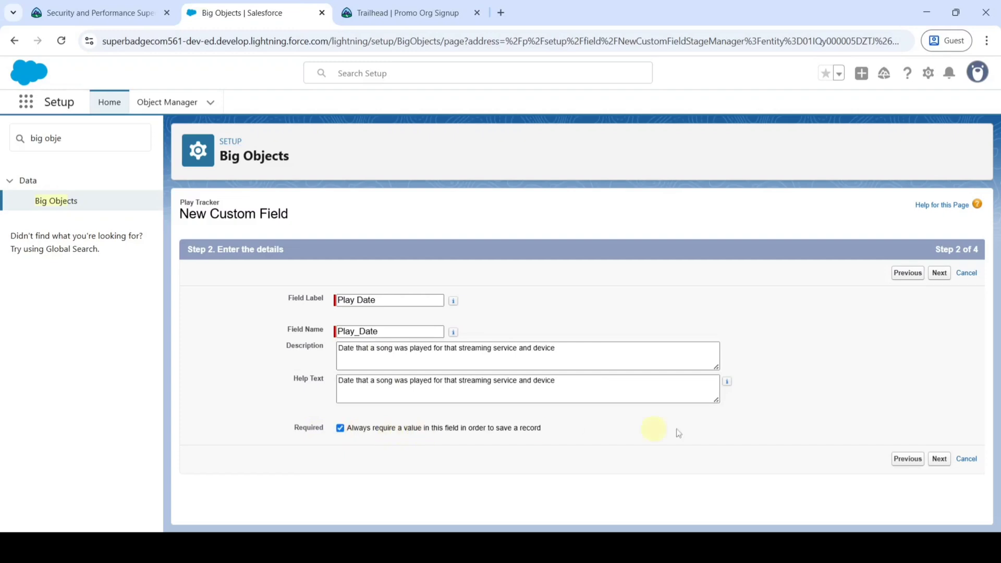
pyautogui.click(940, 275)
pyautogui.click(928, 281)
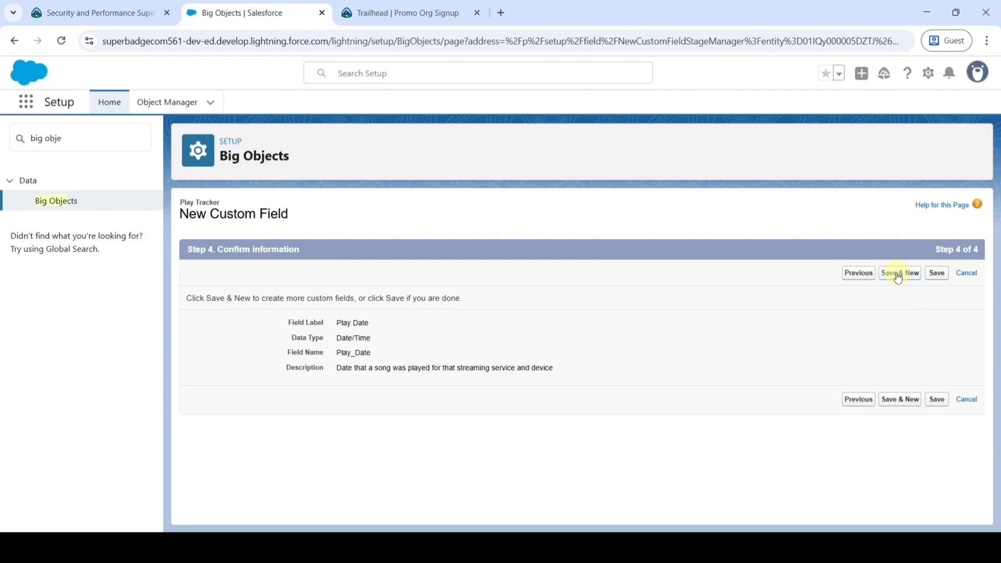
pyautogui.click(898, 274)
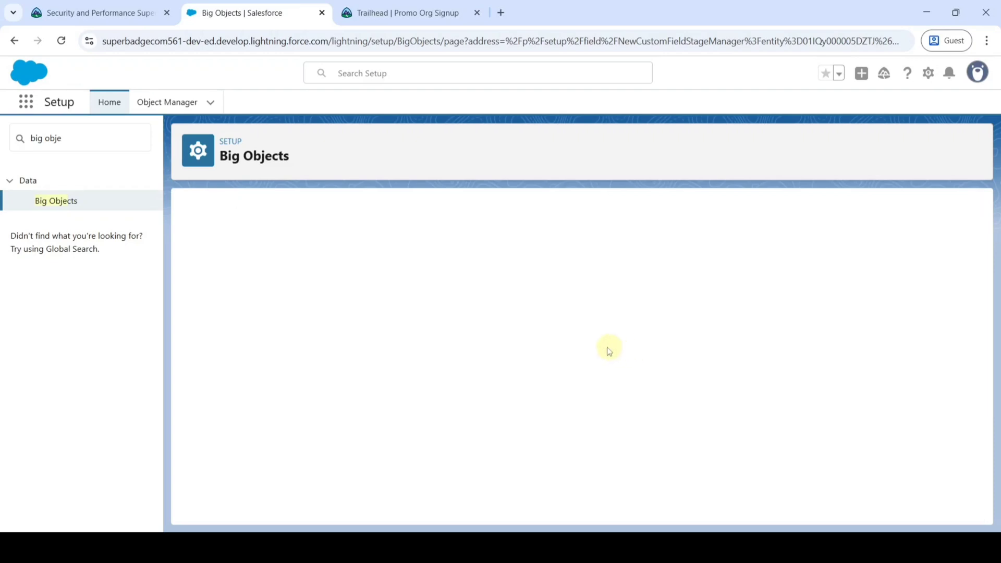
# Label the new Date/Time field 'Start Date' and fill in its field name.
pyautogui.click(93, 13)
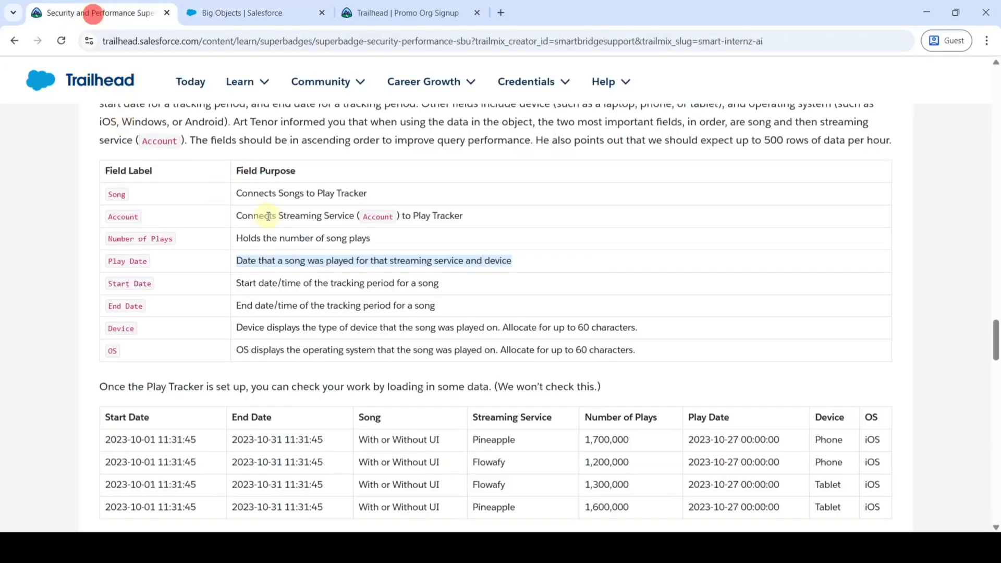
pyautogui.scroll(-1, 269, 216)
pyautogui.moveTo(105, 219); pyautogui.dragTo(184, 222)
pyautogui.hotkey('ctrl', 'c')
pyautogui.click(286, 5)
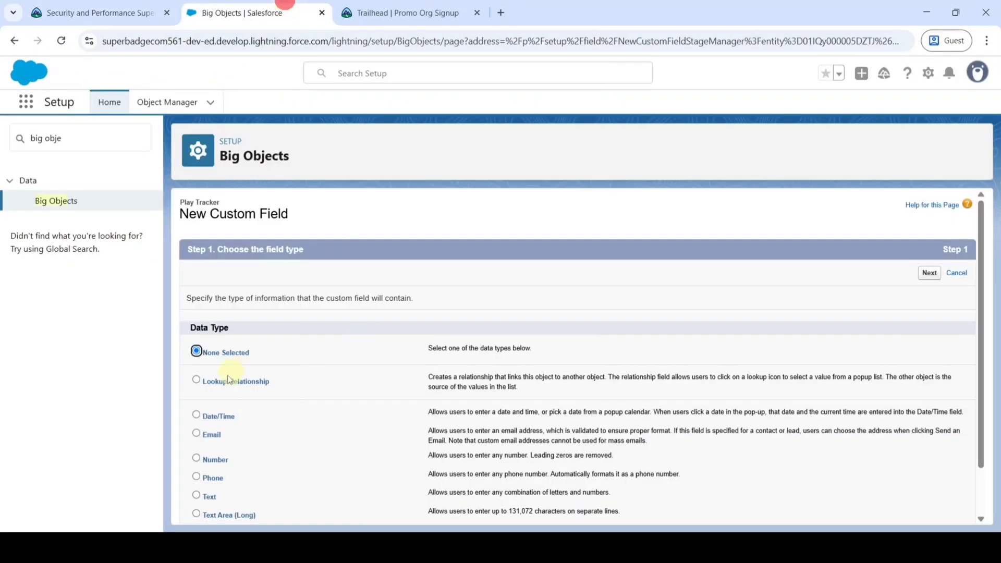
pyautogui.scroll(-1, 228, 380)
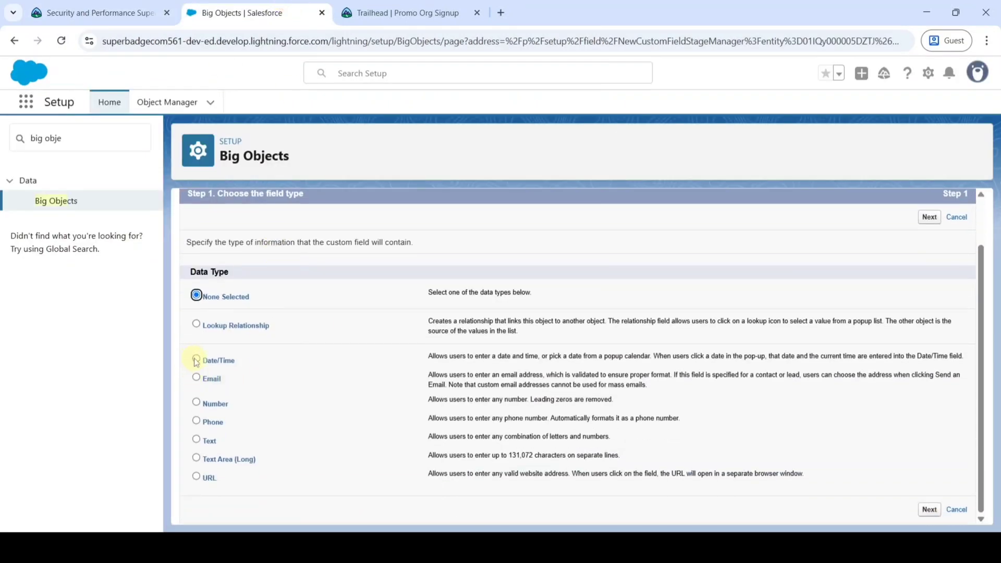
pyautogui.scroll(1, 483, 352)
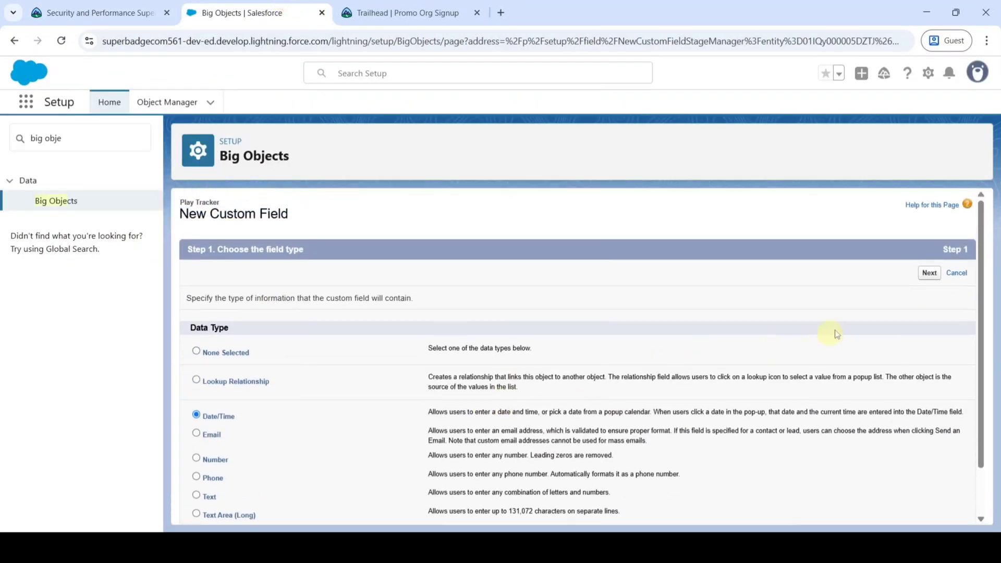
pyautogui.click(928, 273)
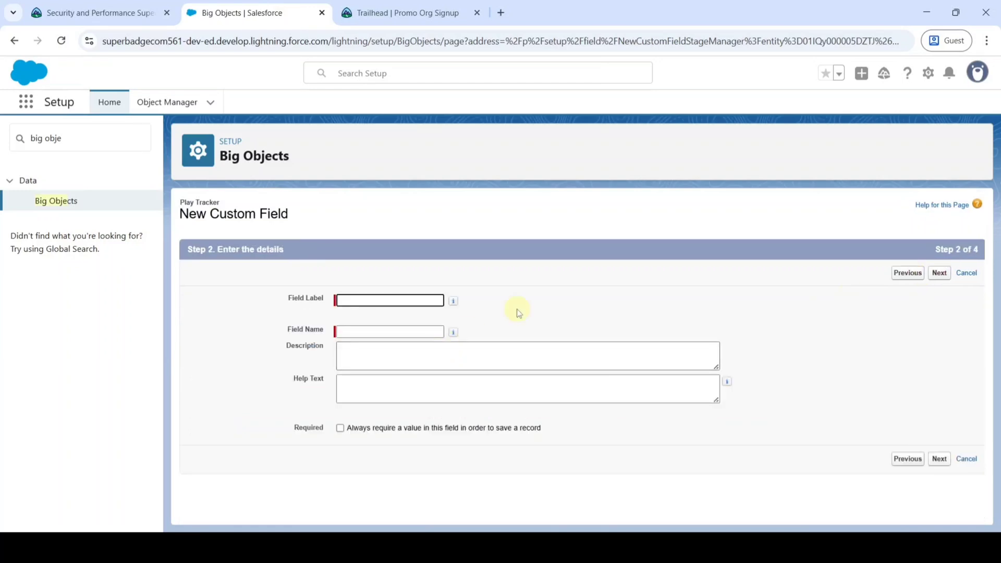
pyautogui.hotkey('ctrl', 'v')
pyautogui.click(528, 303)
# Use the tracking-period start purpose as description and help text, require it, and save.
pyautogui.click(99, 12)
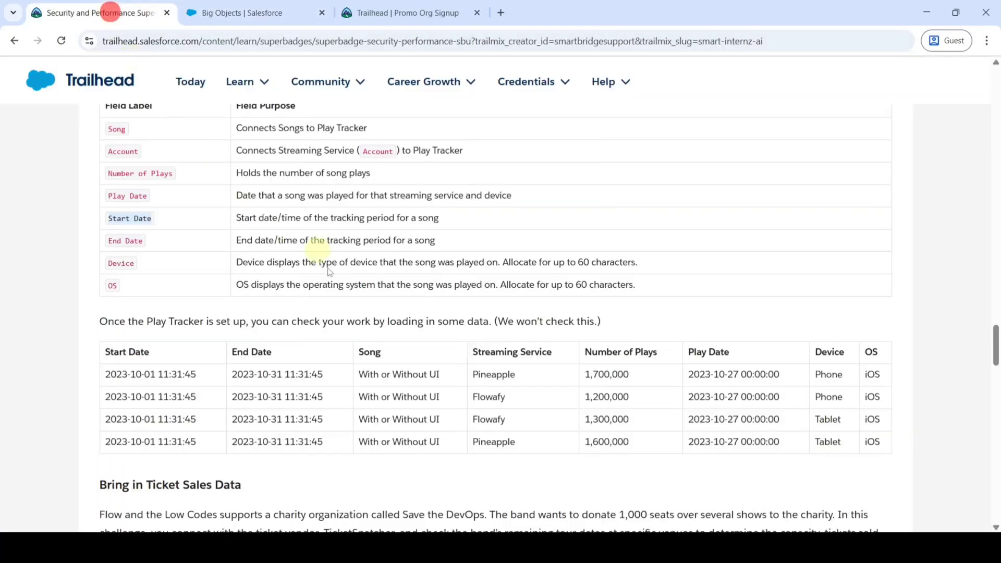
pyautogui.scroll(1, 238, 293)
pyautogui.moveTo(236, 286); pyautogui.dragTo(447, 288)
pyautogui.hotkey('ctrl', 'c')
pyautogui.click(251, 12)
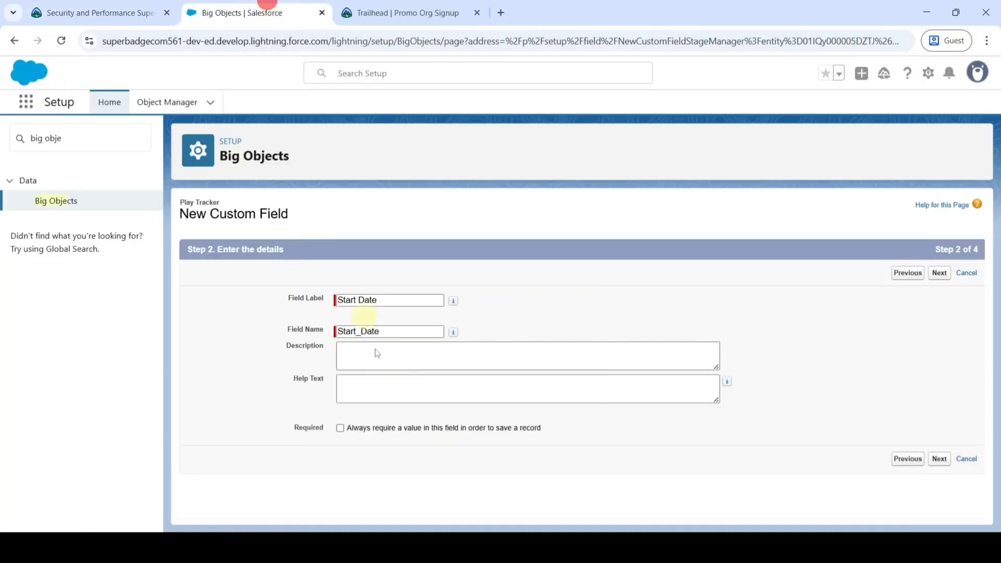
pyautogui.click(384, 360)
pyautogui.hotkey('ctrl', 'v')
pyautogui.click(389, 390)
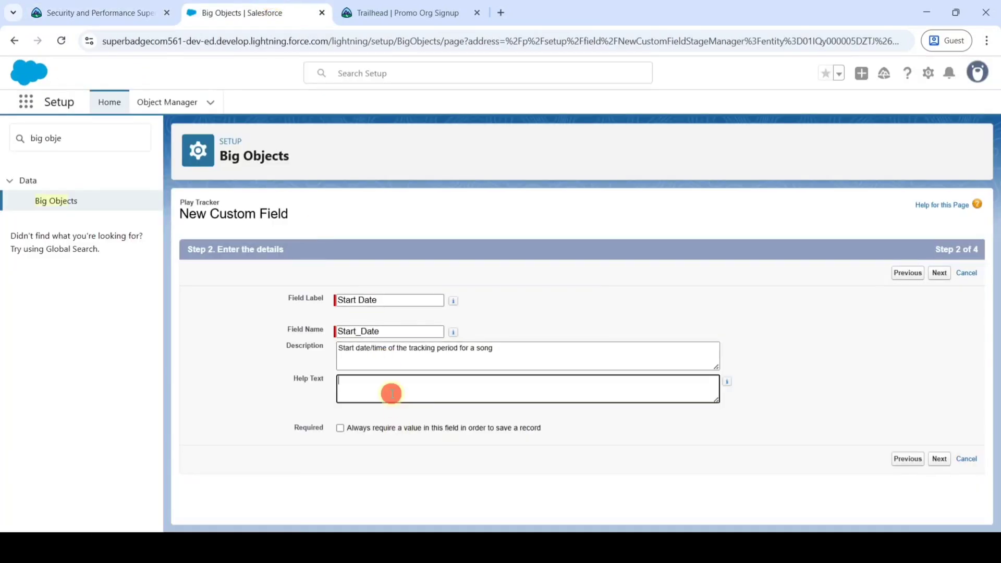
pyautogui.hotkey('ctrl', 'v')
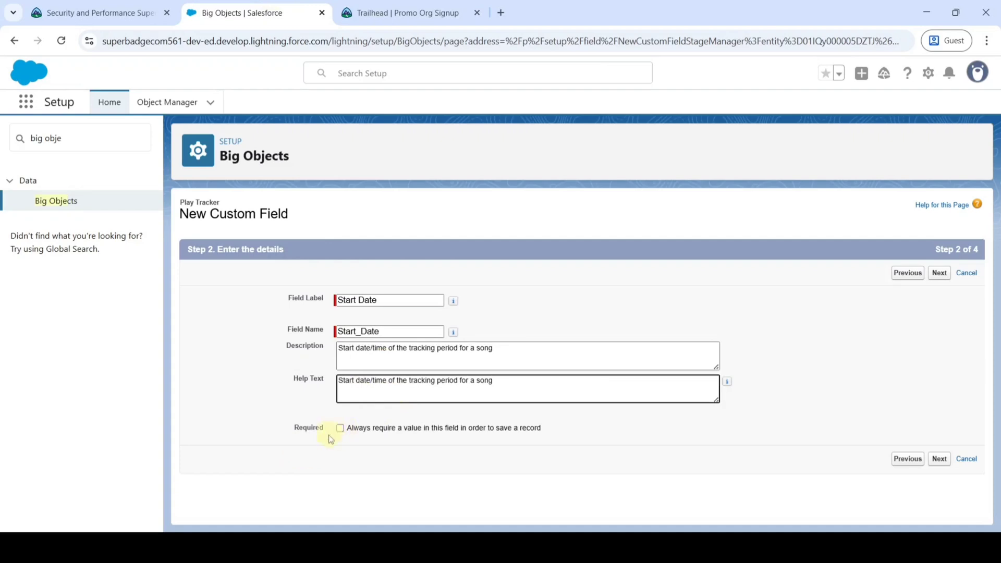
pyautogui.click(341, 429)
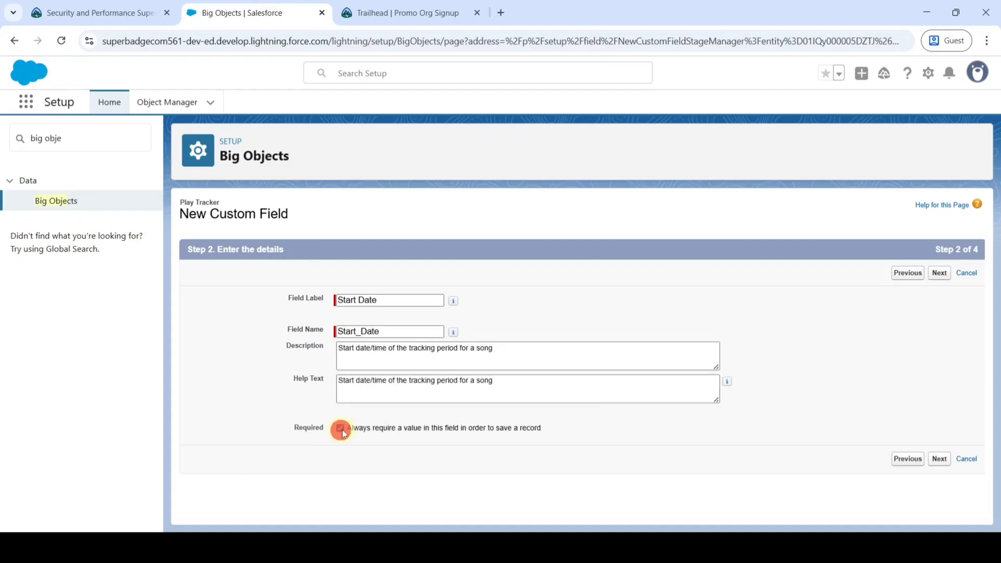
pyautogui.click(939, 276)
pyautogui.click(938, 274)
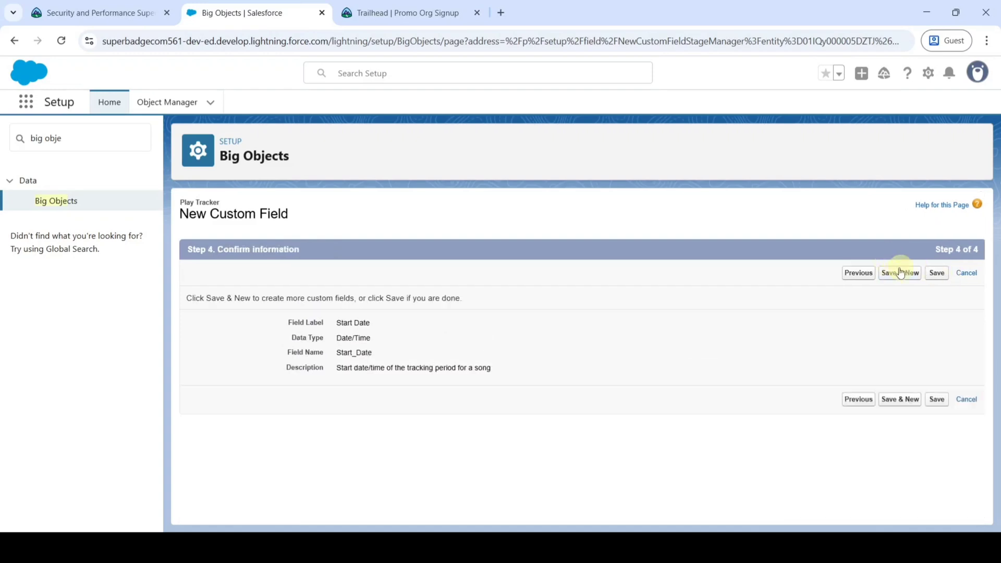
pyautogui.click(896, 275)
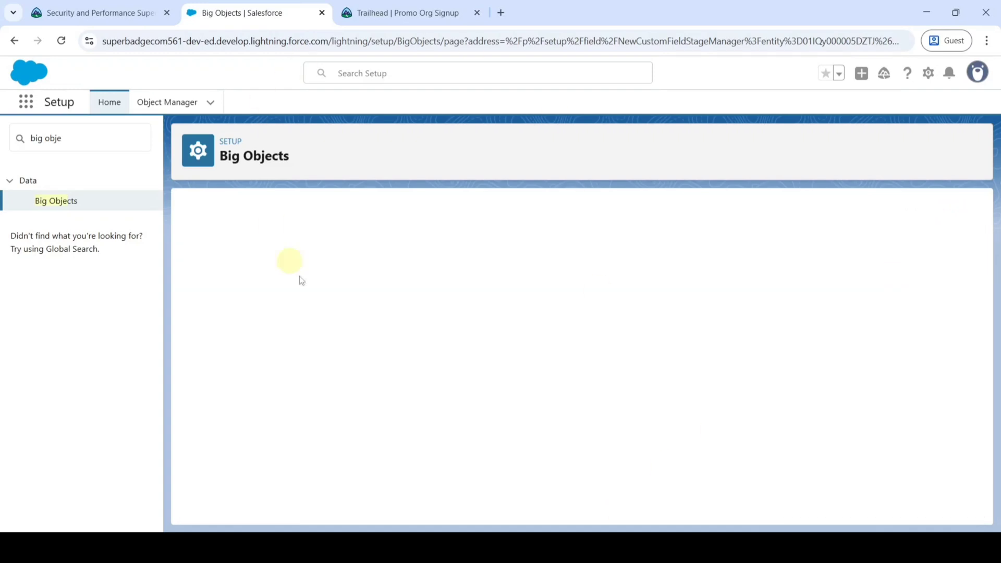
# Label the new Date/Time field 'End Date' and fill in its field name.
pyautogui.hotkey('ctrl', 'shift', 'Tab')
pyautogui.scroll(-1, 264, 240)
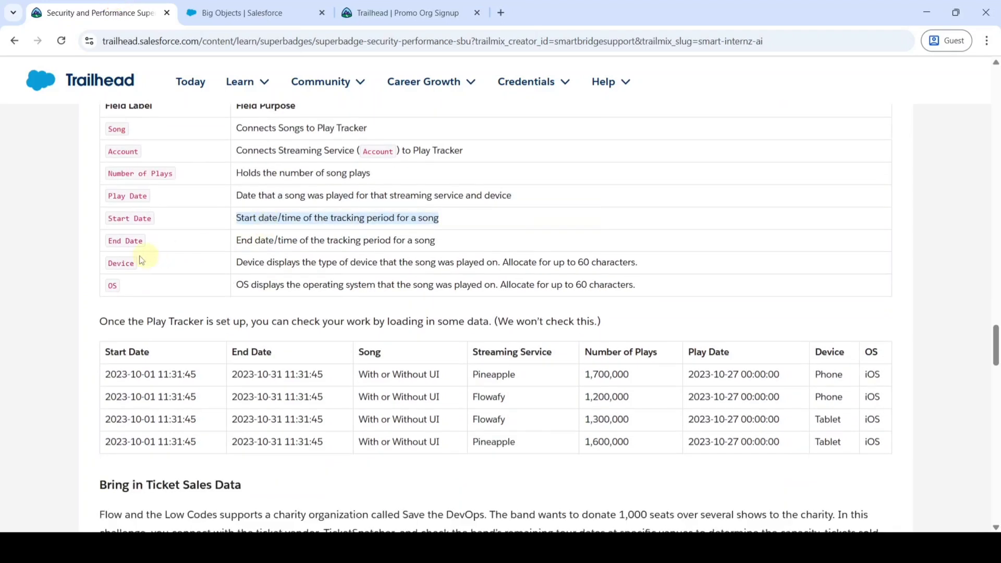
pyautogui.click(110, 245)
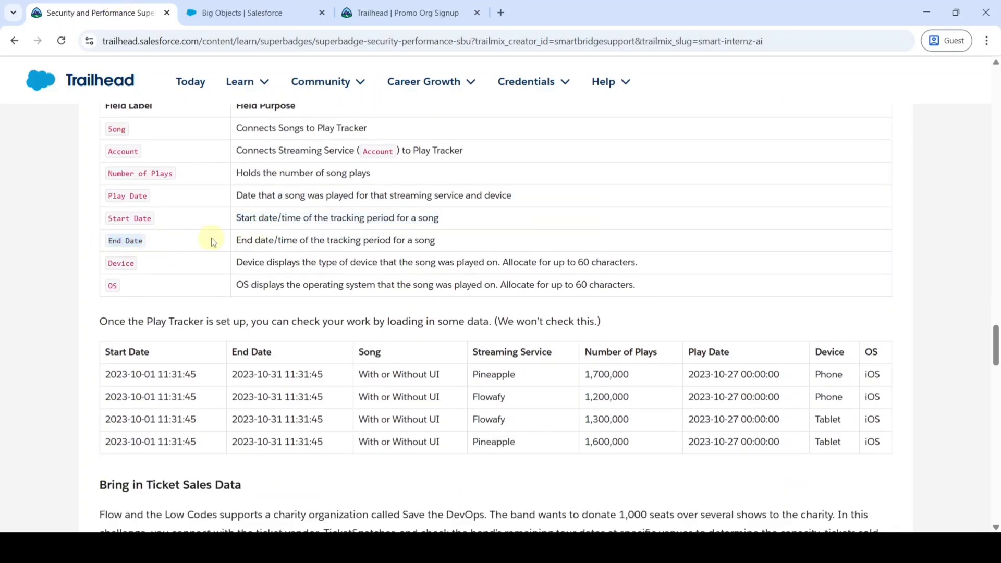
pyautogui.click(227, 7)
pyautogui.scroll(-2, 221, 370)
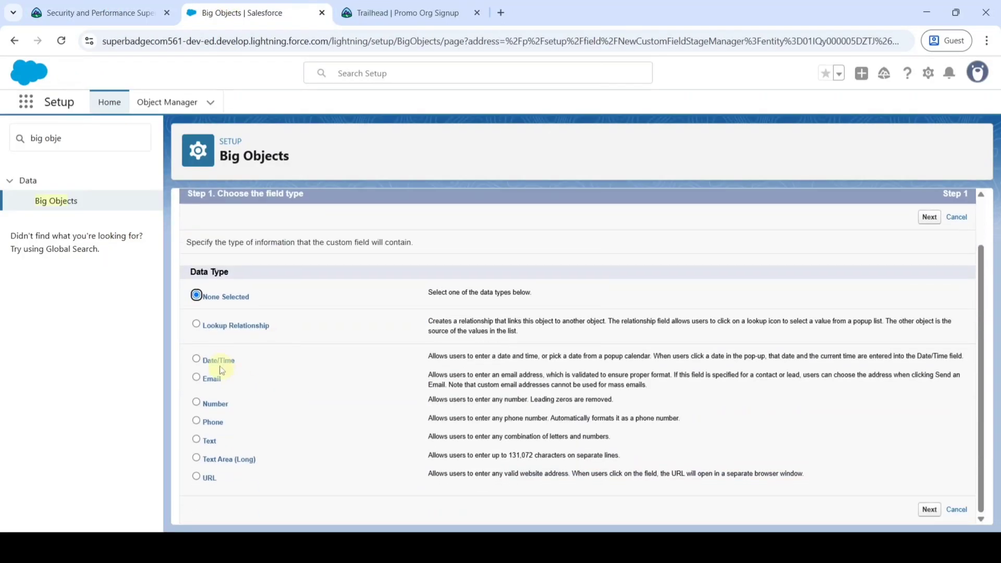
pyautogui.scroll(2, 420, 384)
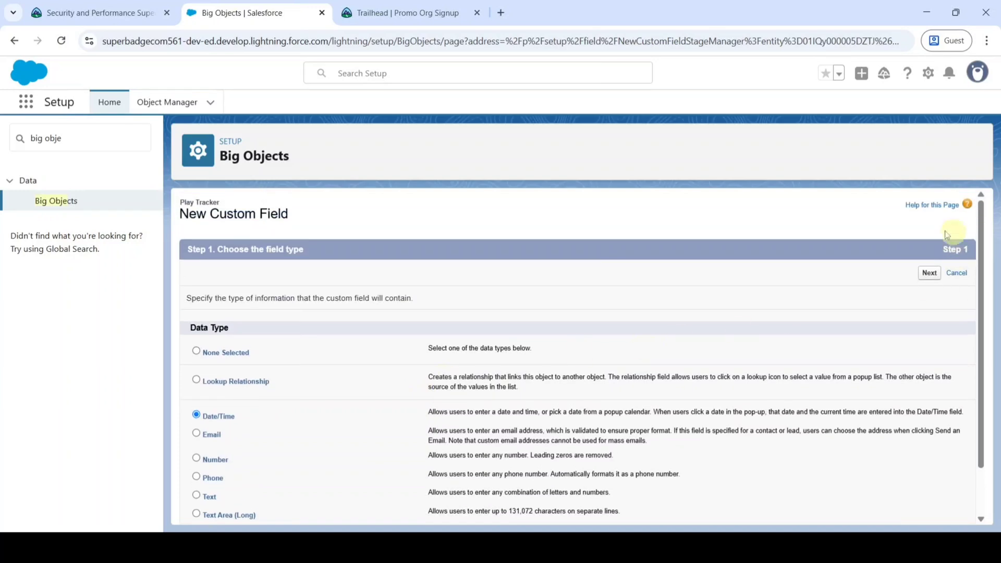
pyautogui.click(920, 276)
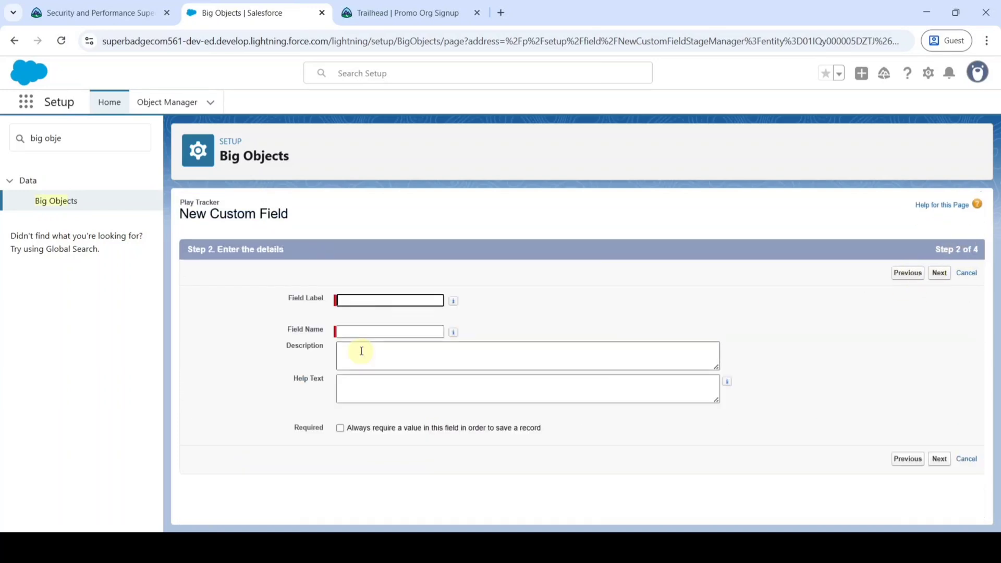
pyautogui.write('End Date')
pyautogui.click(529, 308)
# Use the tracking-period end purpose as description and help text, require it, and save.
pyautogui.click(119, 7)
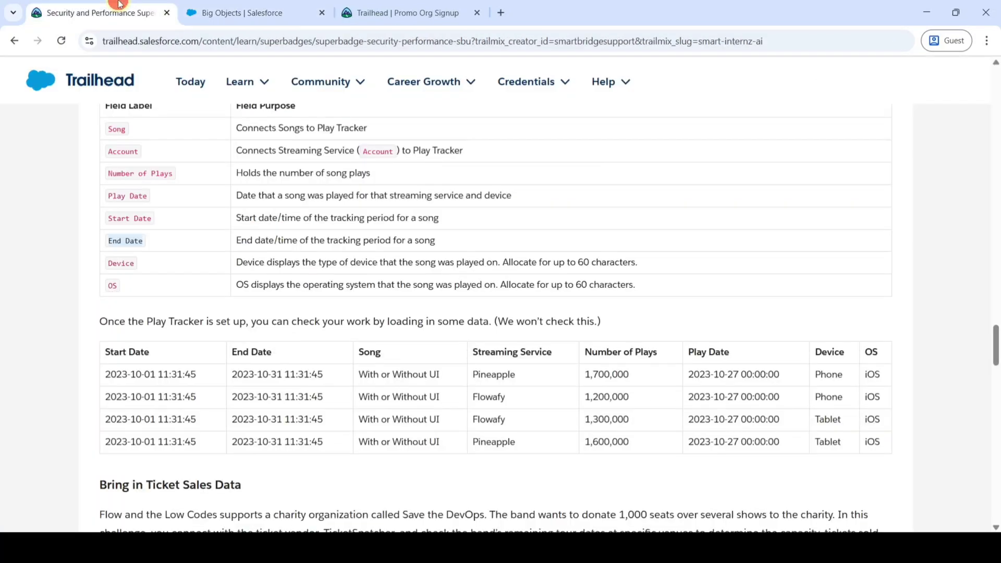
pyautogui.moveTo(236, 242); pyautogui.dragTo(467, 240)
pyautogui.hotkey('ctrl', 'c')
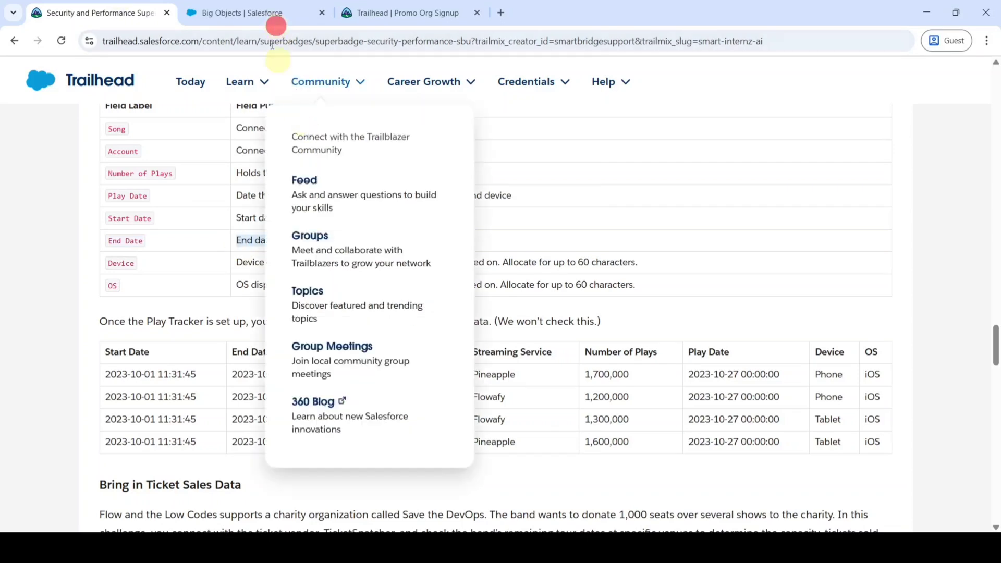
pyautogui.click(259, 13)
pyautogui.click(399, 363)
pyautogui.hotkey('ctrl', 'v')
pyautogui.click(398, 383)
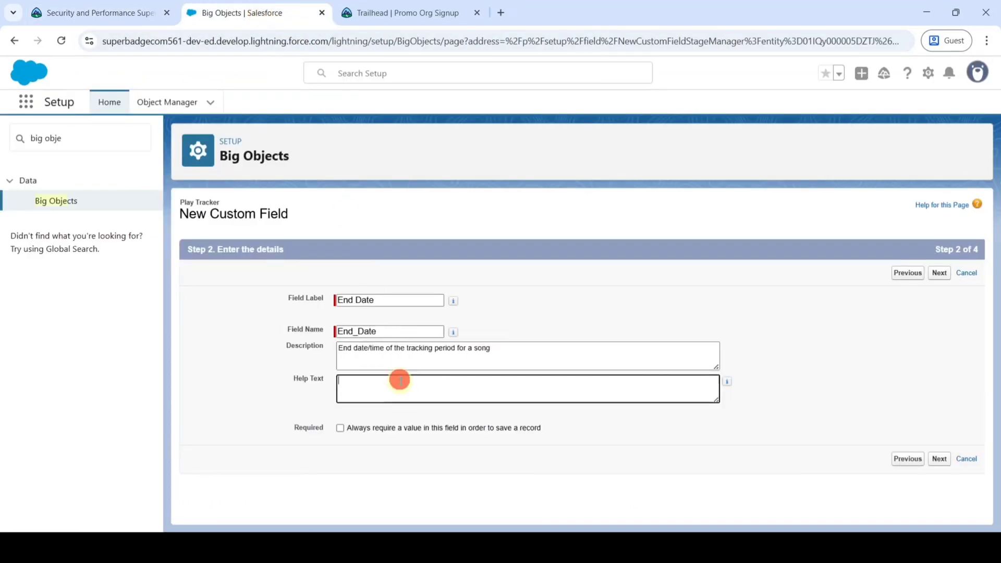
pyautogui.hotkey('ctrl', 'v')
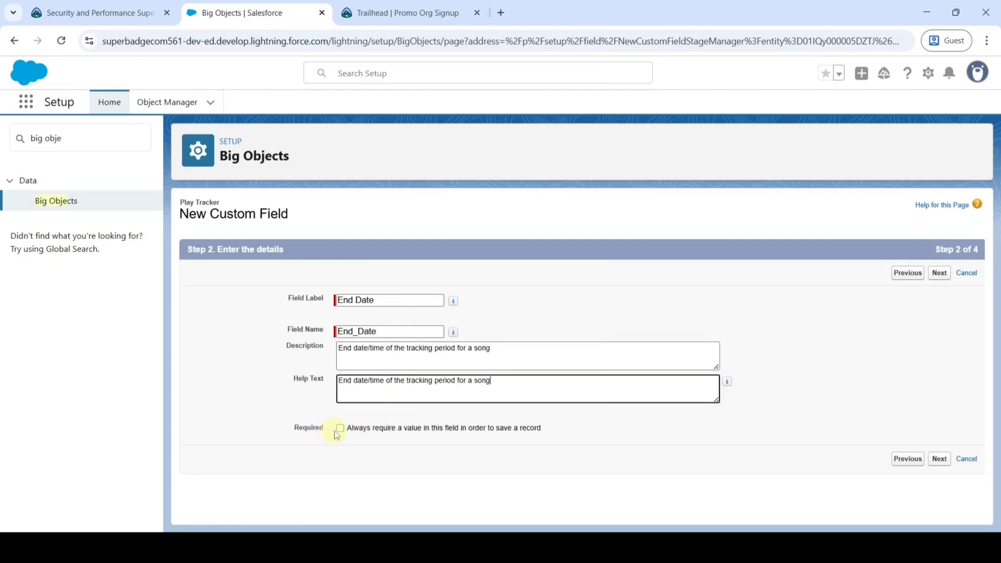
pyautogui.click(338, 431)
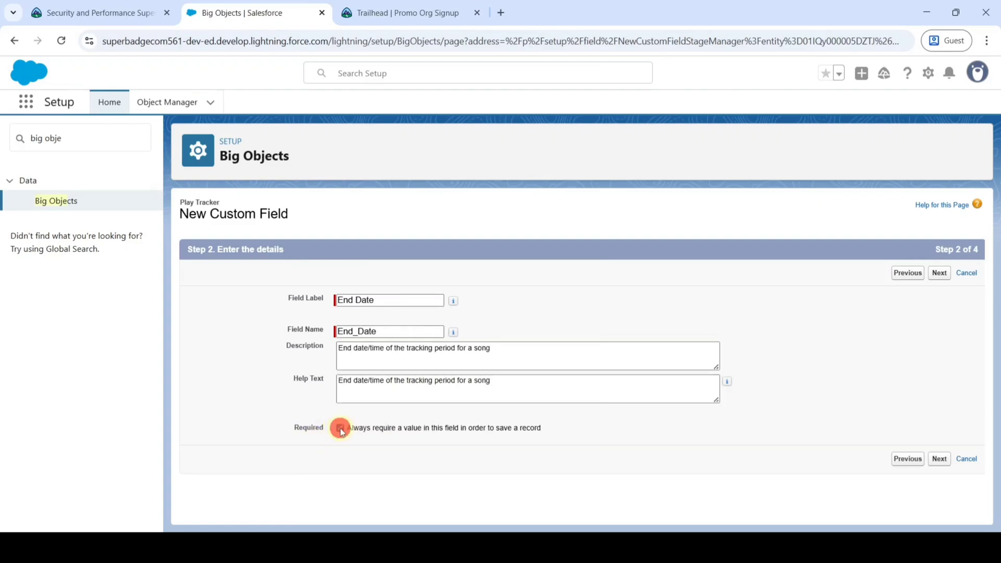
pyautogui.click(942, 275)
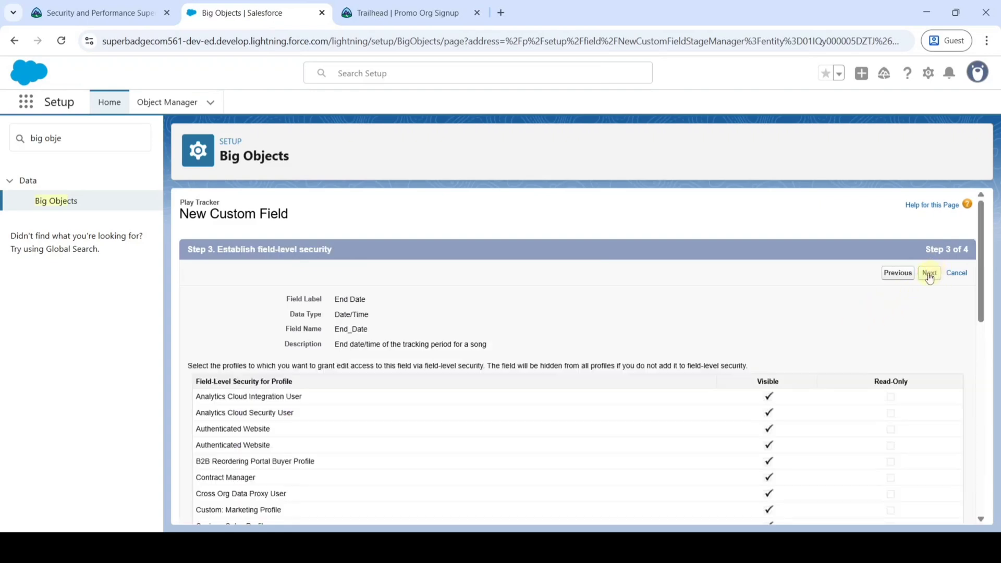
pyautogui.click(929, 276)
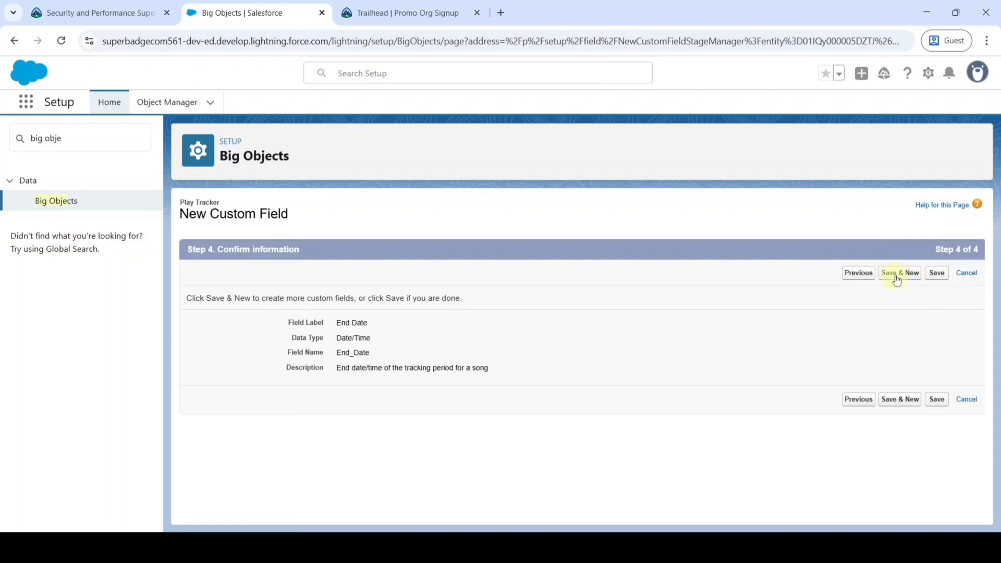
pyautogui.click(893, 278)
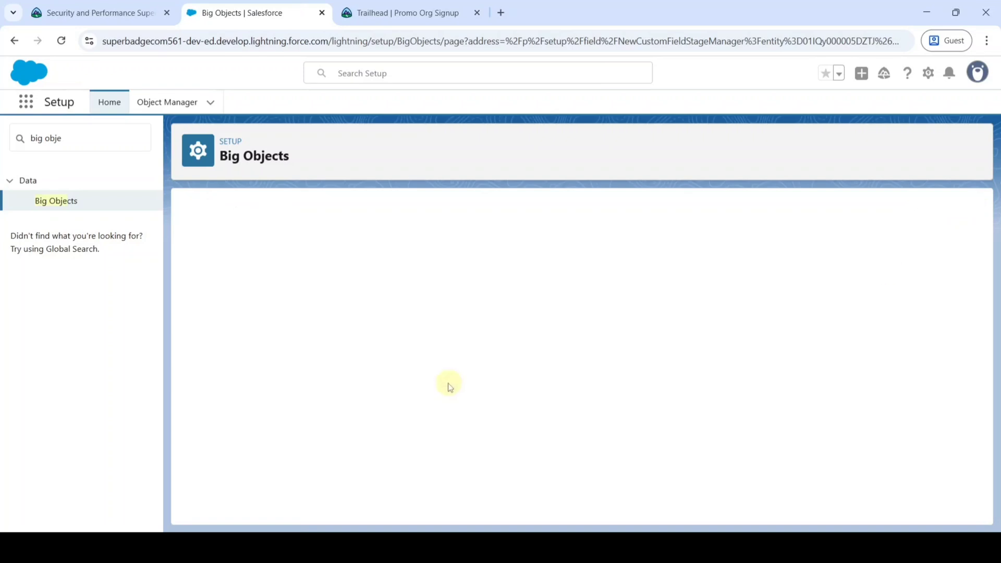
# Clear the End Date highlight in the requirements and choose Text as the new field's type.
pyautogui.click(147, 10)
pyautogui.scroll(-1, 203, 255)
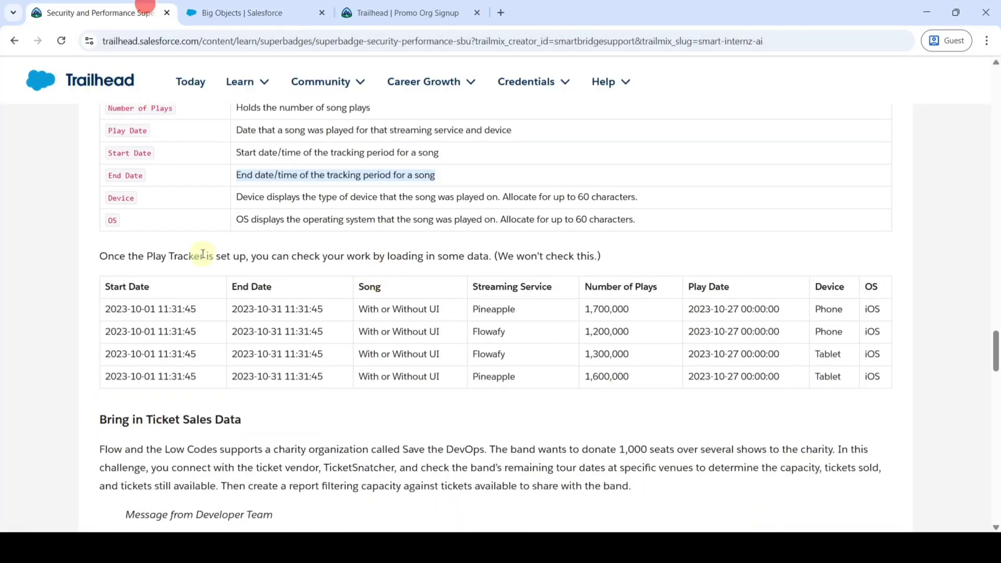
pyautogui.click(107, 197)
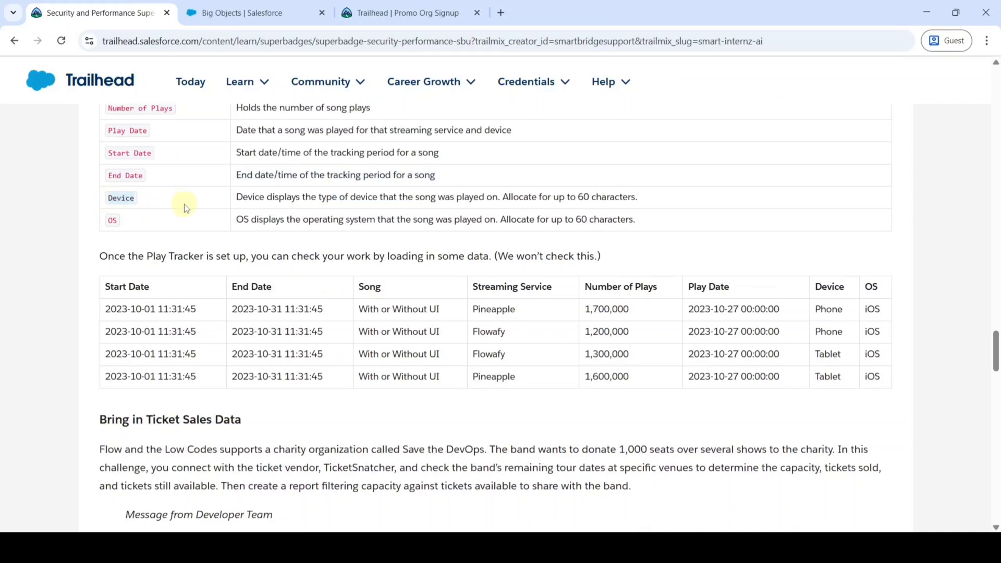
pyautogui.click(241, 12)
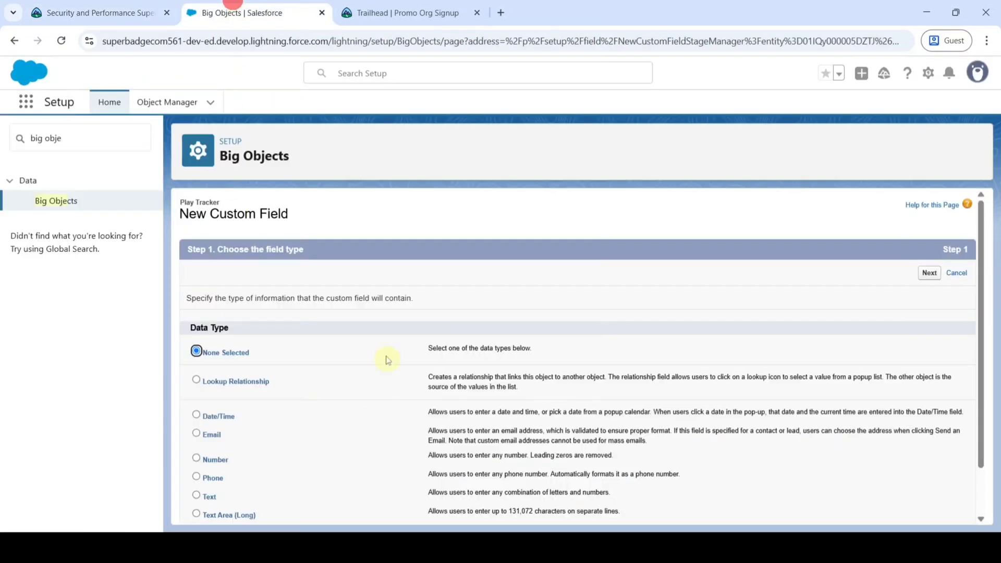
pyautogui.scroll(-1, 345, 324)
pyautogui.click(197, 440)
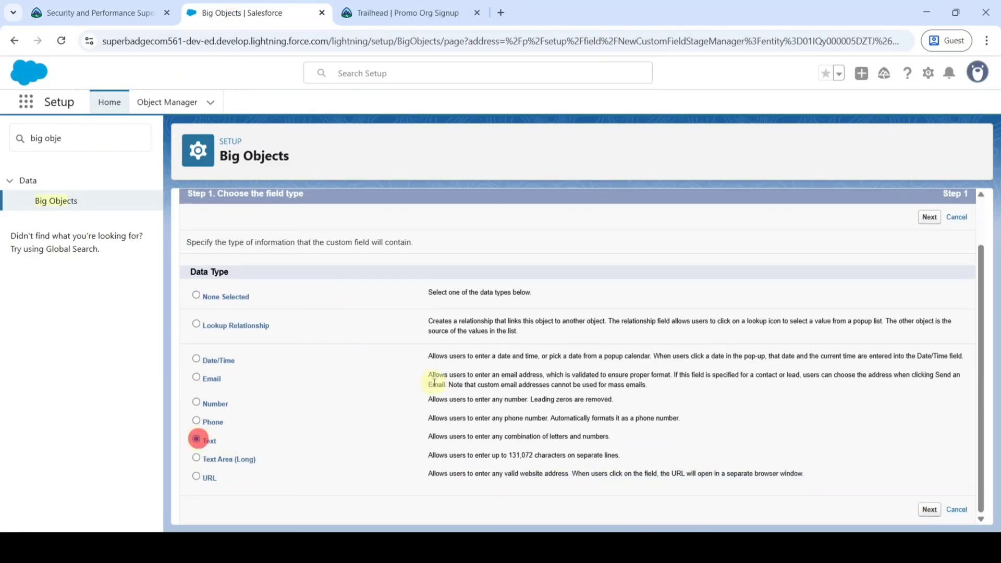
pyautogui.scroll(2, 479, 398)
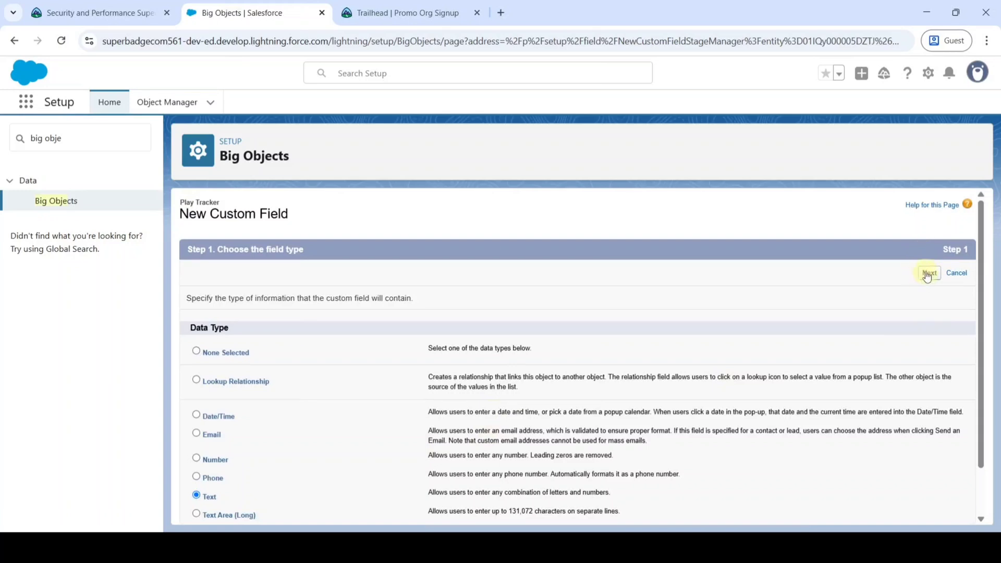
pyautogui.click(929, 272)
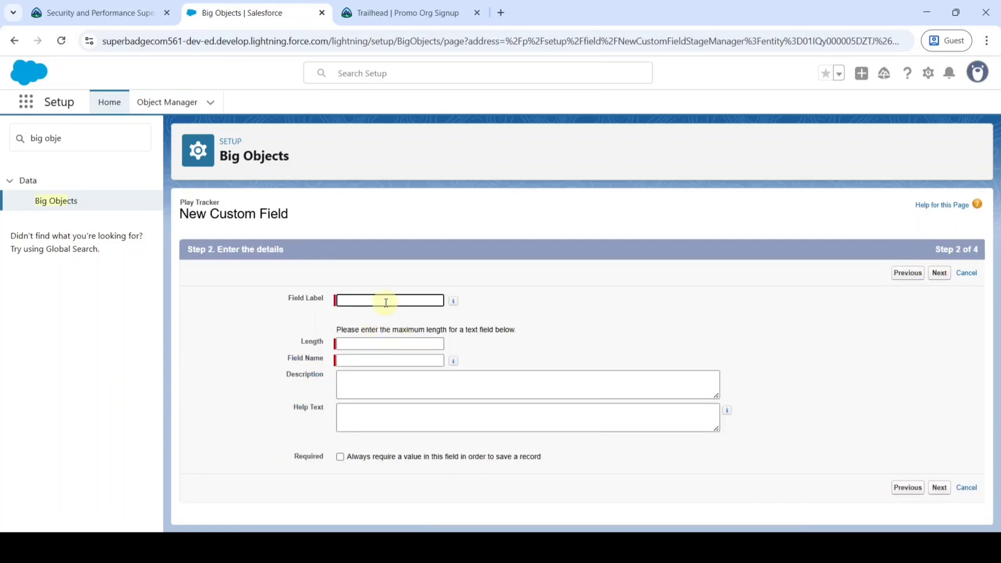
# Label the new field Device, auto-fill its name, and set length 60.
pyautogui.write('Device')
pyautogui.click(583, 295)
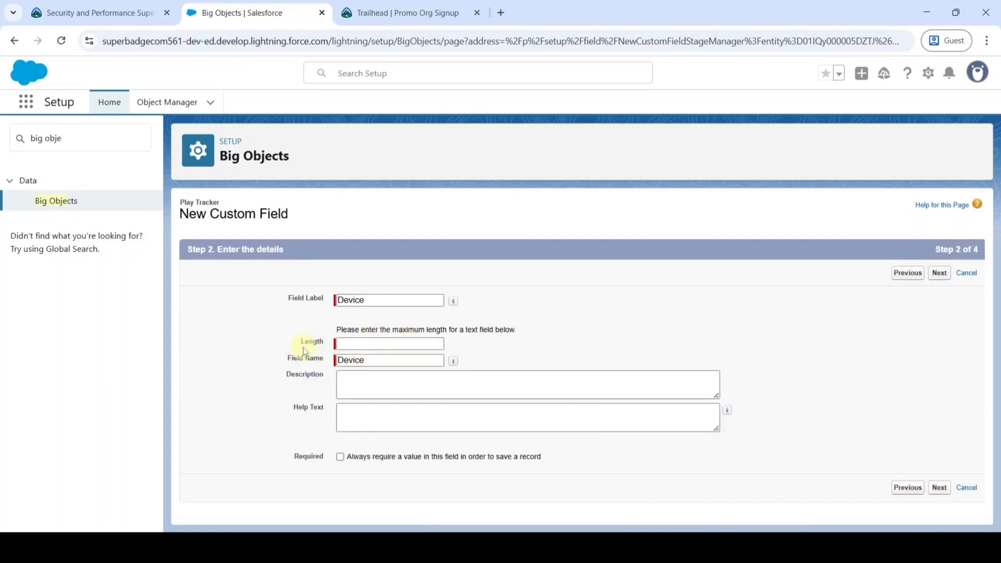
pyautogui.click(386, 342)
pyautogui.click(386, 342)
pyautogui.write('60')
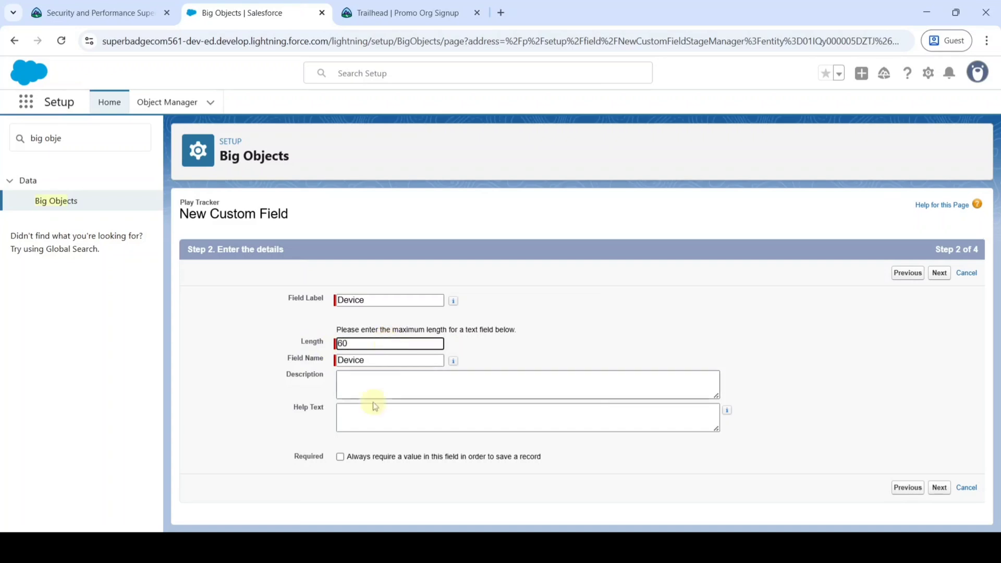
# Copy the Device description from the requirements into both Description and Help Text.
pyautogui.click(99, 11)
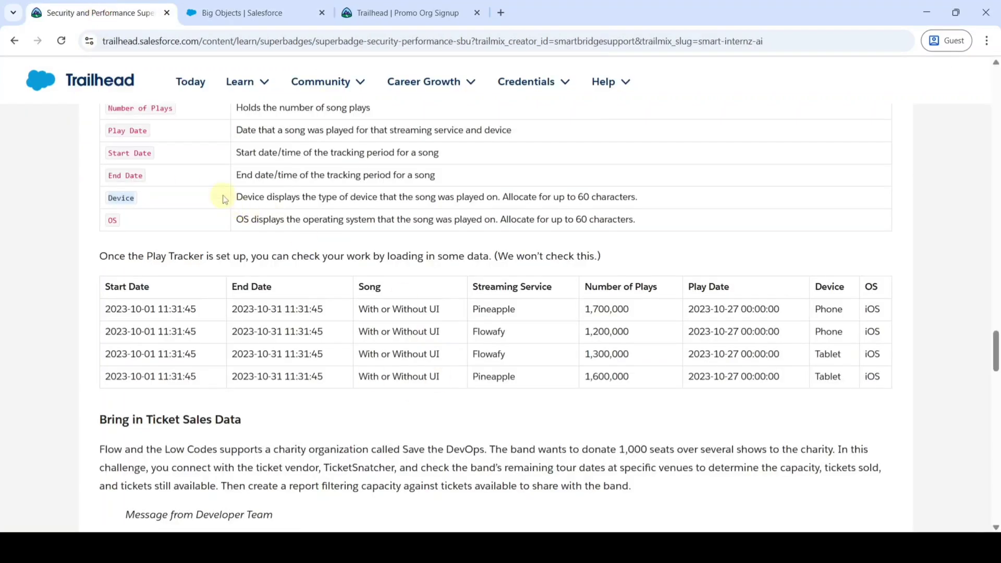
pyautogui.moveTo(233, 196); pyautogui.dragTo(655, 202)
pyautogui.hotkey('ctrl', 'c')
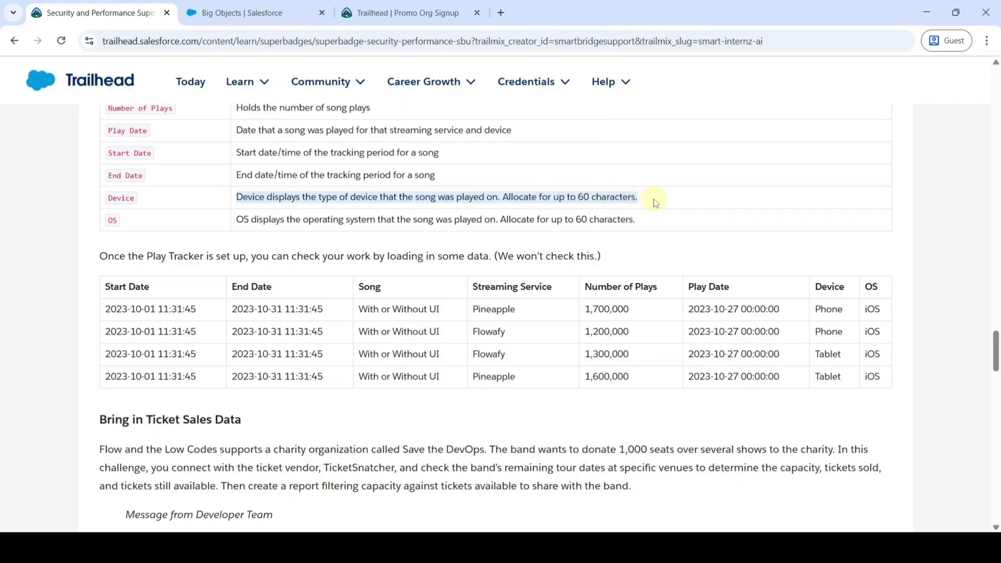
pyautogui.click(240, 13)
pyautogui.click(361, 391)
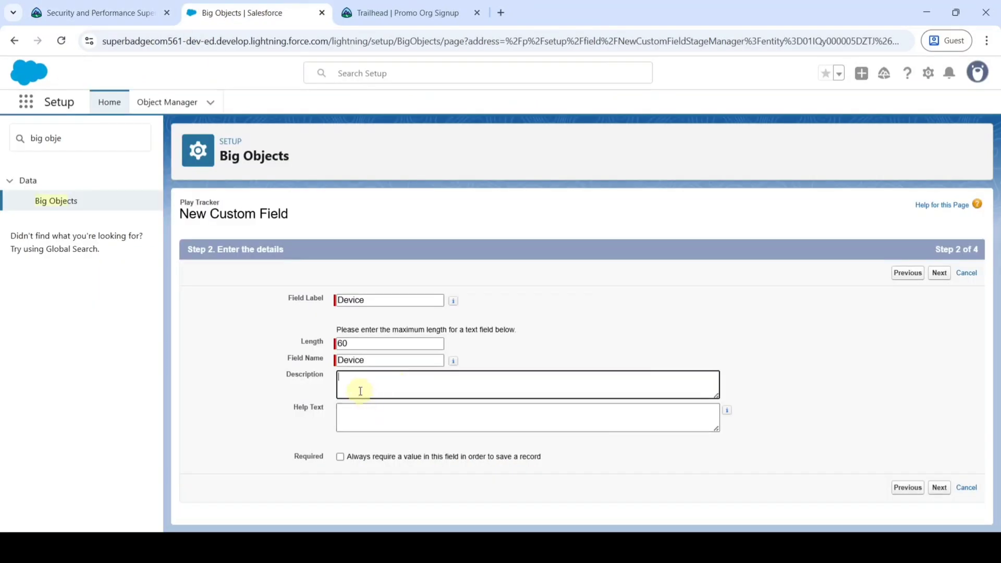
pyautogui.click(354, 383)
pyautogui.hotkey('ctrl', 'v')
pyautogui.click(375, 417)
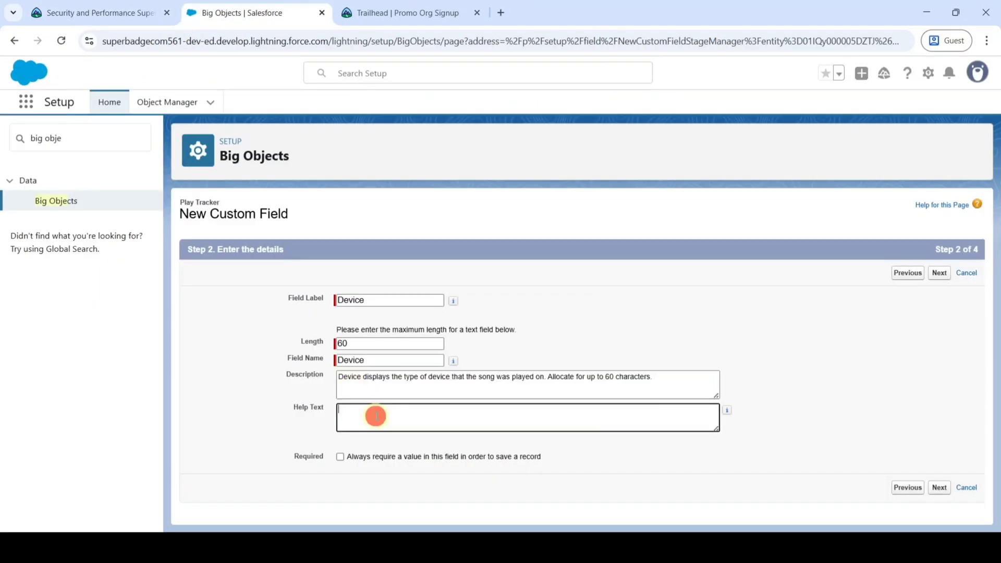
pyautogui.hotkey('ctrl', 'v')
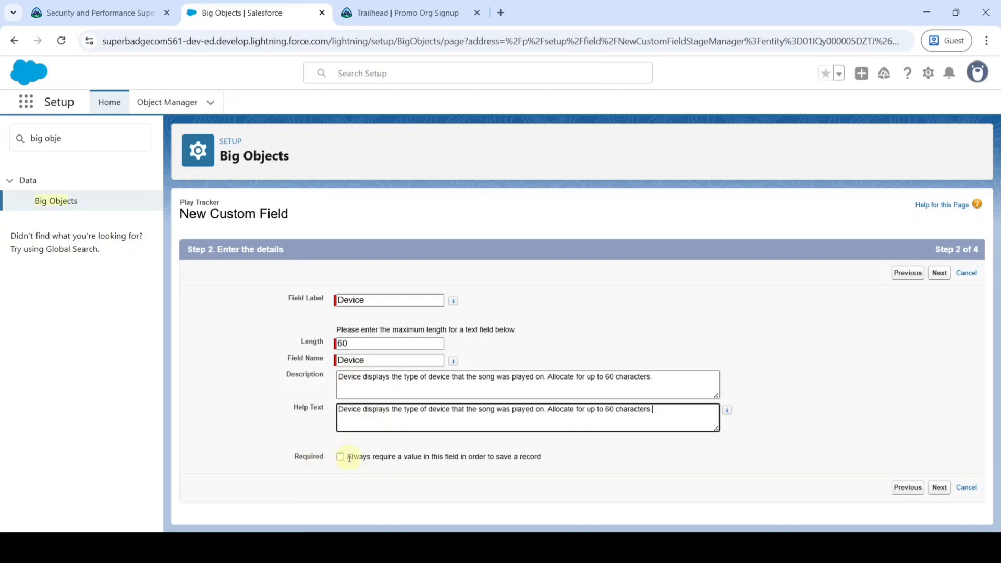
# Make Device required and save it, starting another new field.
pyautogui.click(340, 457)
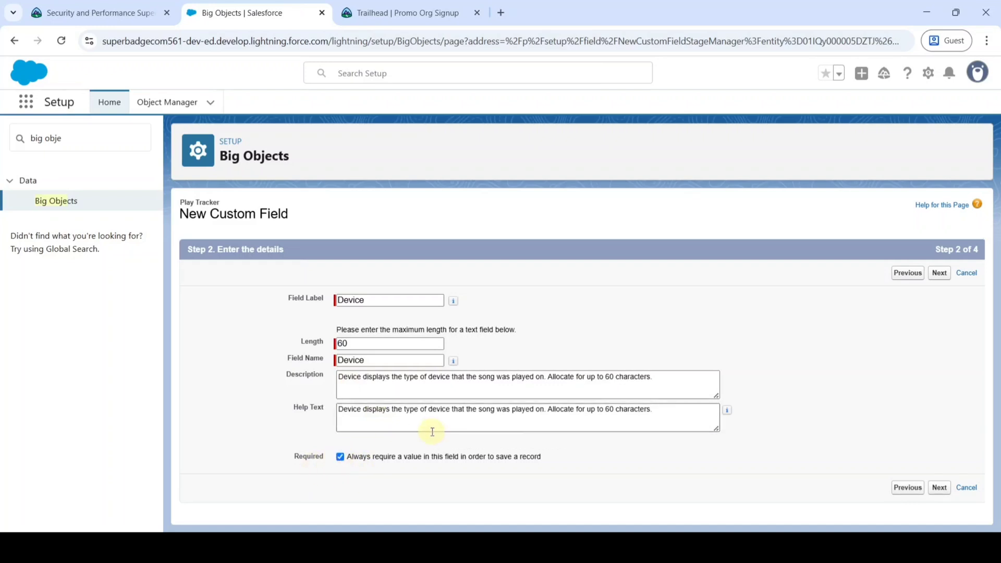
pyautogui.click(940, 272)
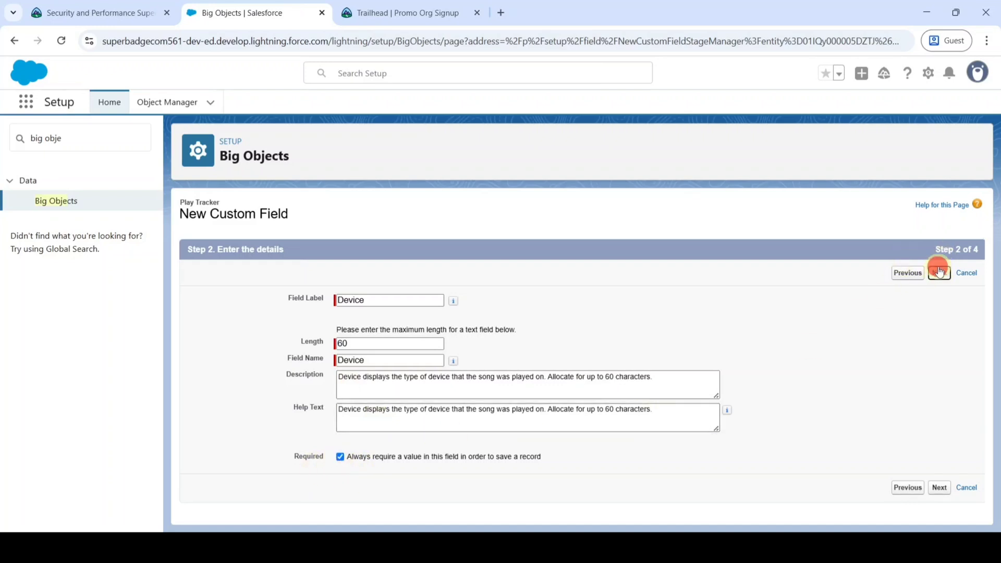
pyautogui.click(930, 274)
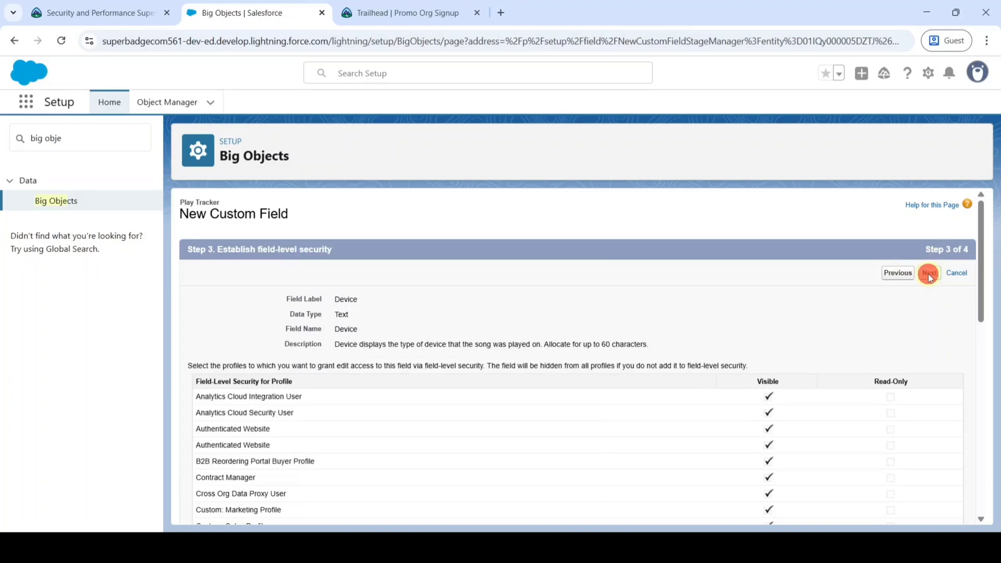
pyautogui.click(898, 274)
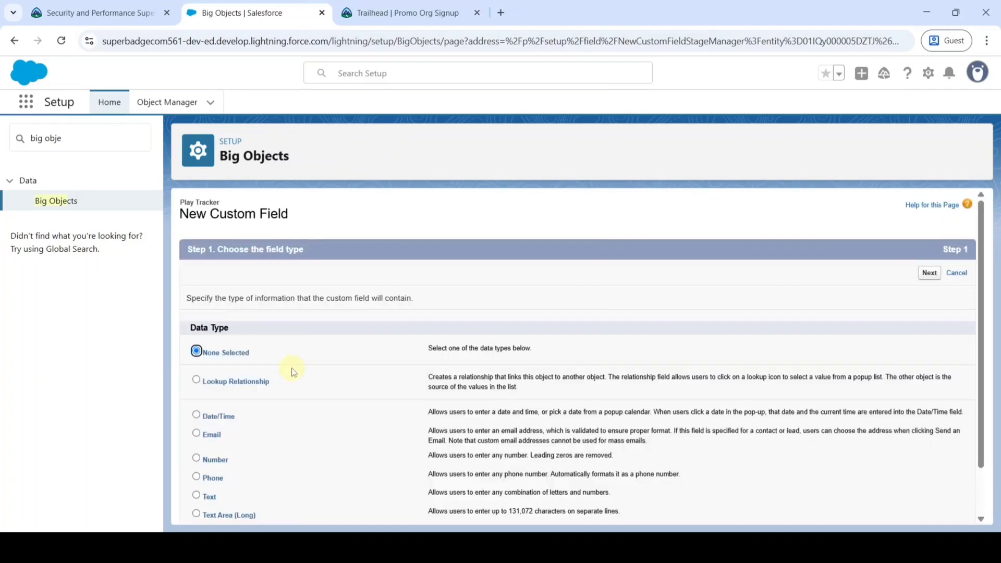
# Continue the OS field as Text, auto-filling its name and setting length 60.
pyautogui.hotkey('ctrl', 'shift', 'Tab')
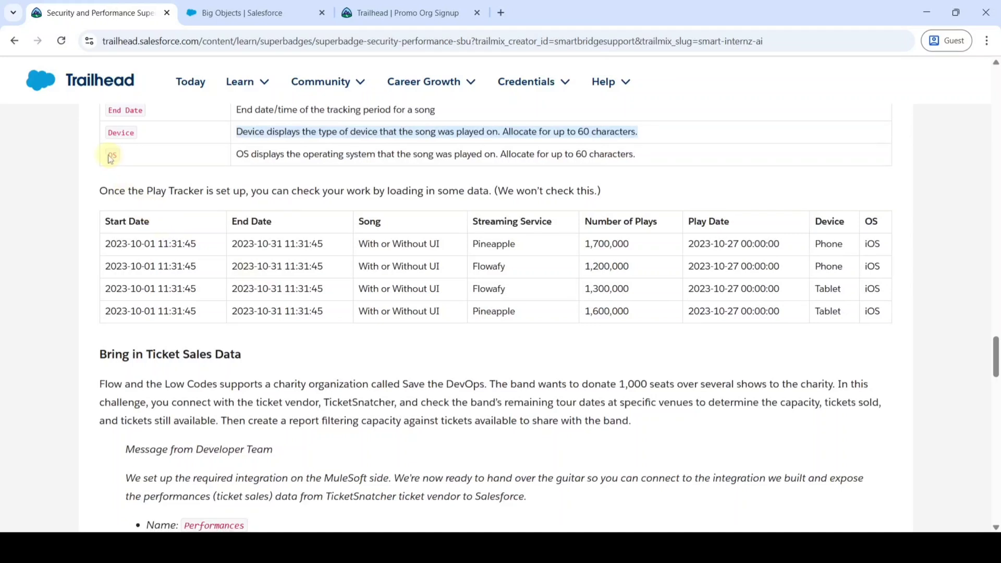
pyautogui.click(108, 154)
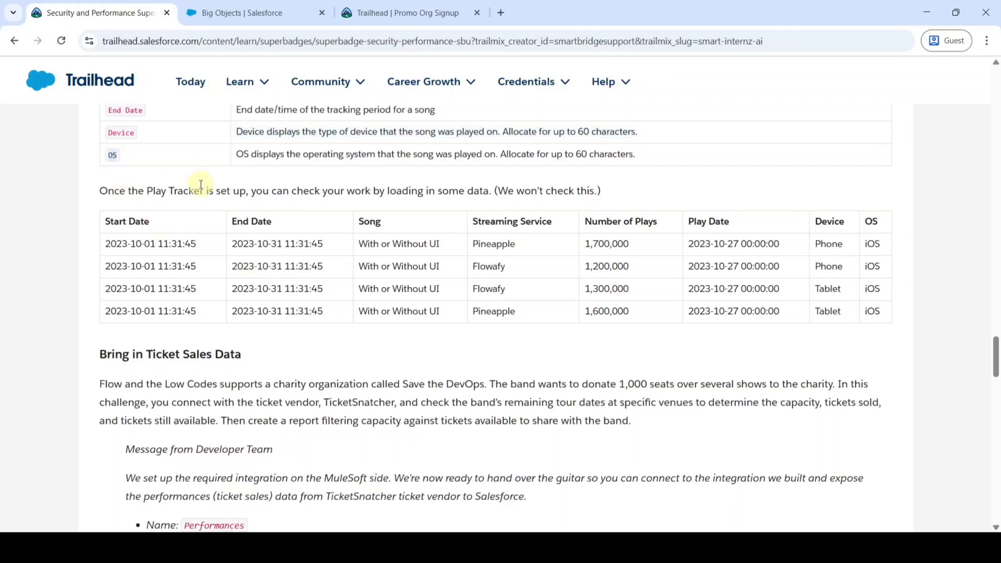
pyautogui.click(254, 5)
pyautogui.scroll(-1, 257, 385)
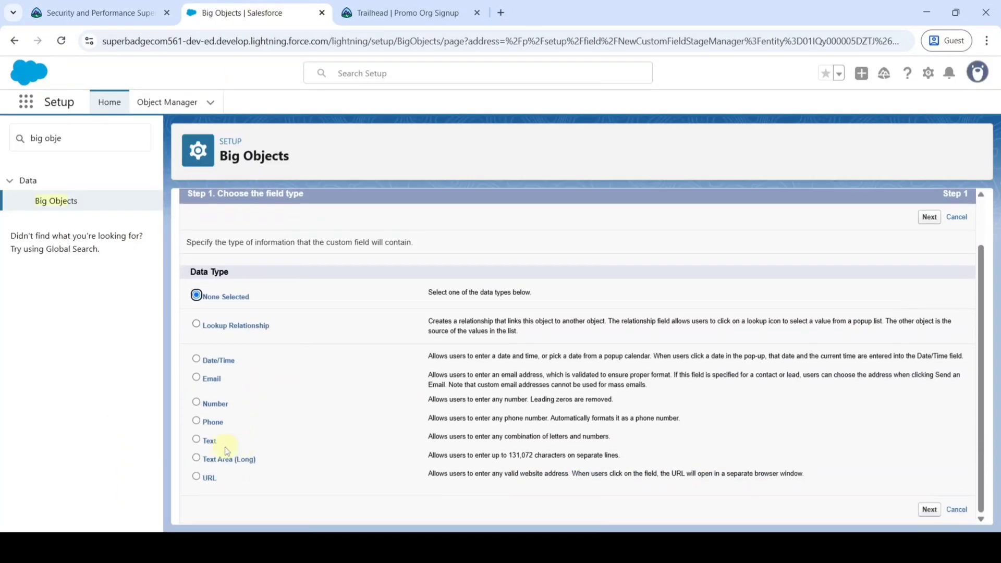
pyautogui.scroll(1, 599, 476)
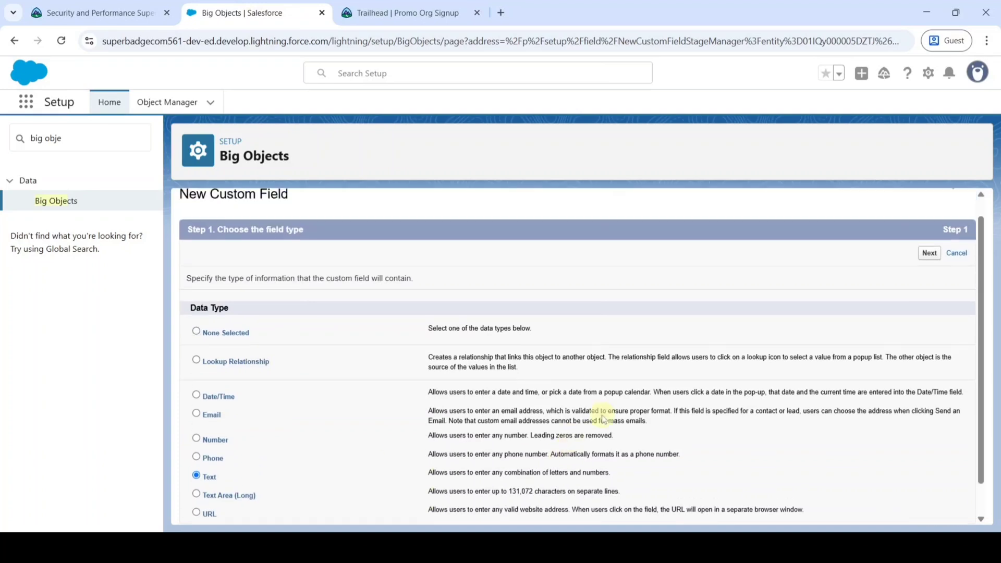
pyautogui.click(924, 278)
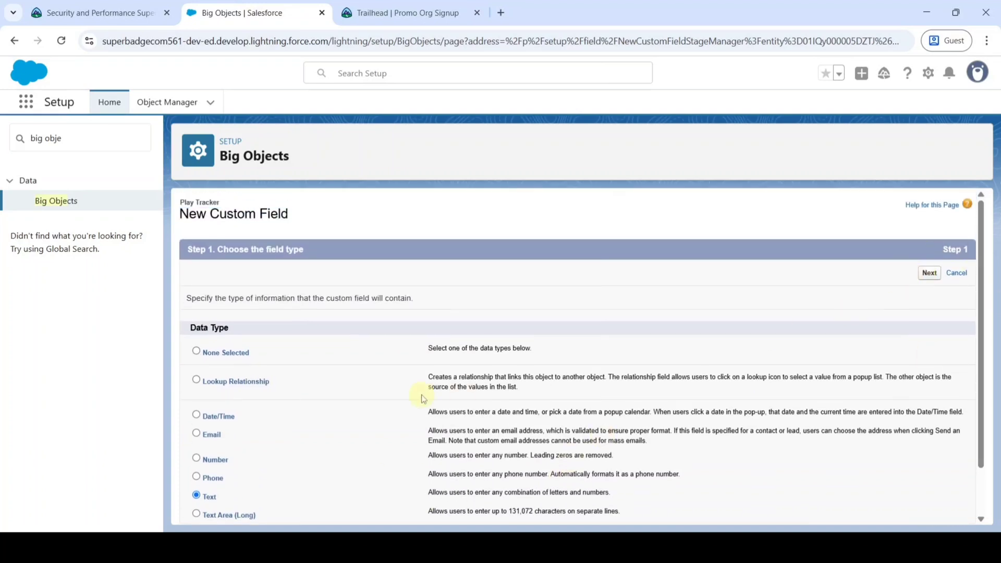
pyautogui.click(547, 319)
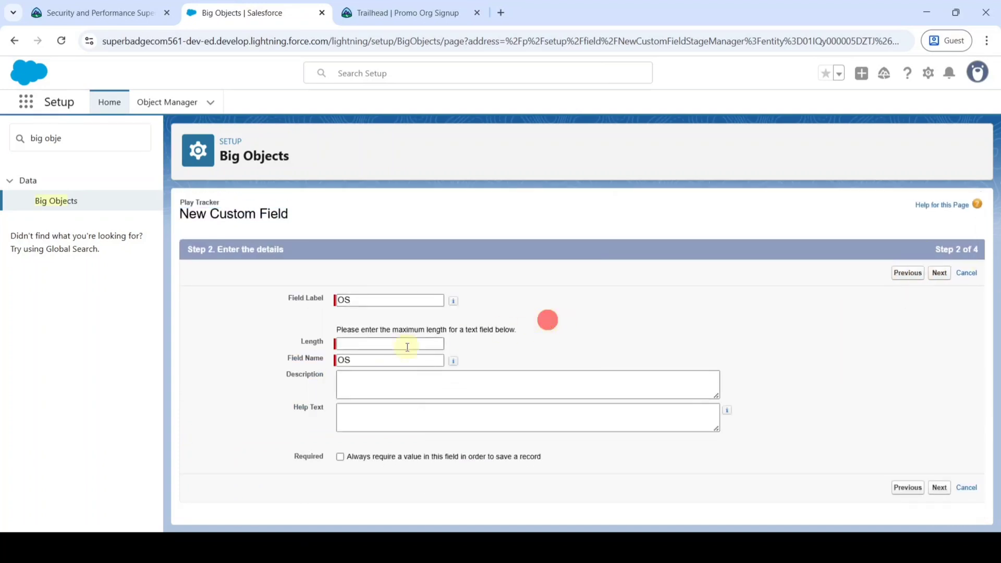
pyautogui.click(357, 343)
pyautogui.write('60')
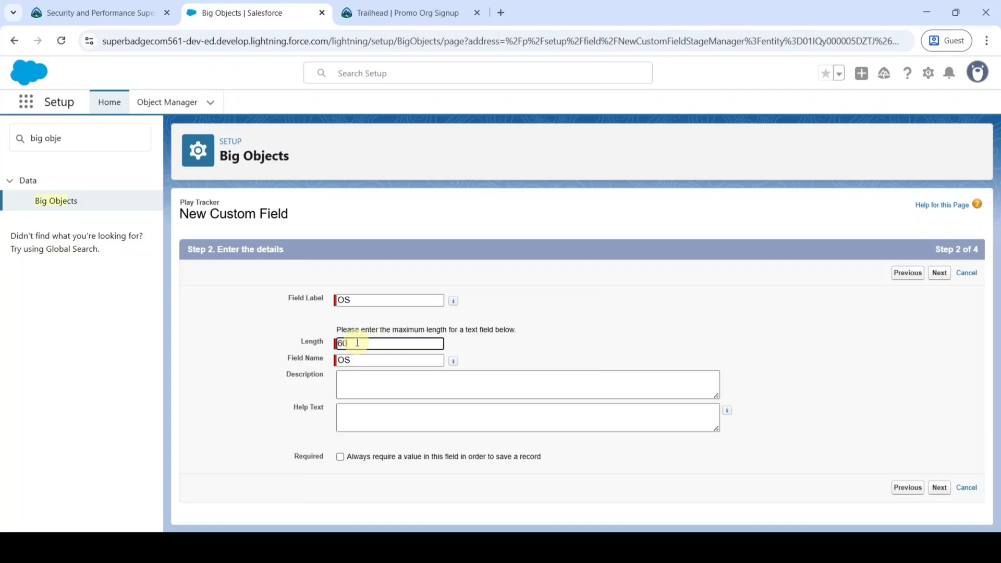
# Copy the OS description from the requirements into both Description and Help Text.
pyautogui.click(96, 13)
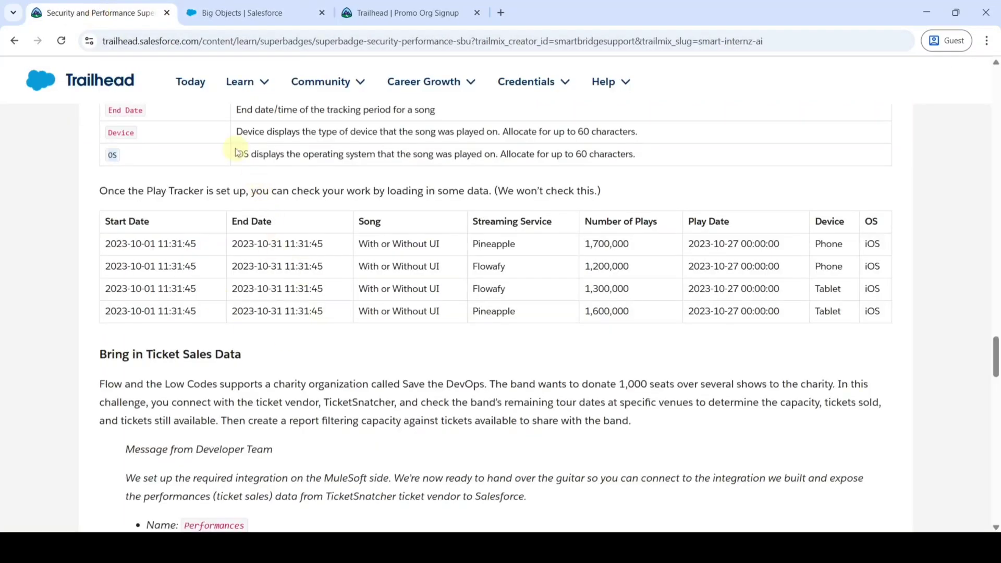
pyautogui.moveTo(236, 153); pyautogui.dragTo(645, 151)
pyautogui.hotkey('ctrl', 'c')
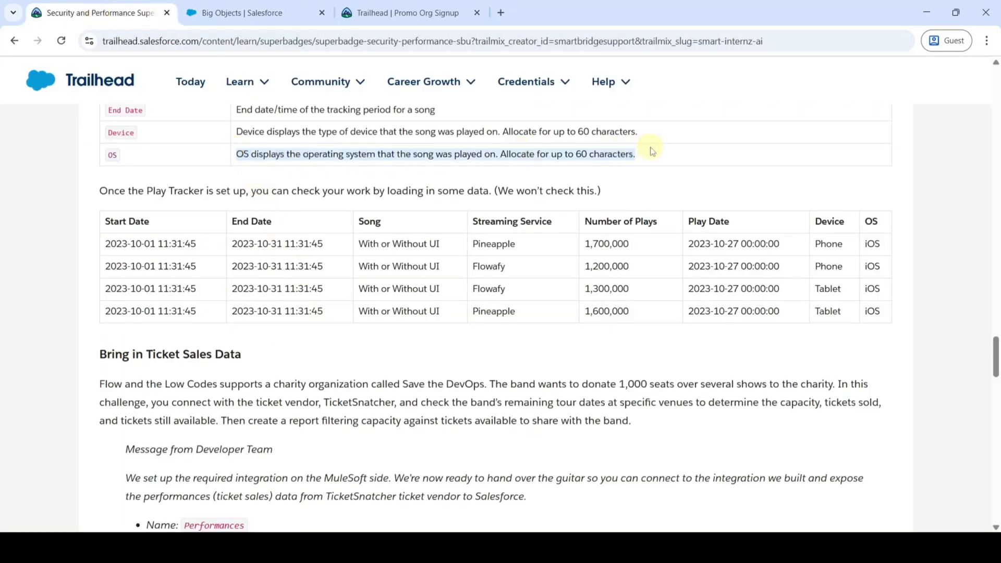
pyautogui.click(245, 13)
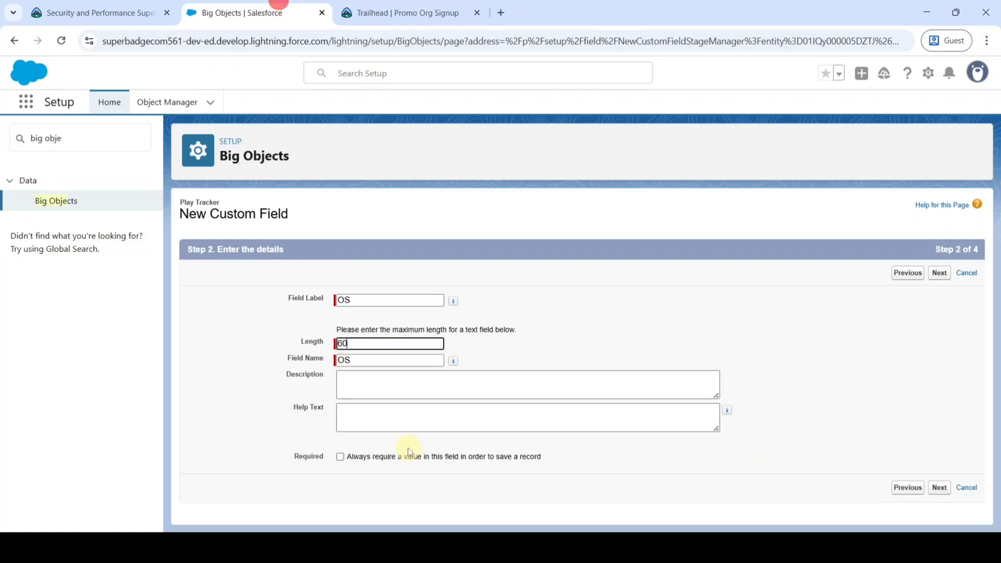
pyautogui.click(384, 386)
pyautogui.hotkey('ctrl', 'v')
pyautogui.click(391, 412)
pyautogui.hotkey('ctrl', 'v')
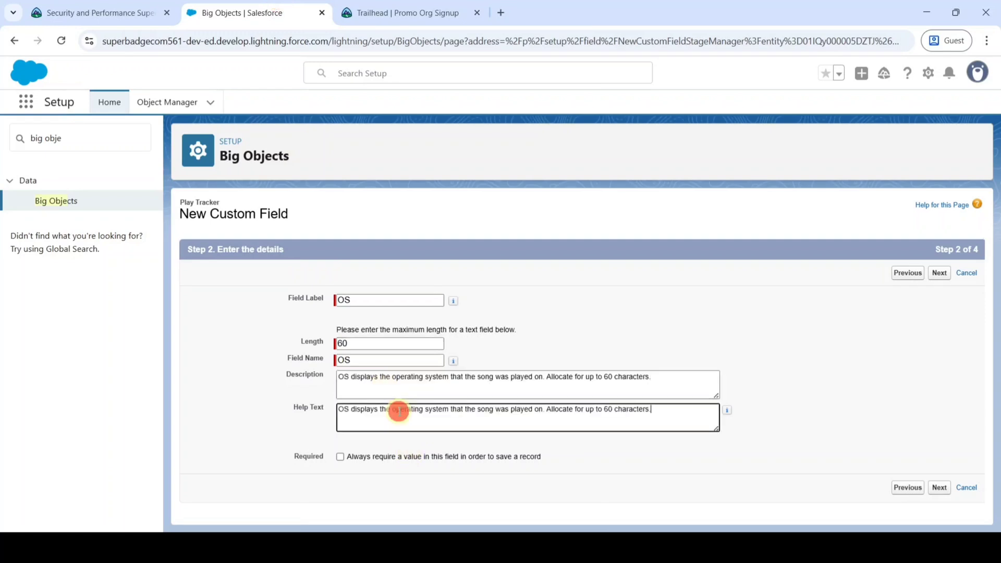
# Make OS required and save it through field-level security and confirmation.
pyautogui.click(341, 458)
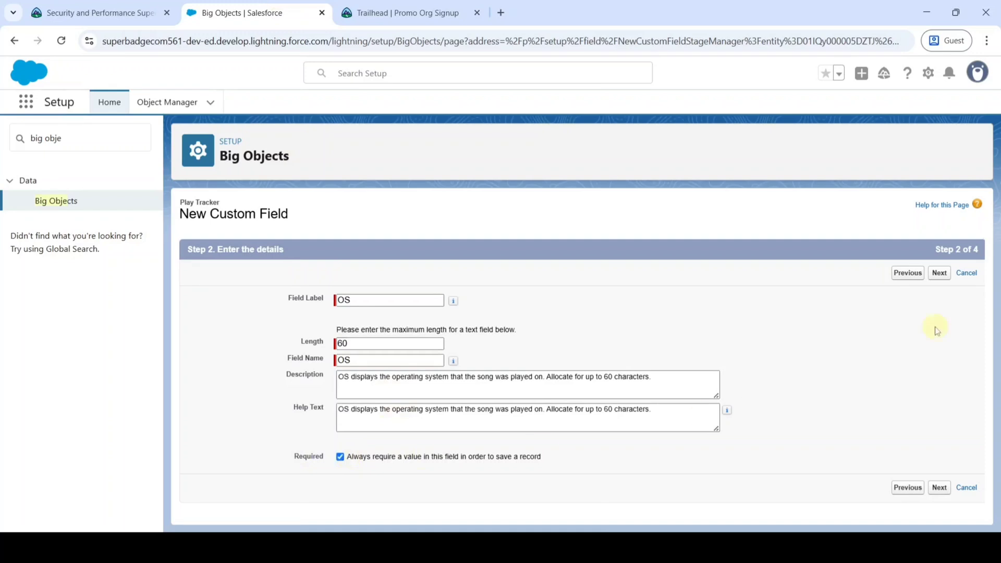
pyautogui.click(949, 276)
pyautogui.click(939, 274)
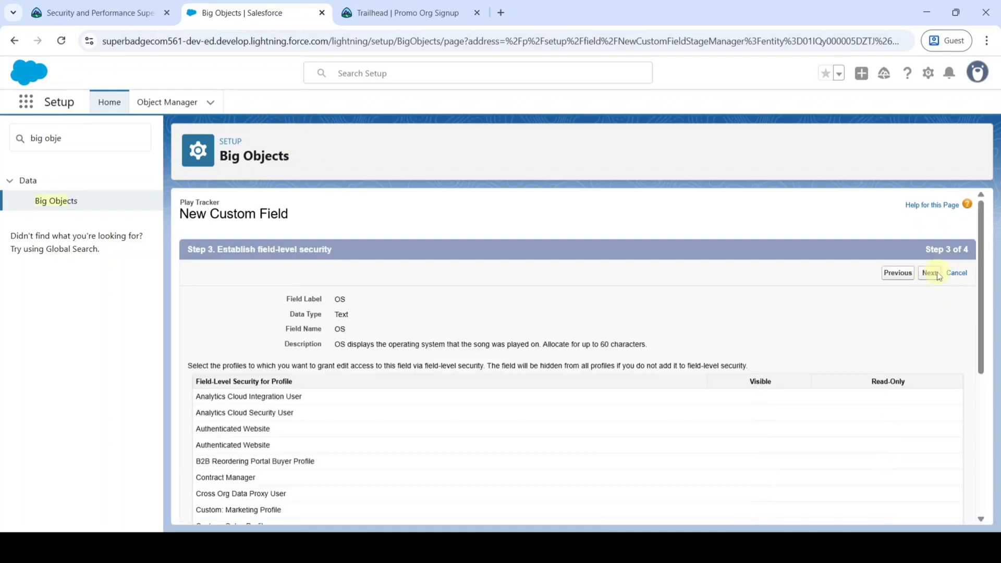
pyautogui.click(933, 275)
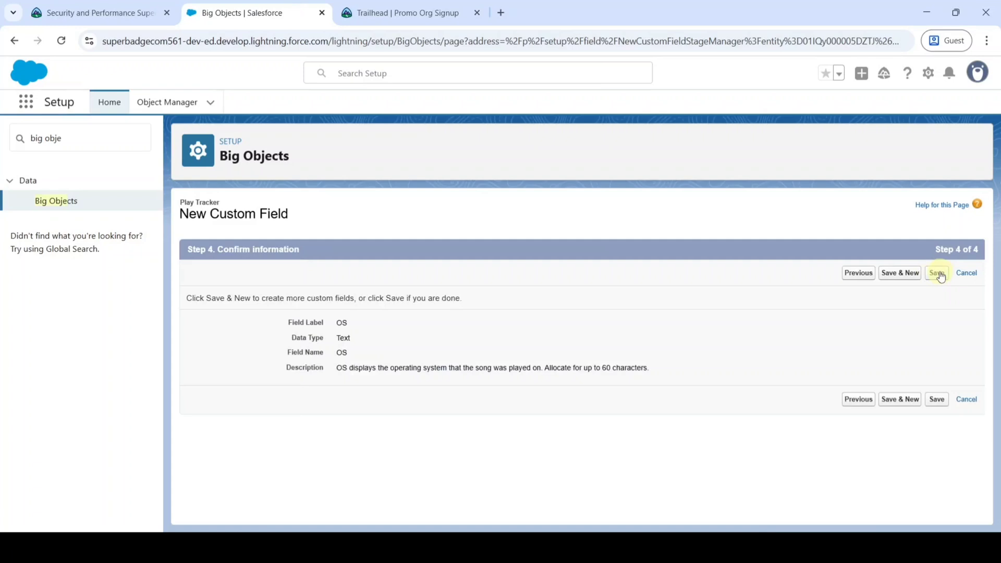
pyautogui.click(937, 274)
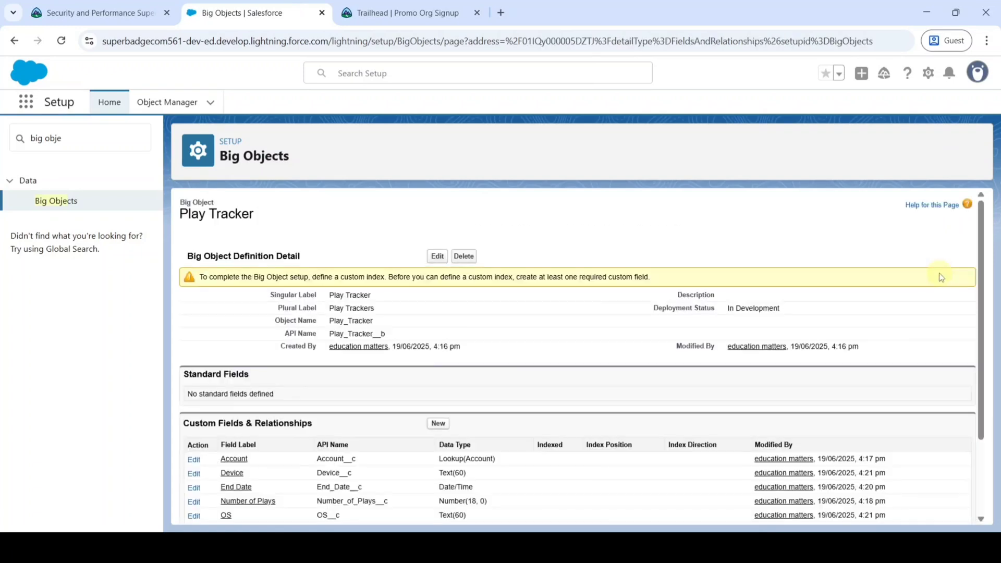
# Start a new Play Tracker index labelled 'index' and check the ascending-order requirement.
pyautogui.scroll(-2, 380, 379)
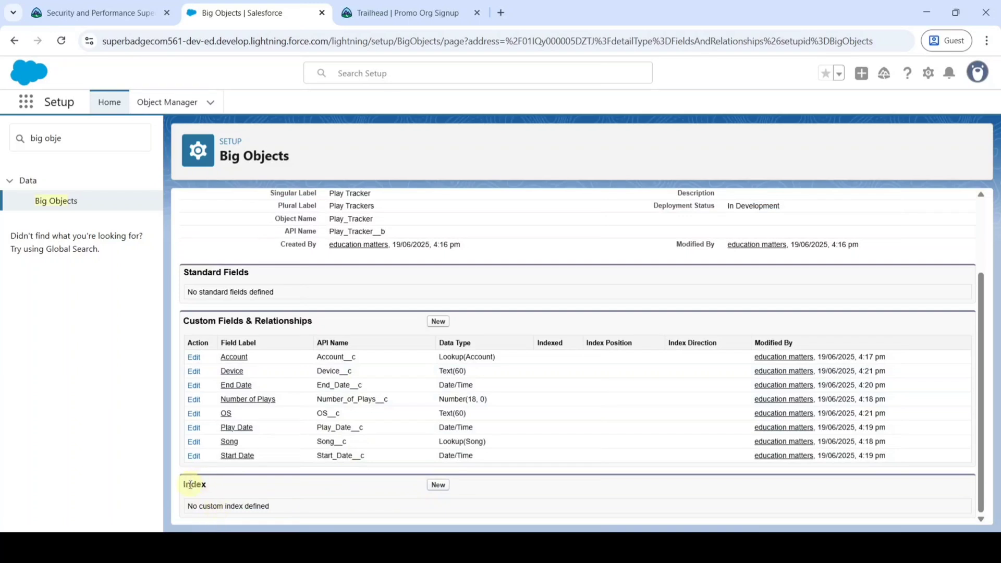
pyautogui.click(437, 485)
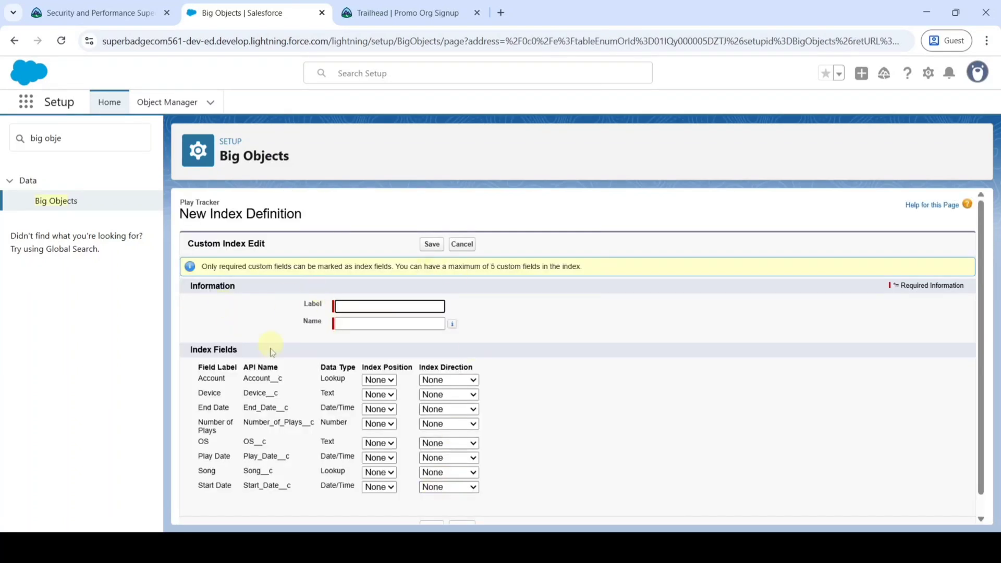
pyautogui.click(352, 306)
pyautogui.click(512, 300)
pyautogui.click(77, 5)
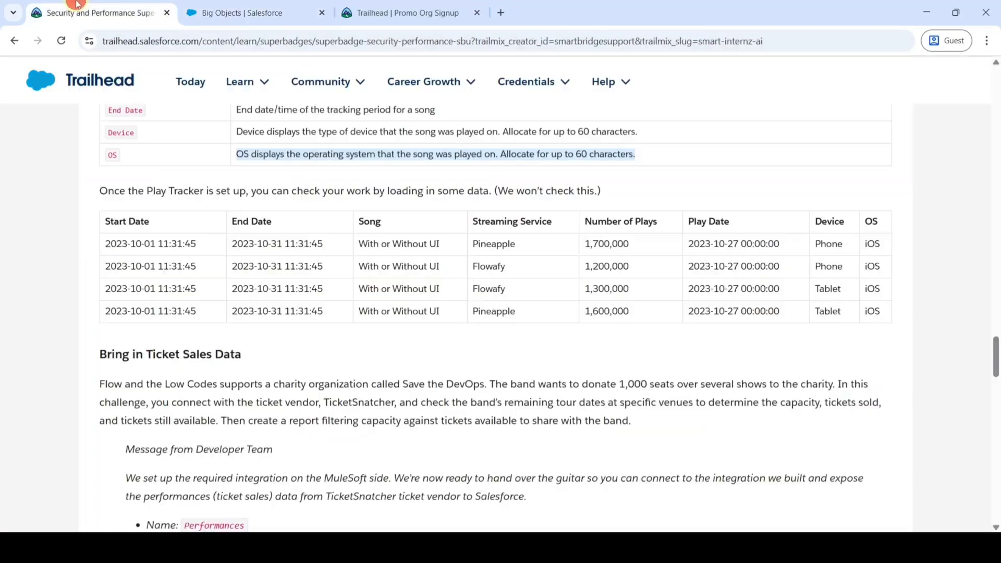
pyautogui.scroll(8, 523, 274)
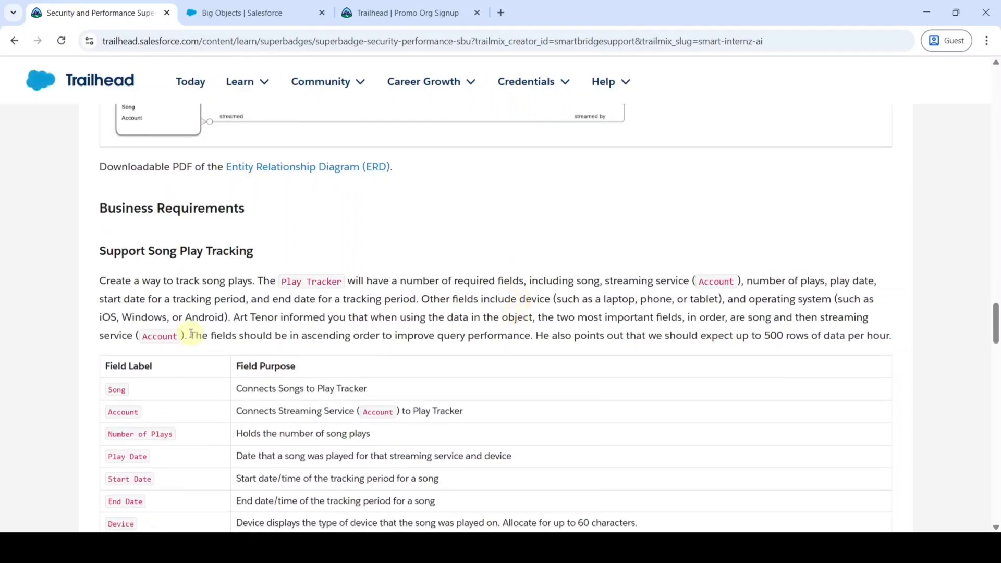
pyautogui.moveTo(192, 334); pyautogui.dragTo(381, 339)
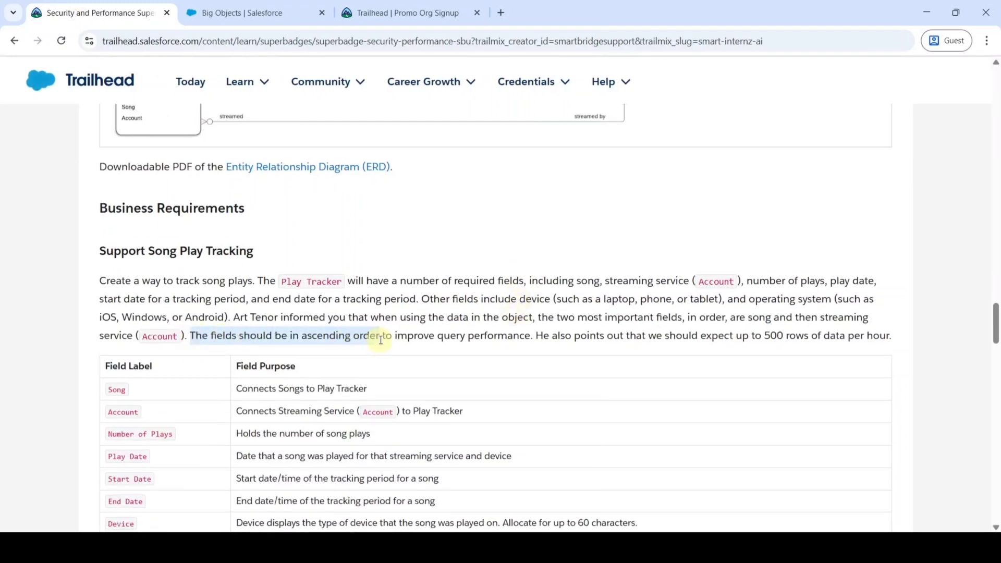
pyautogui.click(284, 12)
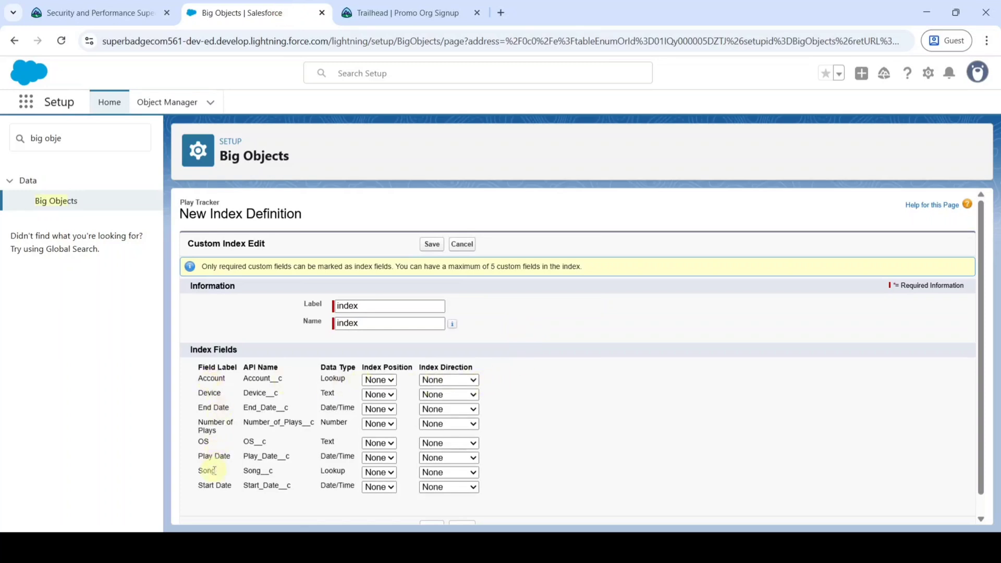
# Set Song to position 1 and Account to position 2, both Ascending, and save.
pyautogui.click(373, 472)
pyautogui.click(374, 394)
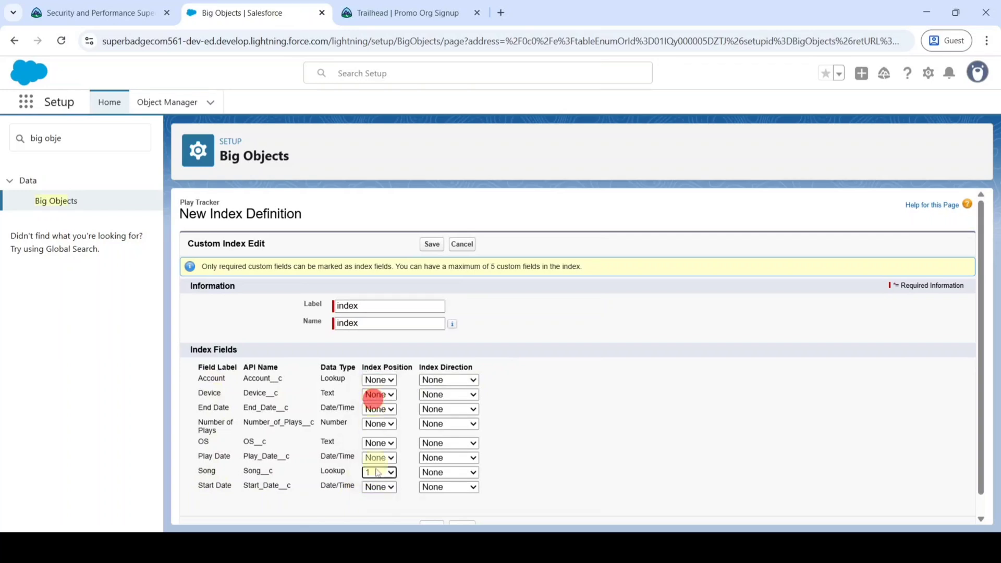
pyautogui.click(446, 473)
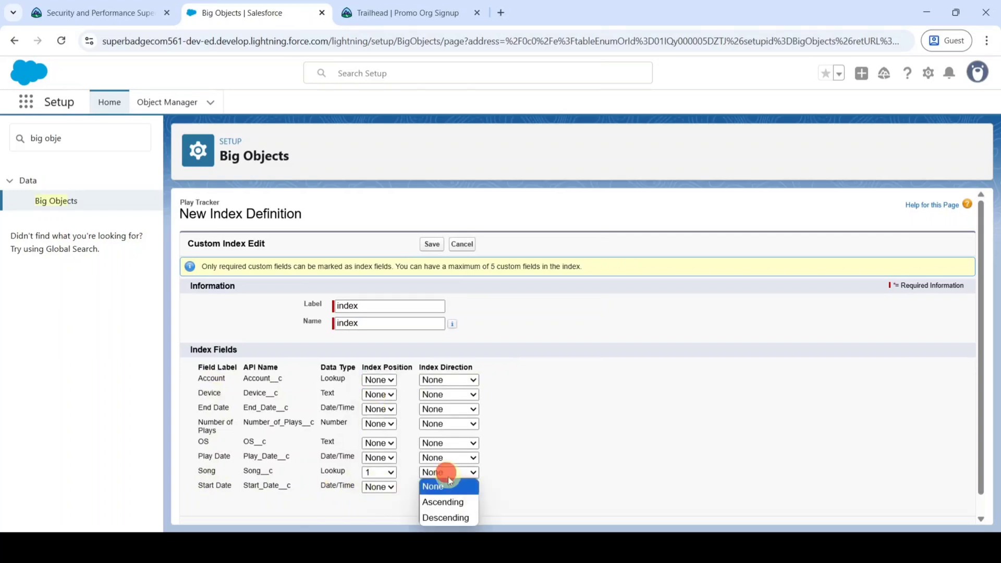
pyautogui.click(449, 502)
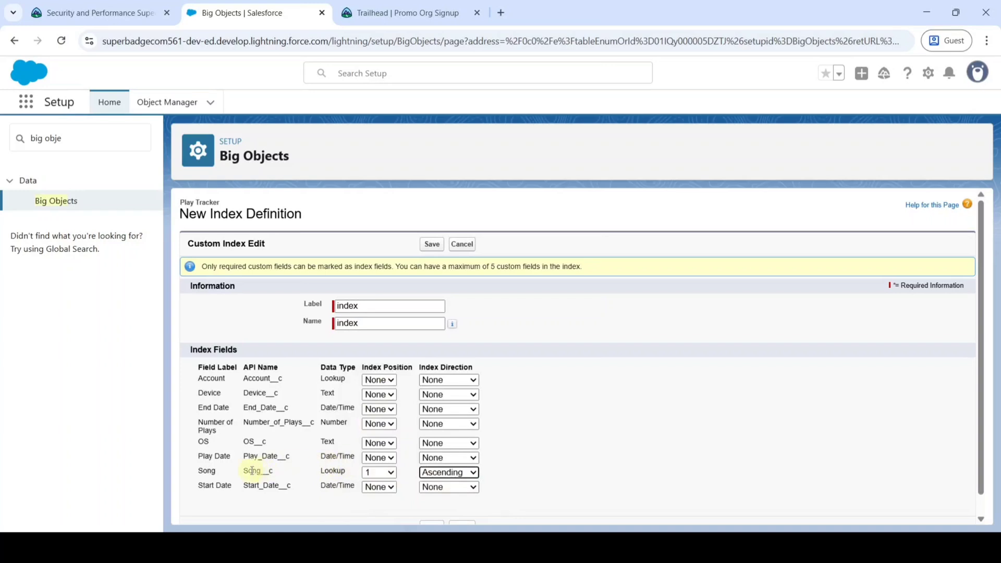
pyautogui.click(377, 380)
pyautogui.click(368, 424)
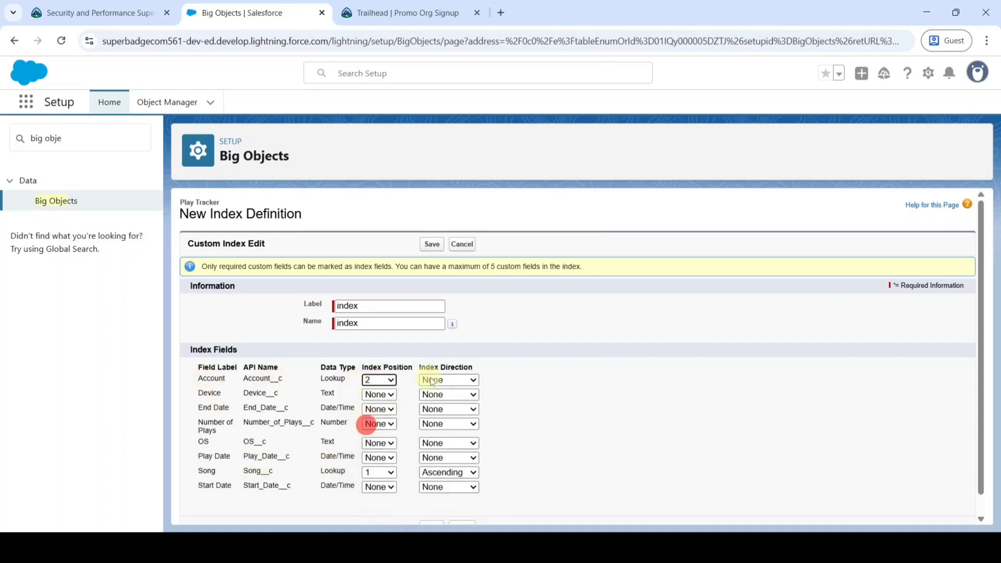
pyautogui.click(446, 379)
pyautogui.click(444, 409)
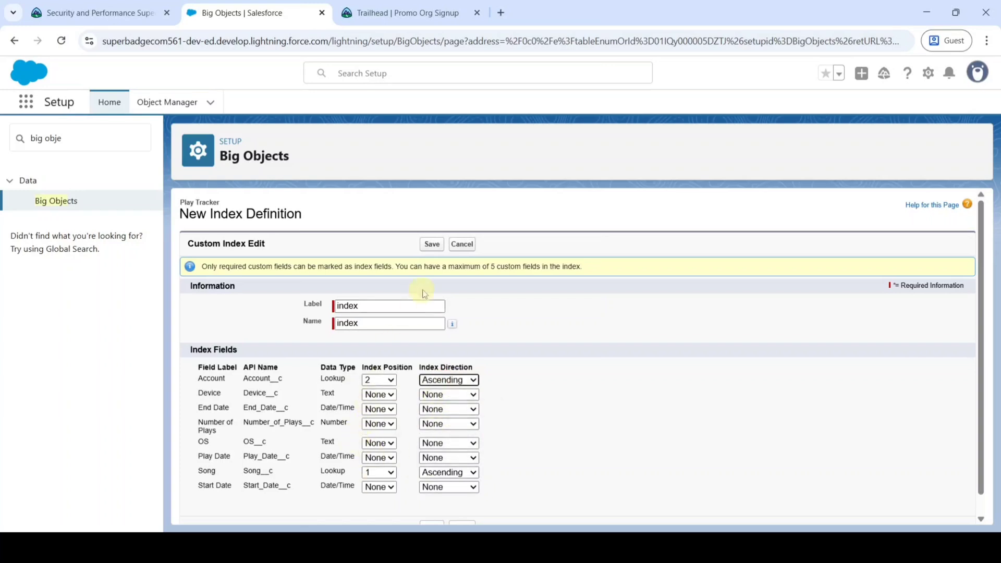
pyautogui.click(430, 244)
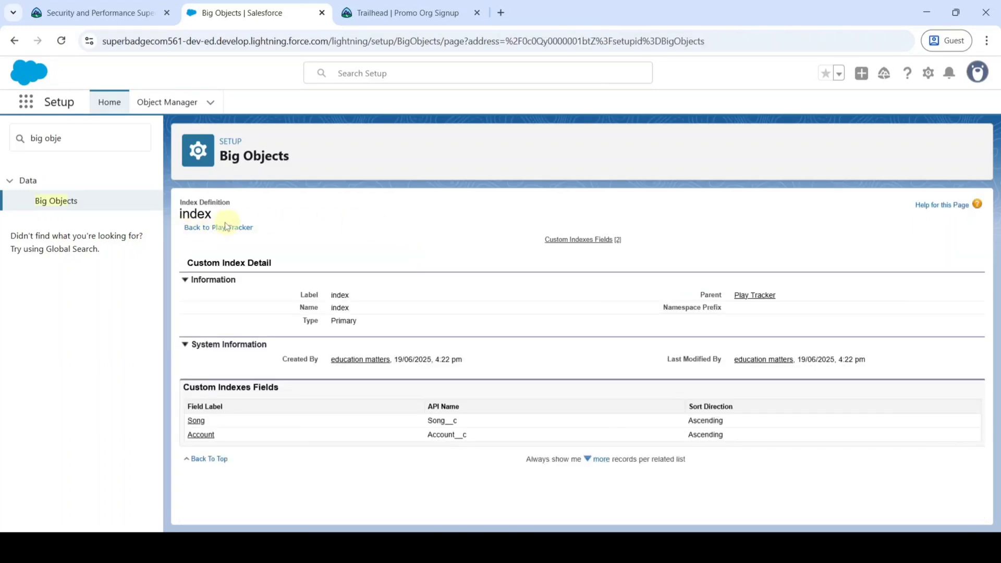
# Edit the Play Tracker big object and save its status as Deployed.
pyautogui.click(210, 230)
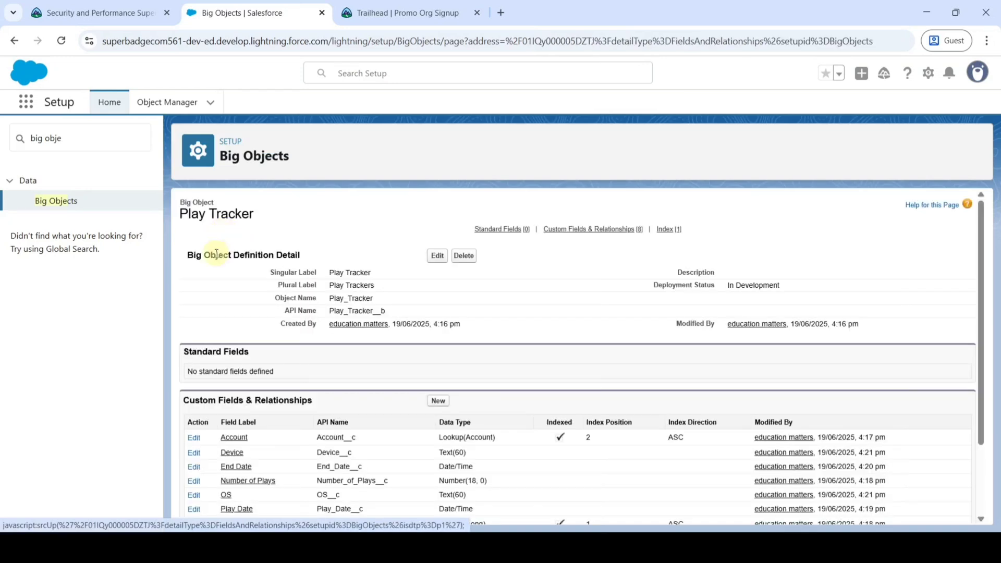
pyautogui.scroll(-3, 620, 330)
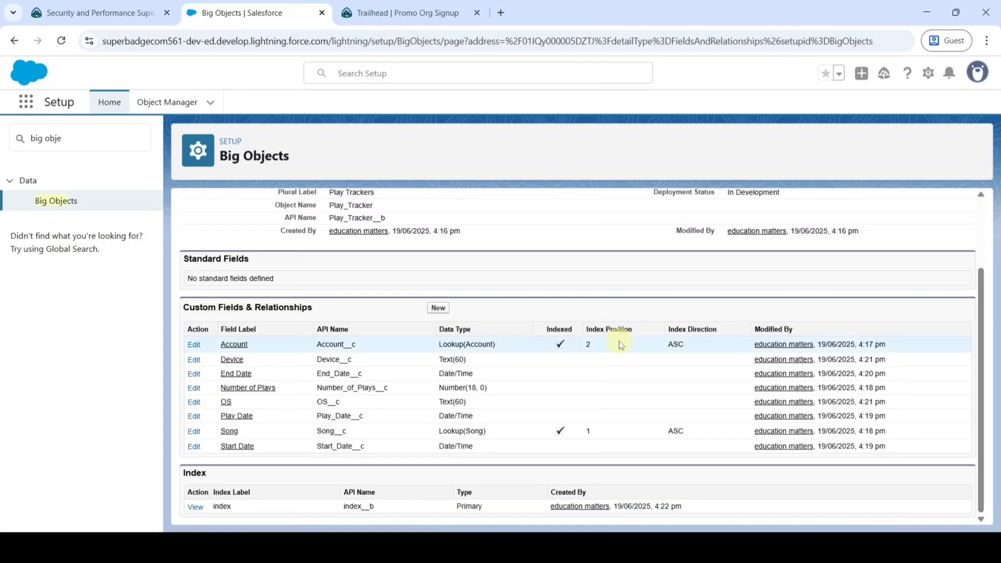
pyautogui.scroll(3, 576, 370)
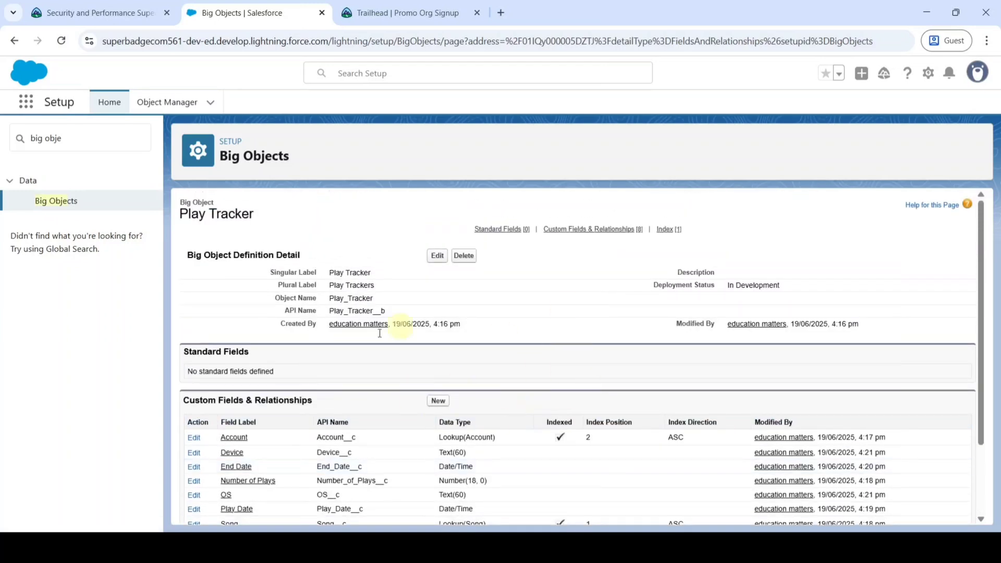
pyautogui.click(436, 257)
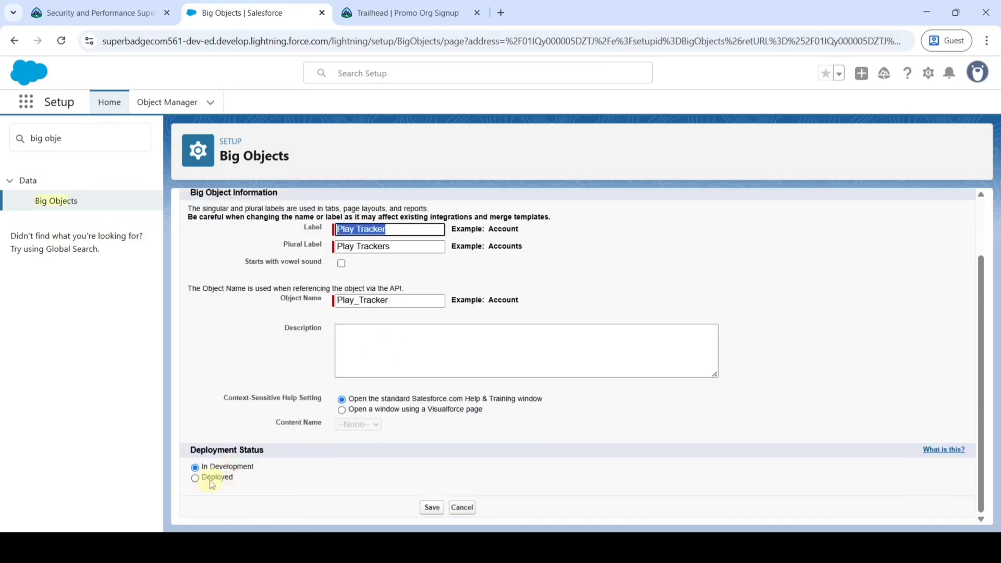
pyautogui.click(194, 478)
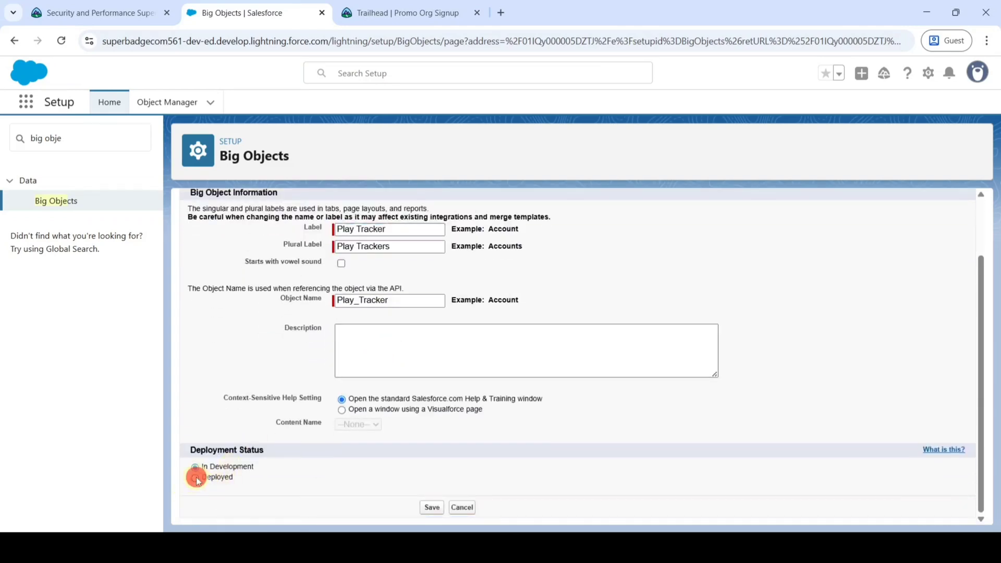
pyautogui.click(431, 508)
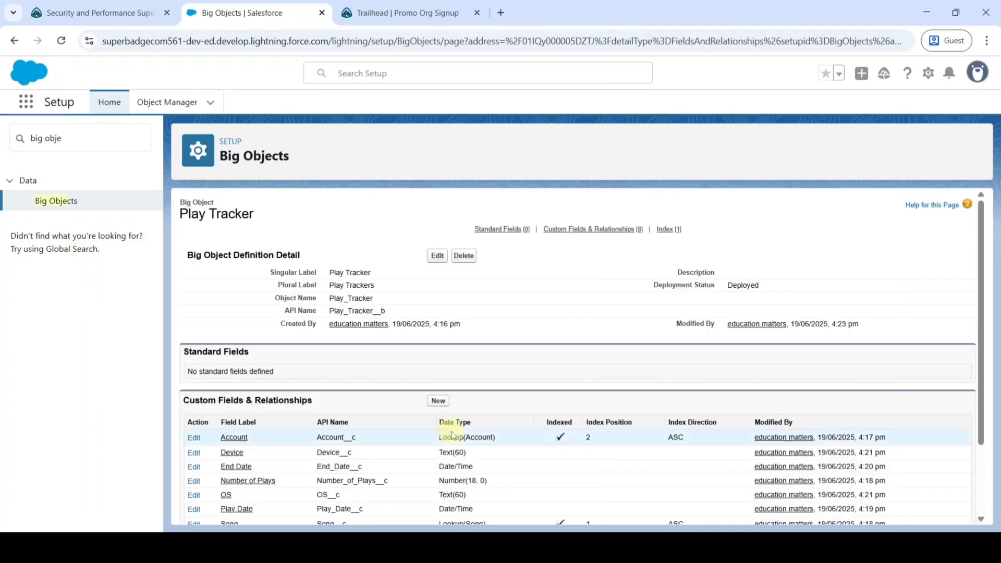
# Go back to the Trailhead superbadge requirements page.
pyautogui.scroll(-2, 571, 382)
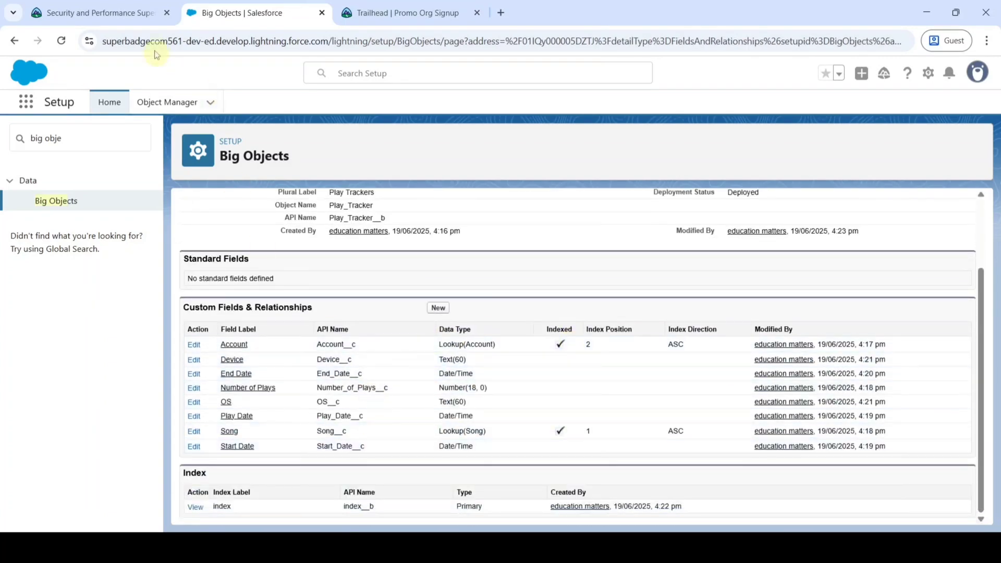
pyautogui.click(120, 15)
pyautogui.scroll(-5, 516, 302)
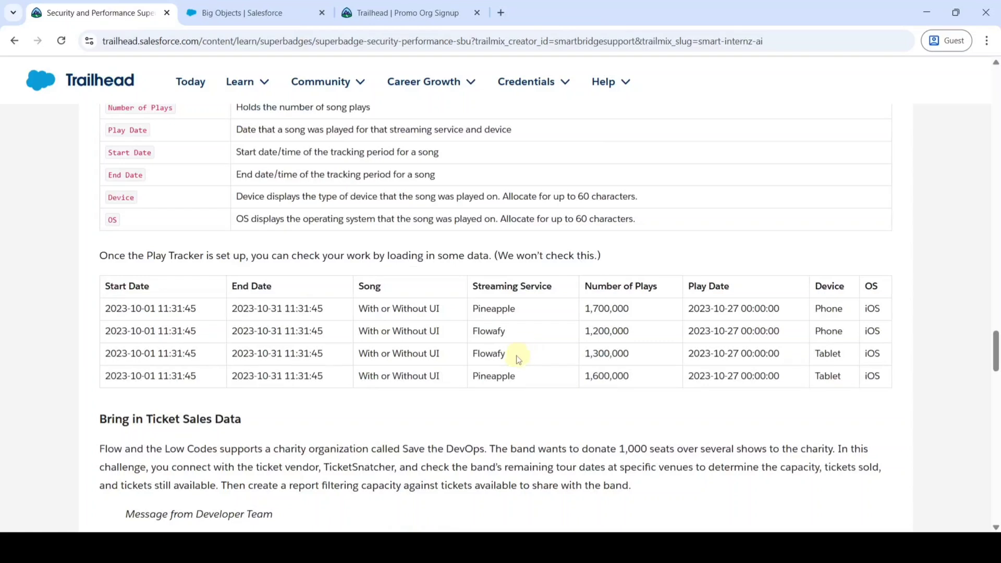
# Check challenge 1, Support Song Play Tracking, and accept the Before you start terms.
pyautogui.scroll(-15, 518, 359)
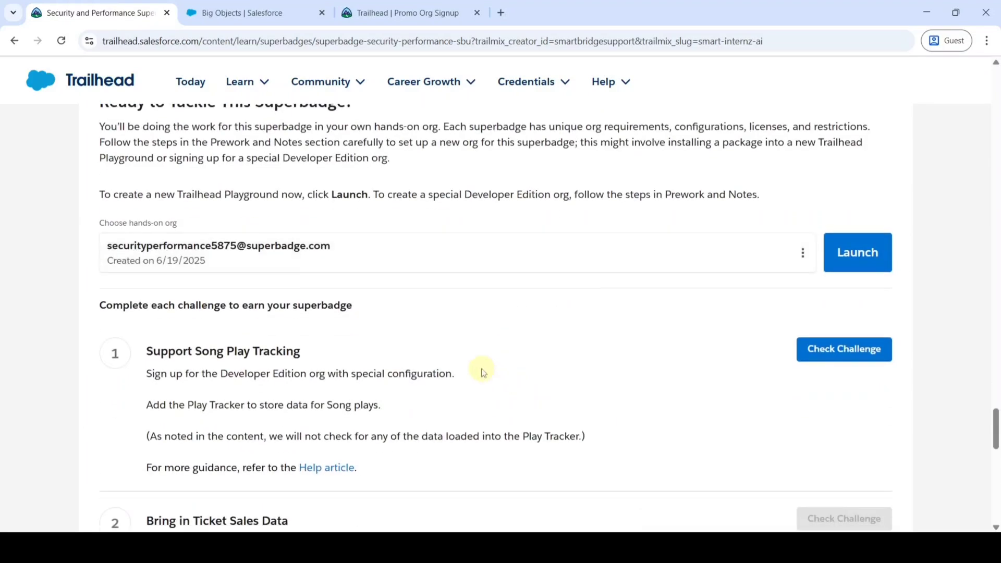
pyautogui.click(832, 353)
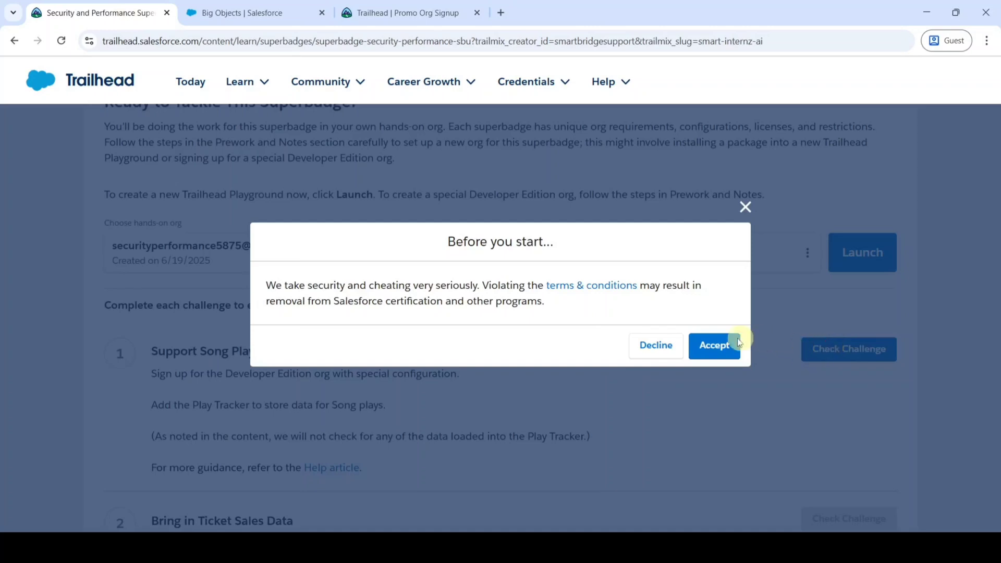
pyautogui.click(711, 349)
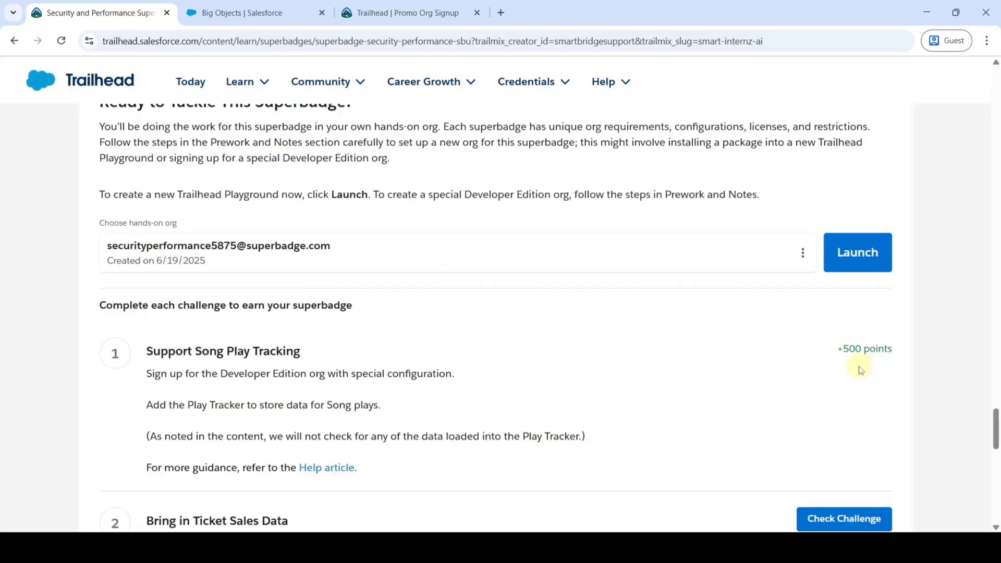